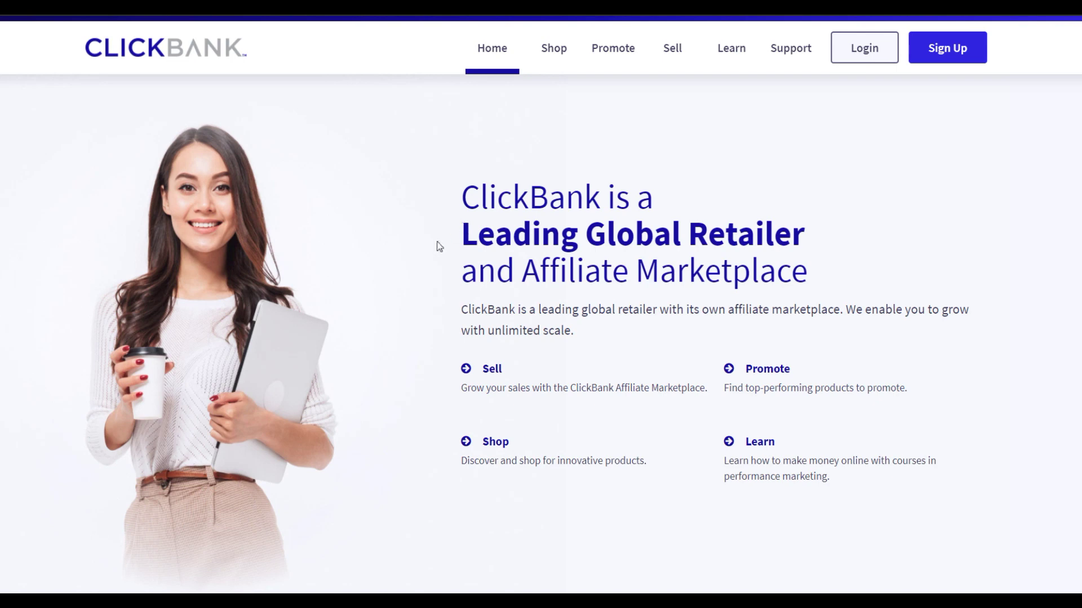
# Look through the ClickBank home page and the product listings in its marketplace
pyautogui.scroll(-5, 440, 246)
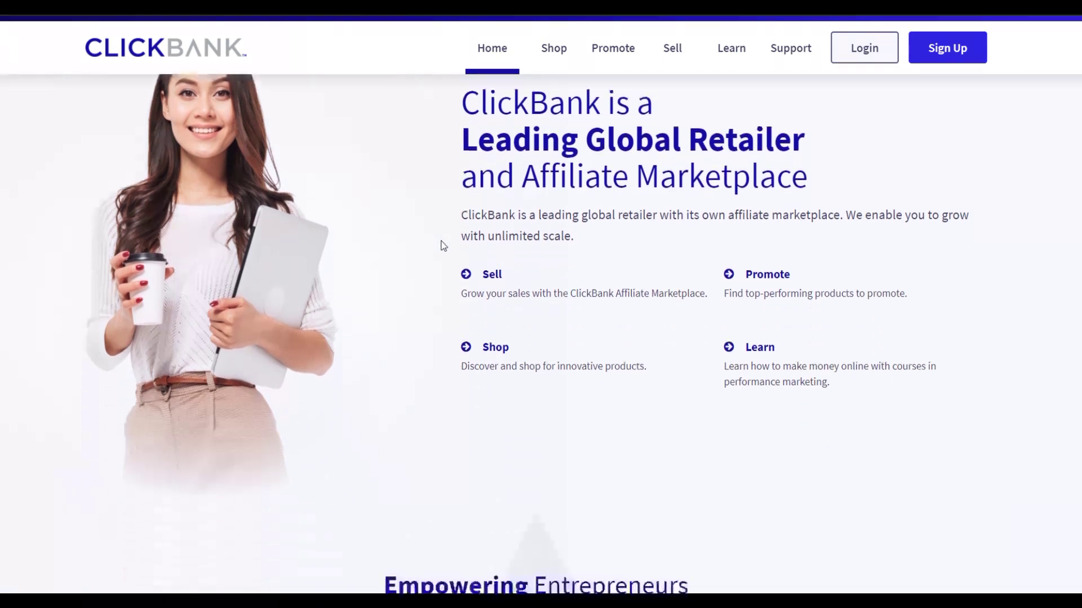
pyautogui.scroll(-3, 443, 244)
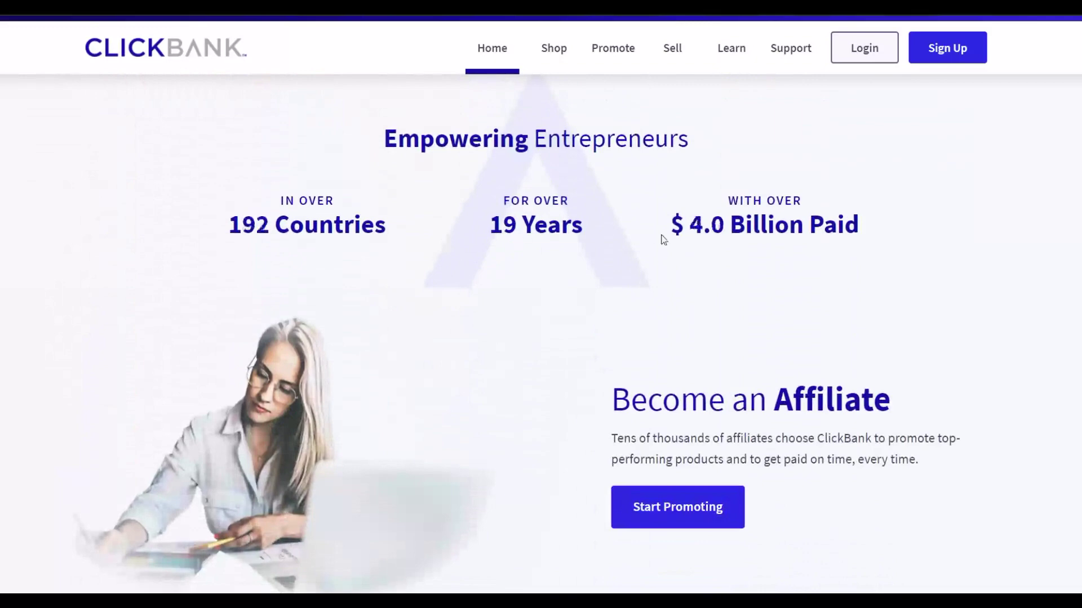
pyautogui.scroll(-5, 868, 269)
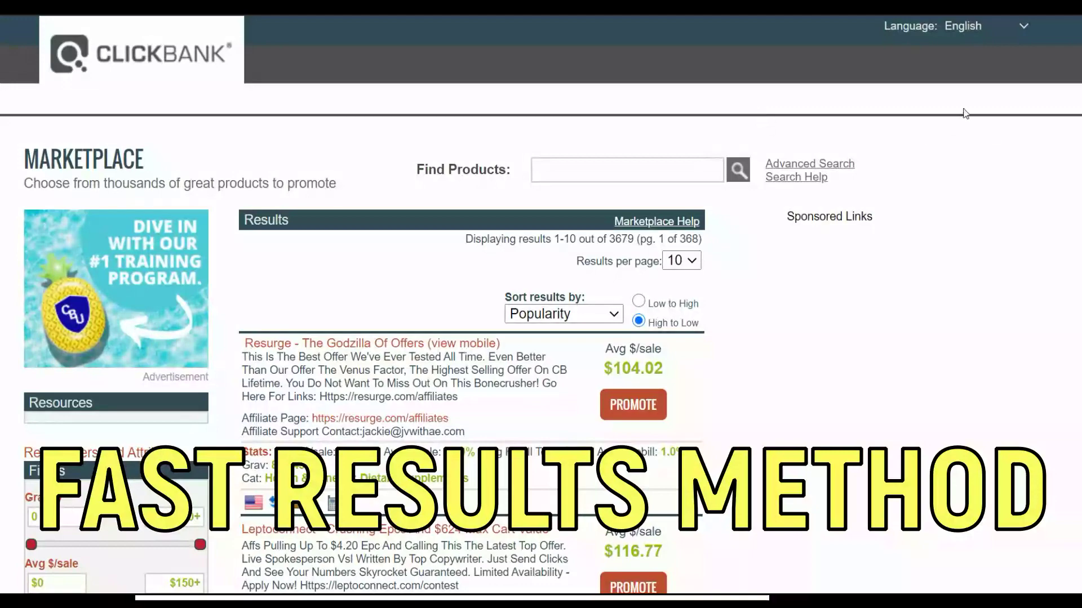
pyautogui.scroll(-4, 1003, 148)
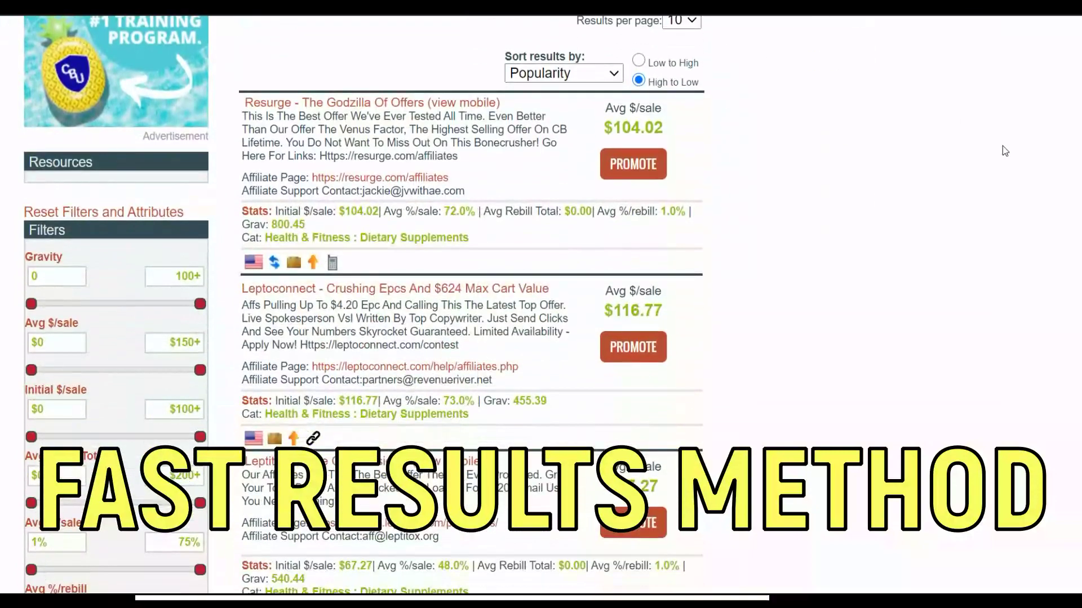
pyautogui.scroll(-5, 988, 136)
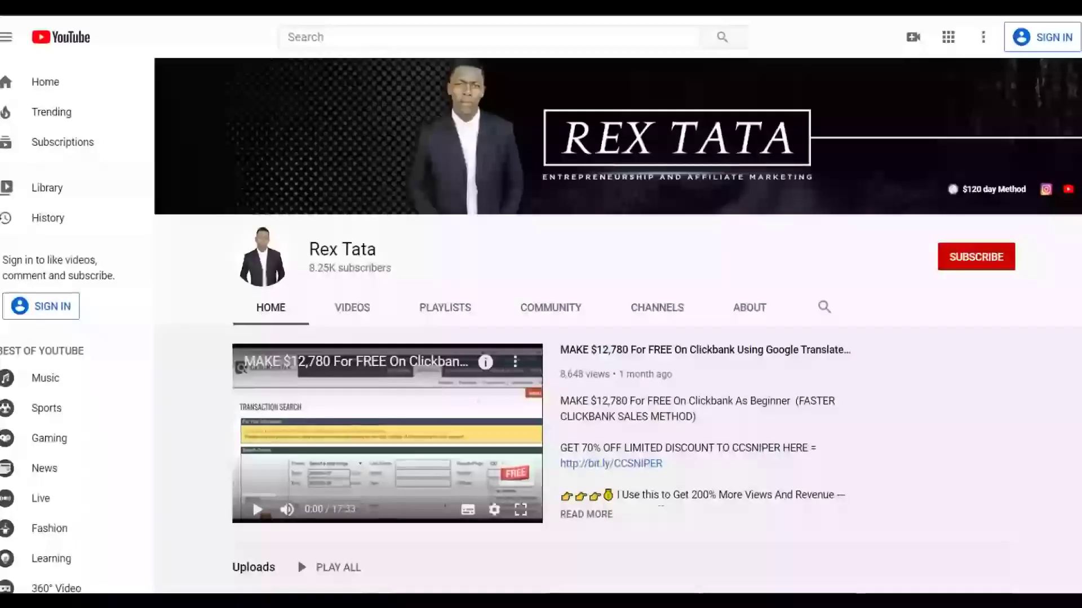
# Look through the YouTube channel's uploads and the page of ClickBank sales results
pyautogui.scroll(-5, 826, 194)
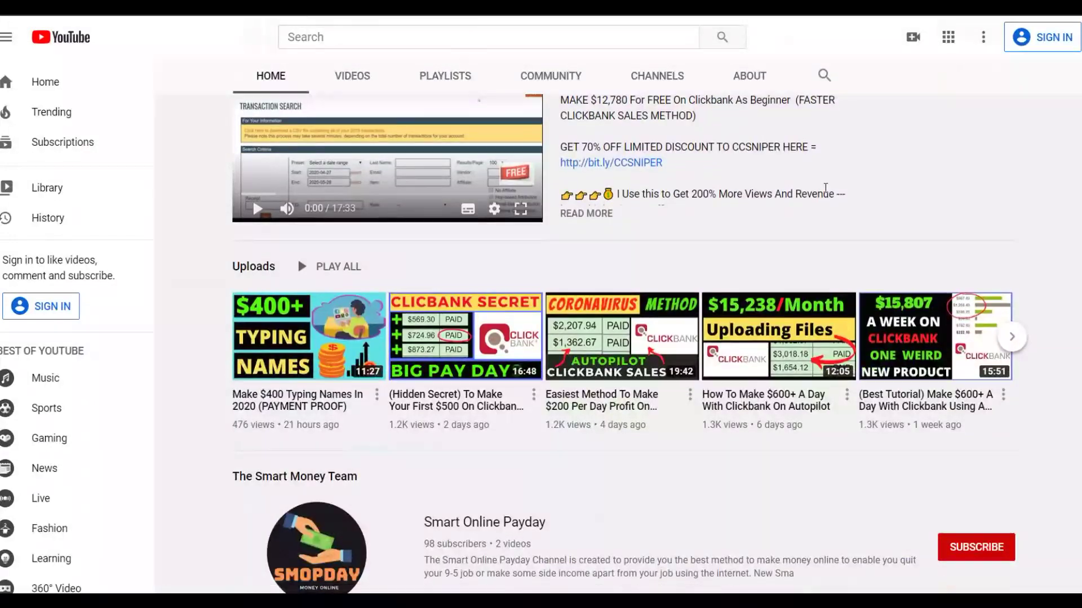
pyautogui.scroll(-2, 826, 190)
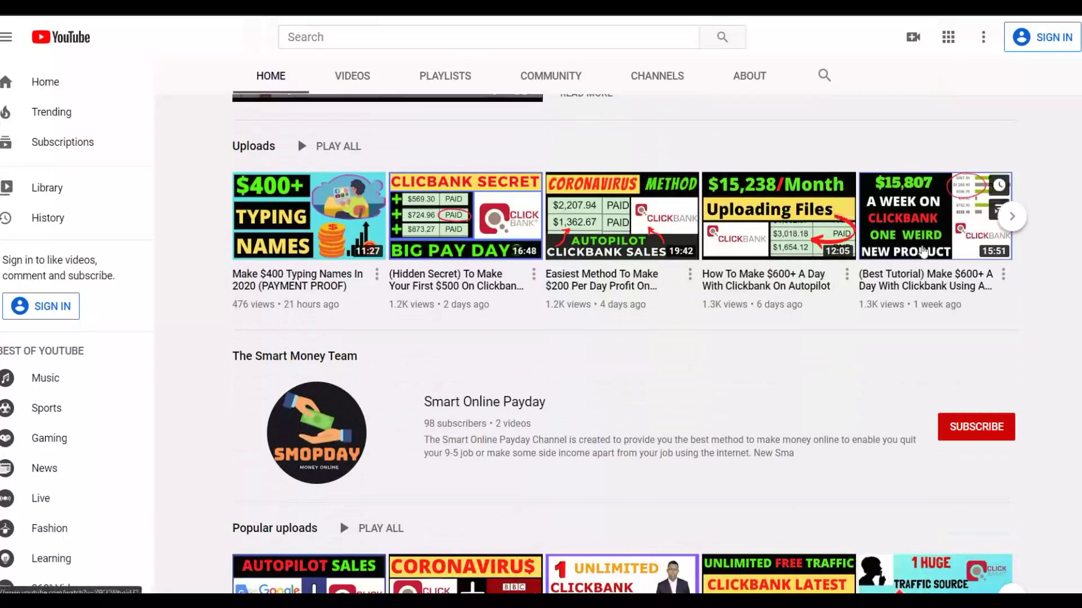
pyautogui.scroll(-4, 907, 236)
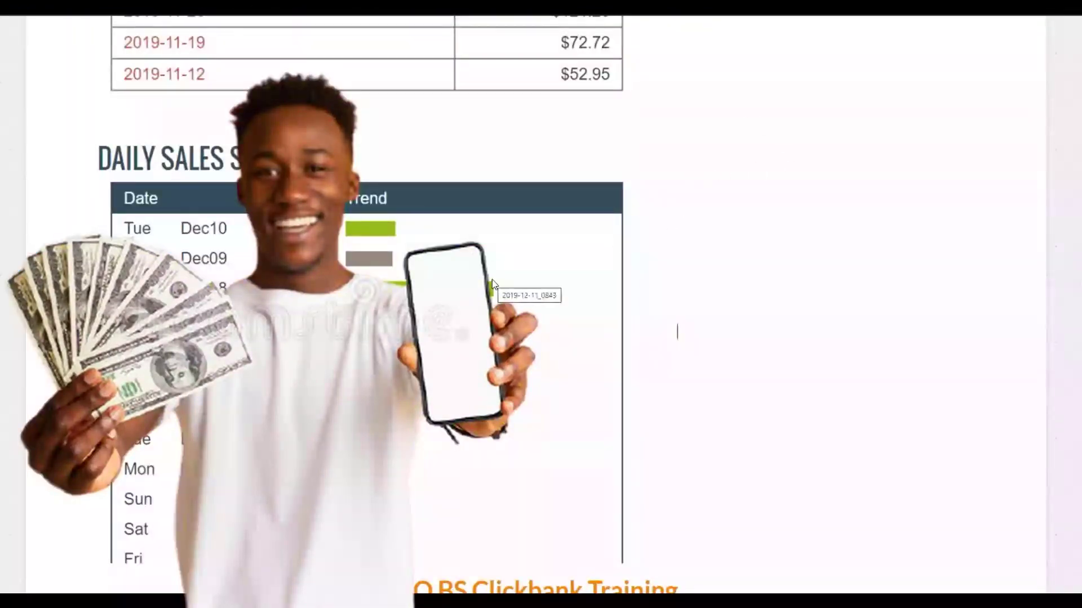
pyautogui.scroll(5, 492, 282)
pyautogui.scroll(15, 491, 280)
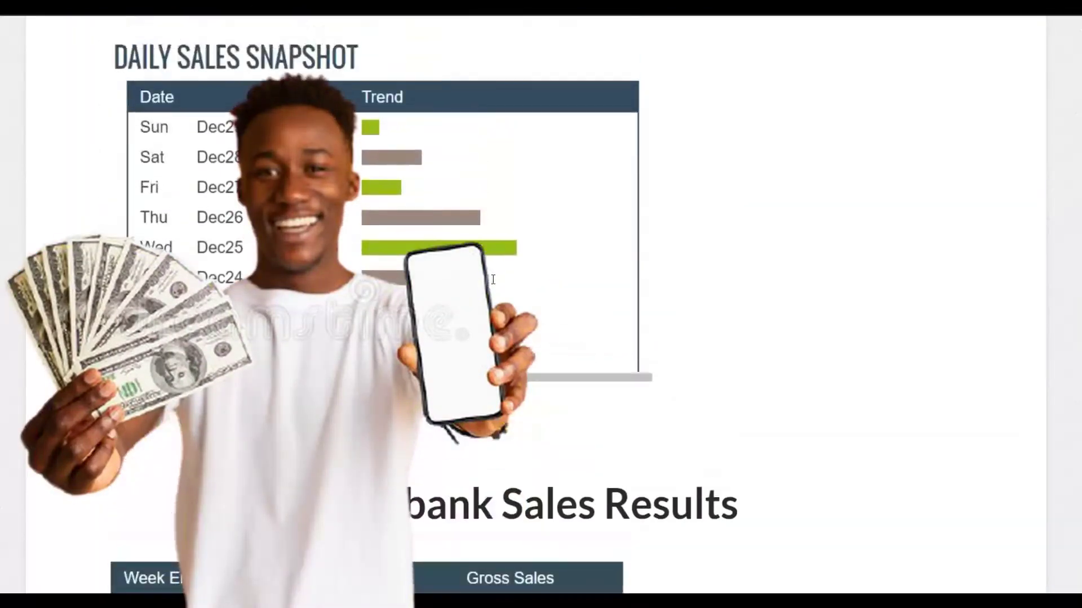
pyautogui.scroll(1, 492, 279)
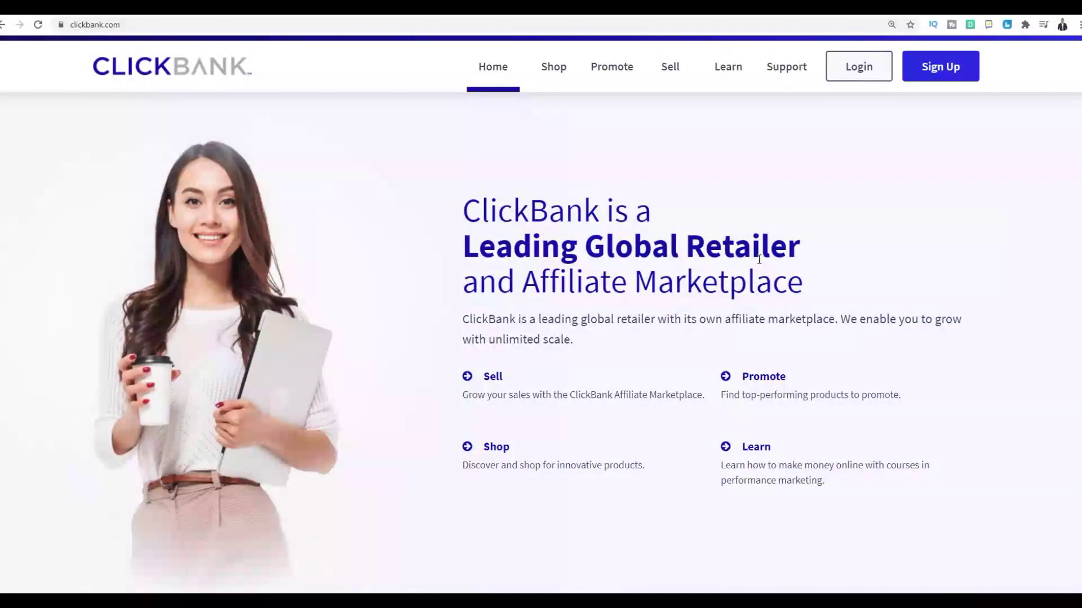
# Review the ClickBank home page, from the retailer introduction to the Empowering Entrepreneurs section
pyautogui.scroll(-4, 759, 259)
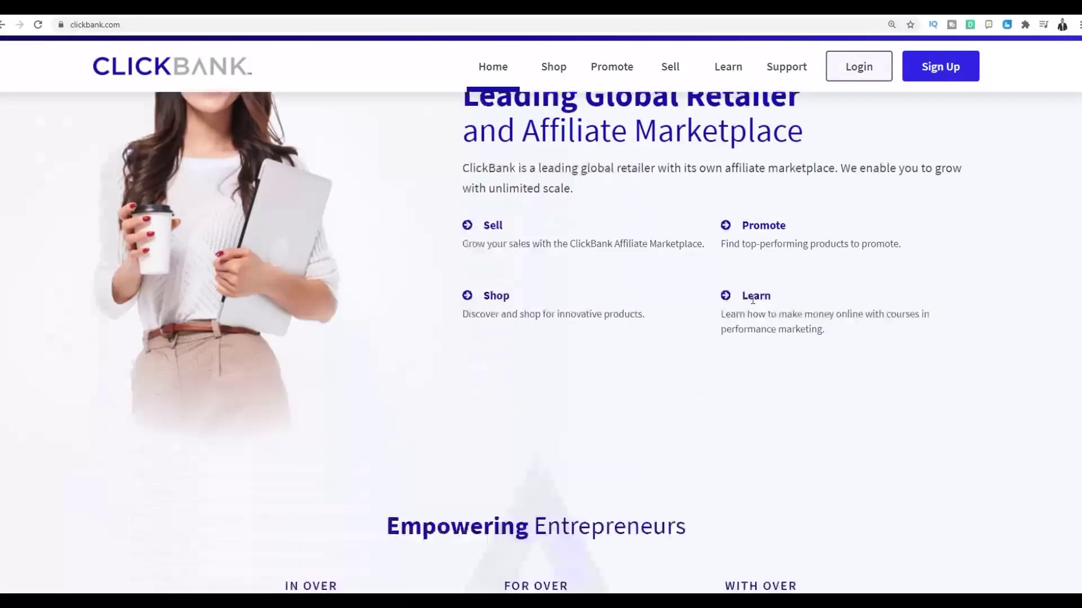
pyautogui.scroll(-2, 772, 355)
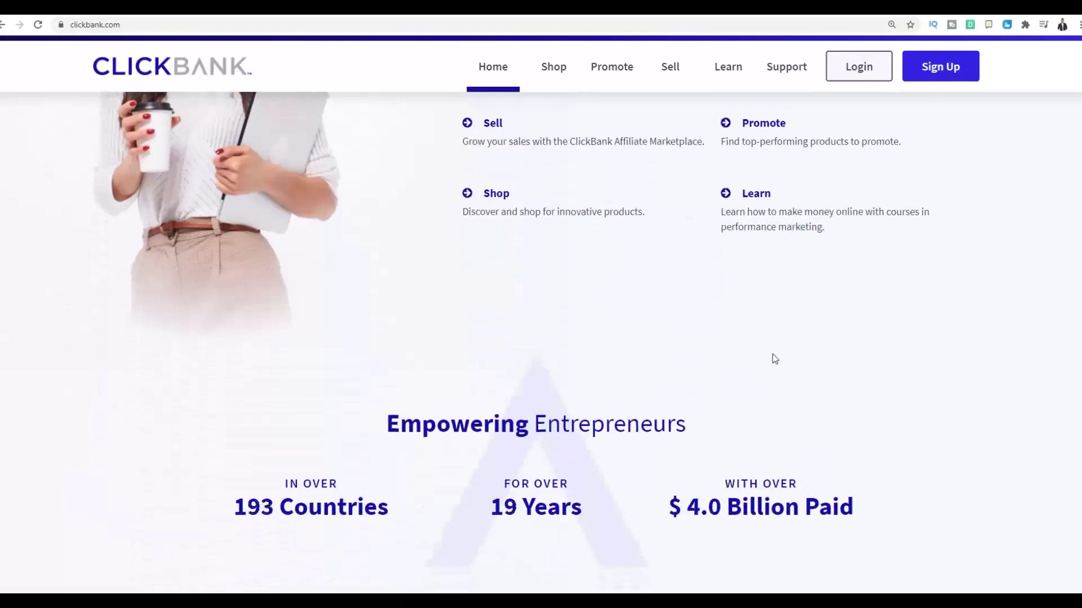
pyautogui.scroll(6, 733, 349)
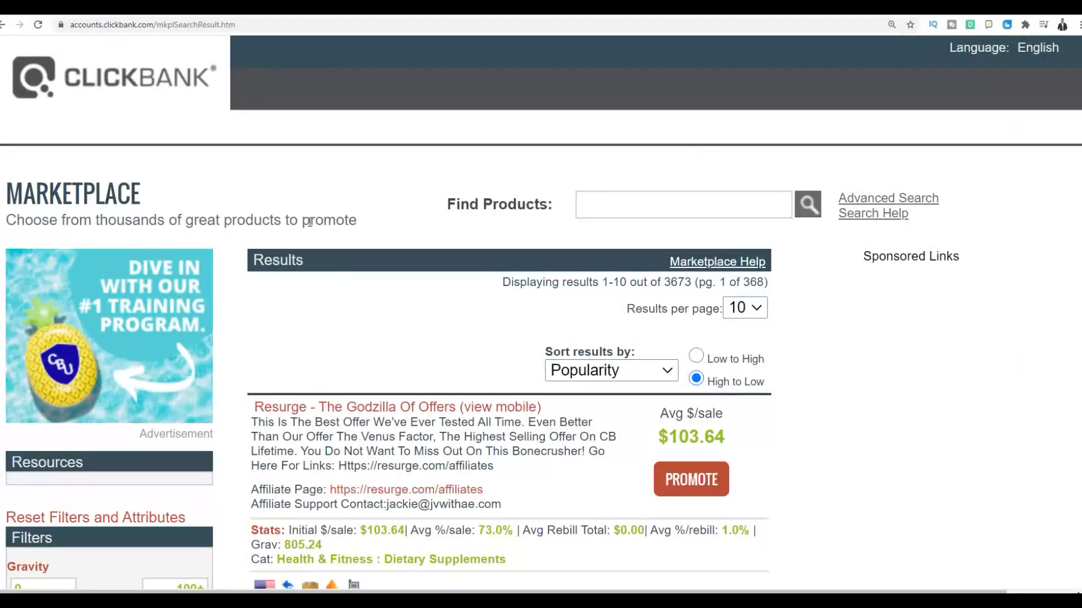
# Sort the ClickBank marketplace results by Gravity
pyautogui.scroll(-2, 375, 216)
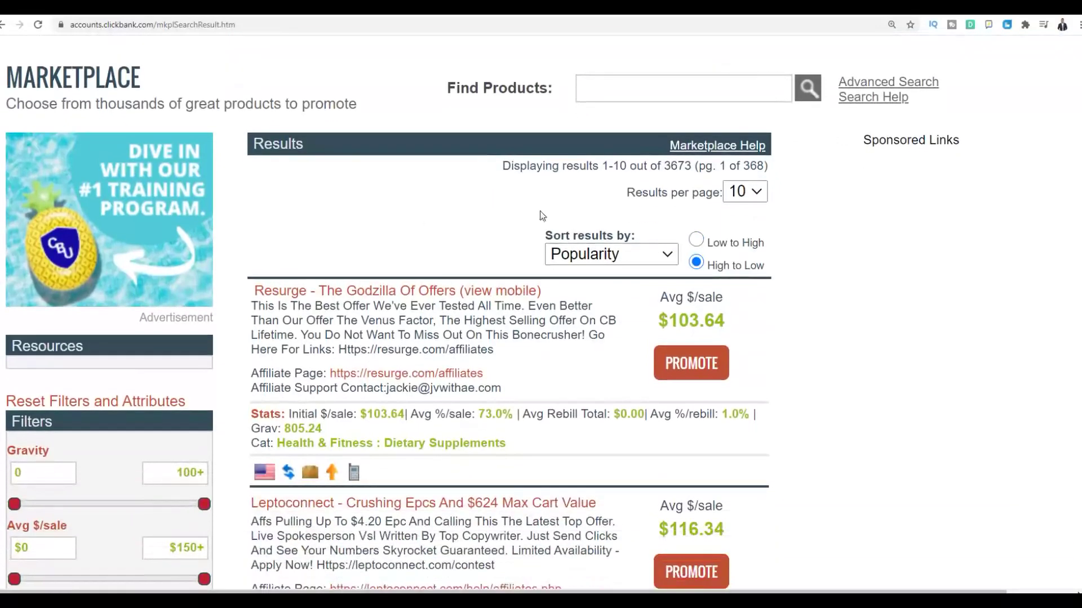
pyautogui.scroll(-1, 613, 209)
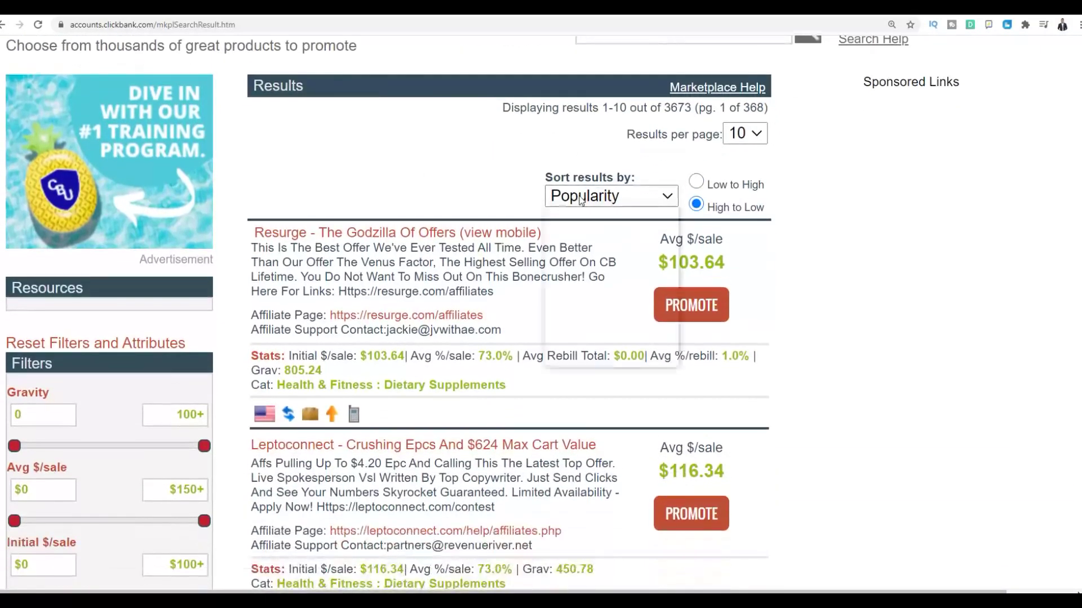
pyautogui.click(581, 198)
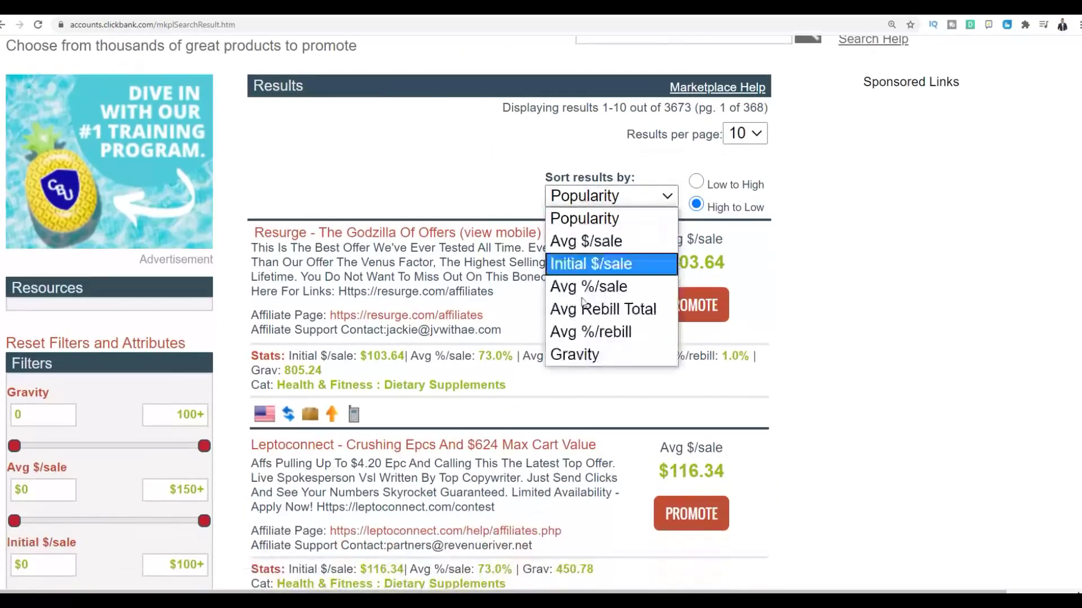
pyautogui.click(571, 356)
# Look over the sorted offers and restrict the marketplace to the Spirituality, New Age & Alternative Beliefs category
pyautogui.scroll(-5, 583, 272)
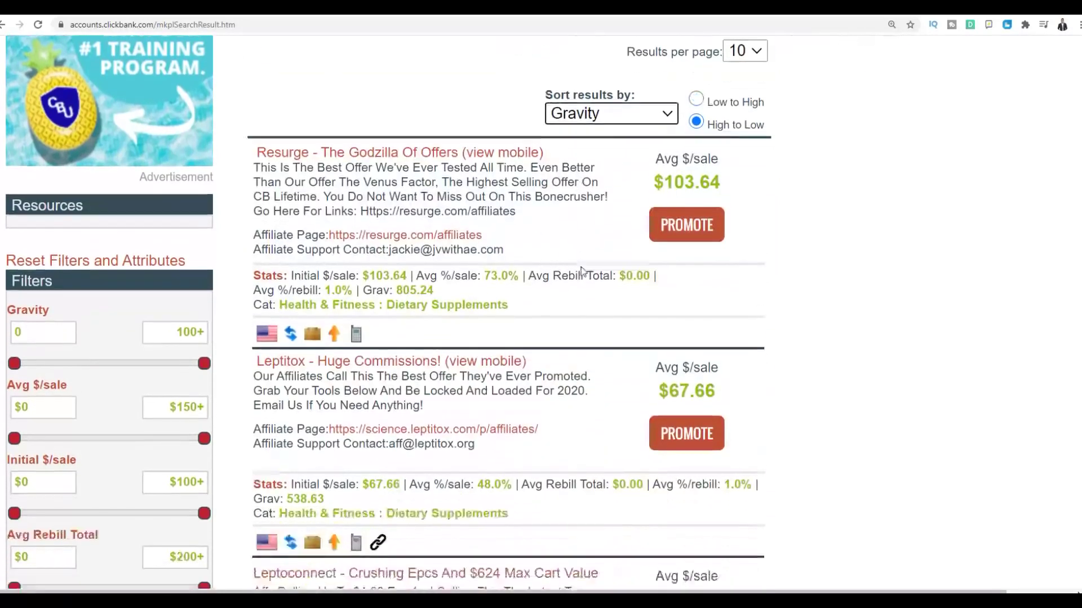
pyautogui.scroll(-7, 582, 271)
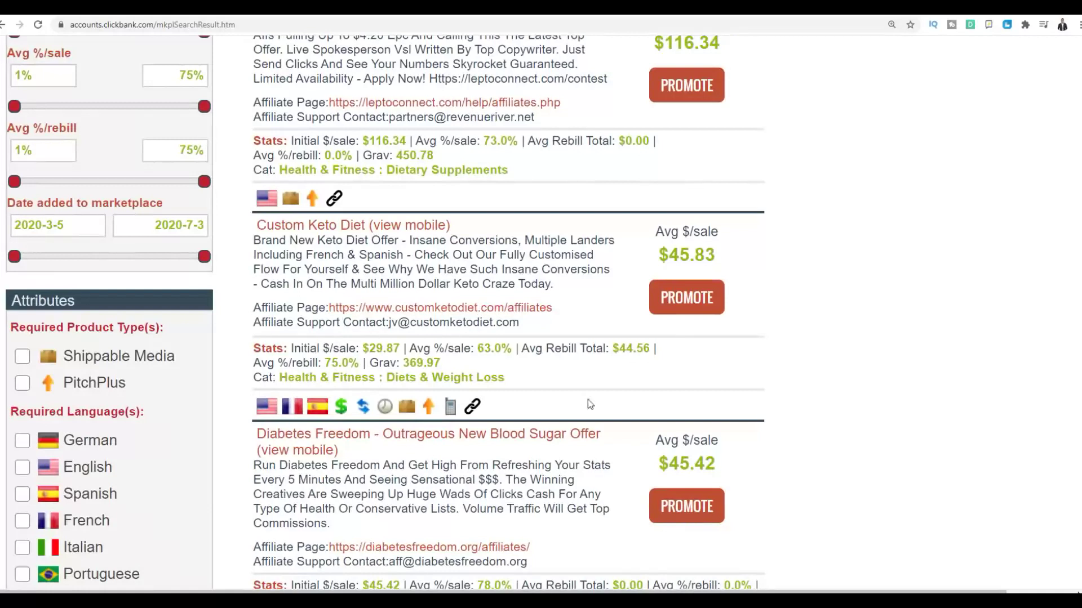
pyautogui.scroll(-2, 587, 400)
pyautogui.scroll(-1, 588, 403)
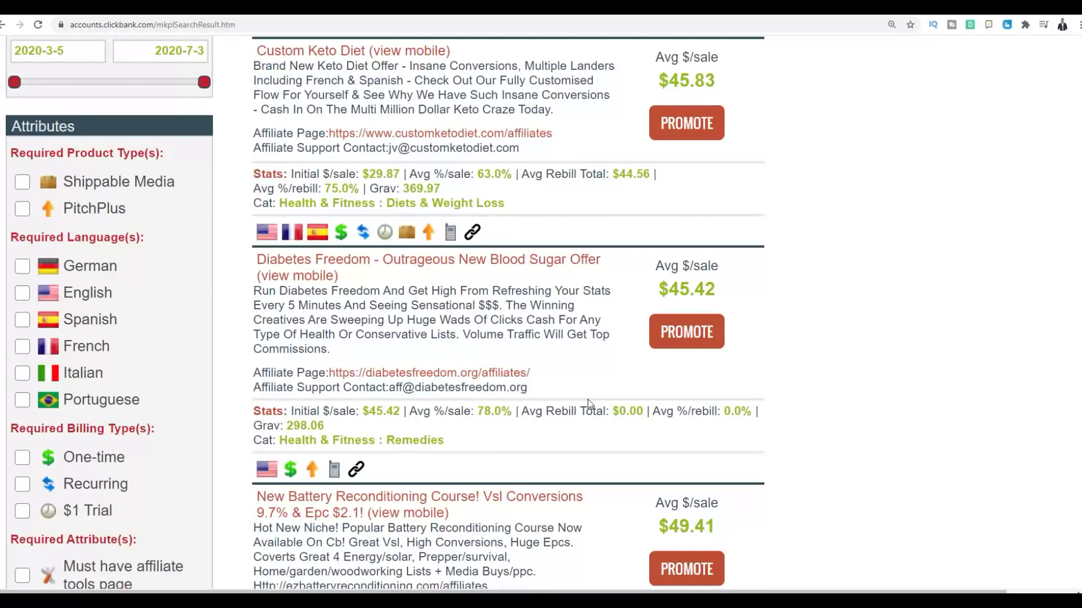
pyautogui.scroll(-20, 557, 387)
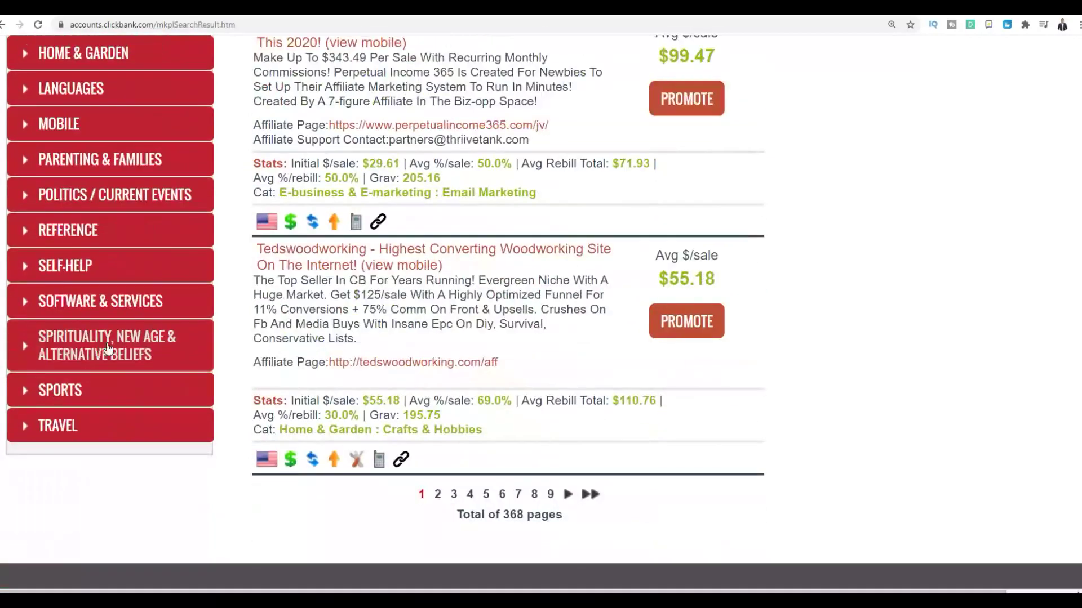
pyautogui.click(78, 351)
# Review the offers in the Spirituality category and keep Gravity as the sort order
pyautogui.scroll(8, 872, 261)
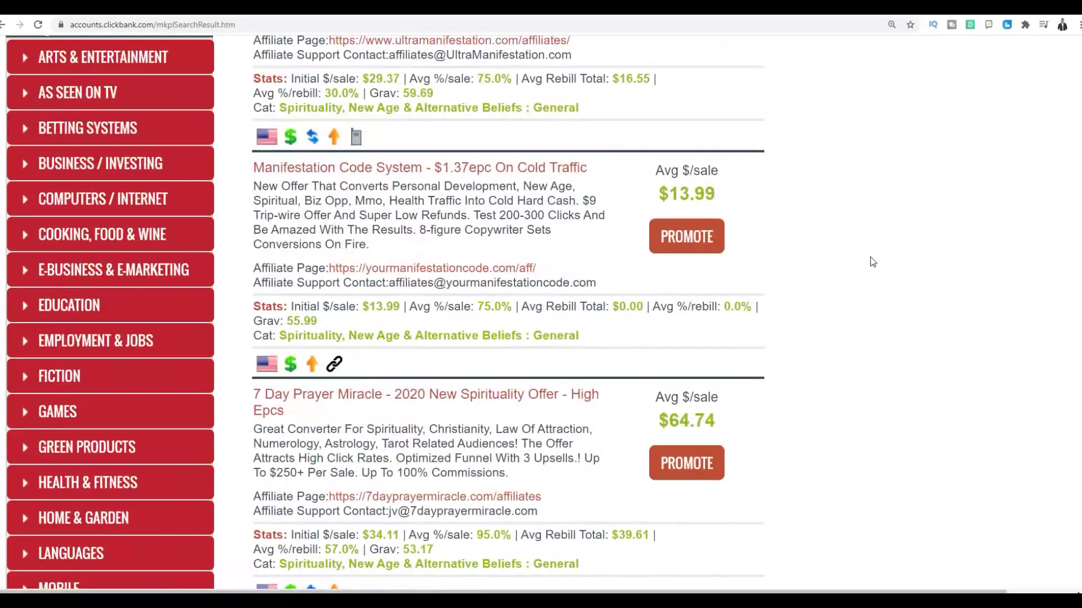
pyautogui.scroll(7, 872, 262)
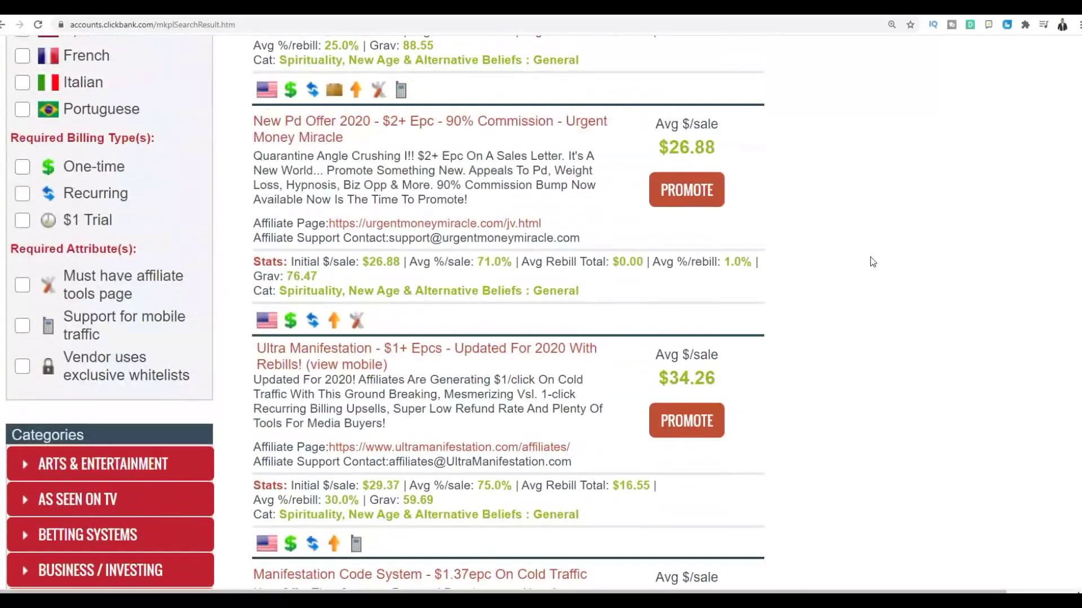
pyautogui.scroll(7, 872, 262)
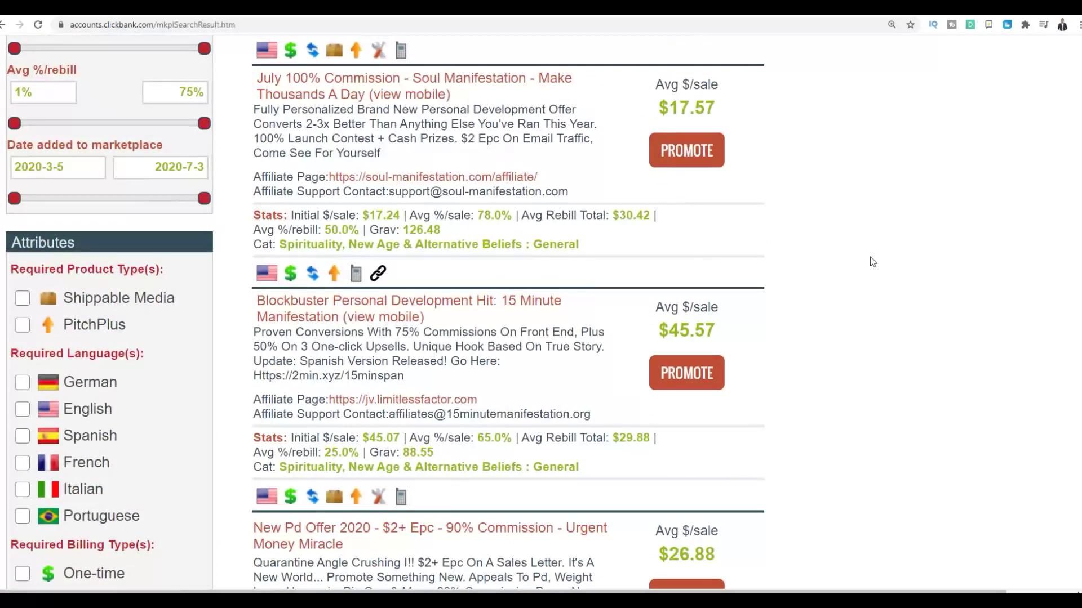
pyautogui.scroll(6, 867, 263)
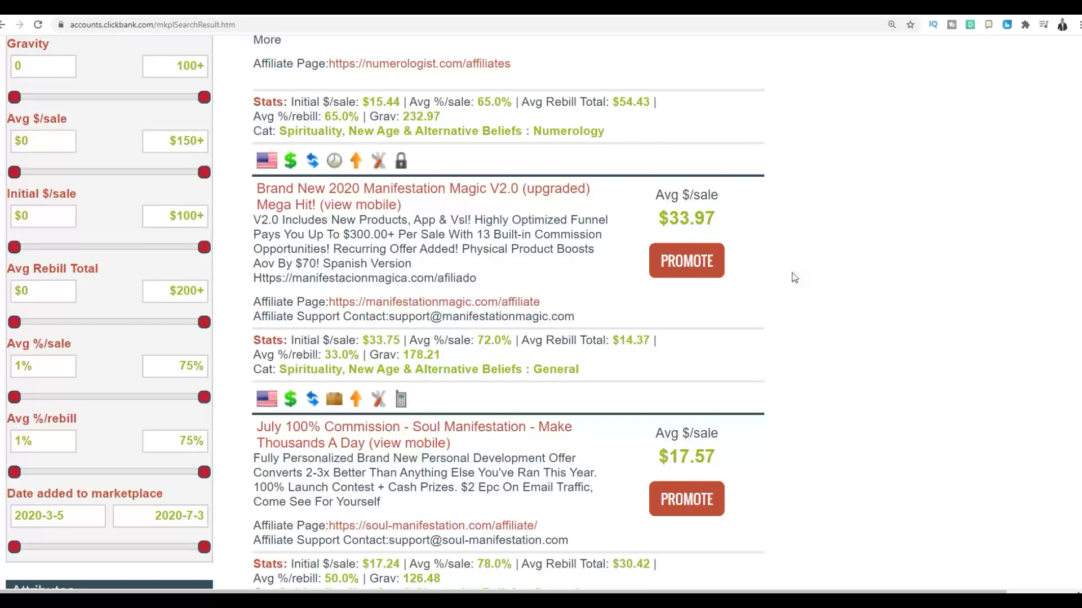
pyautogui.scroll(5, 807, 275)
pyautogui.click(622, 201)
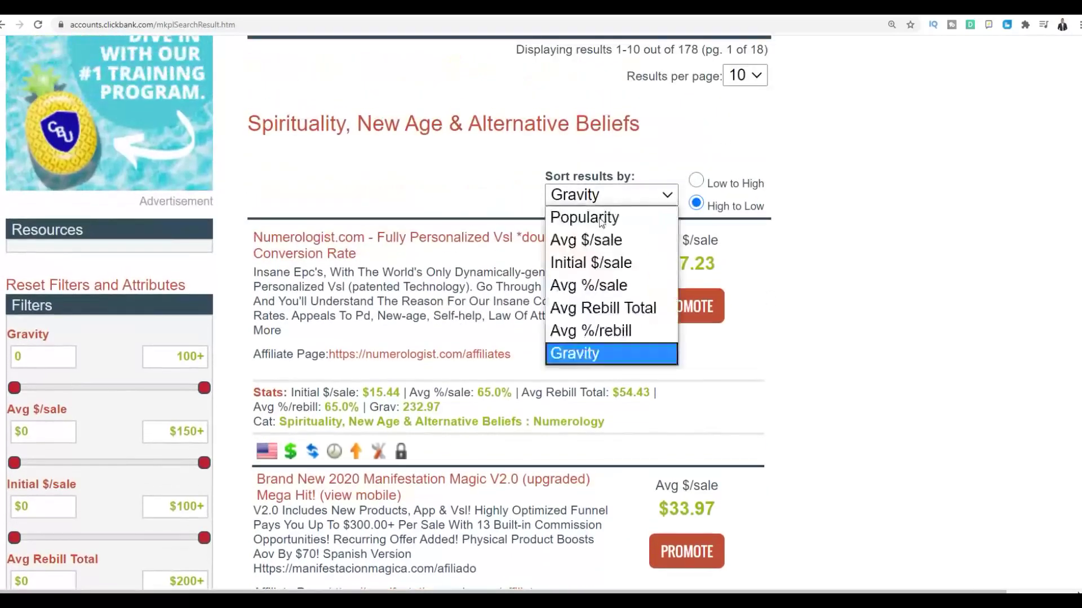
pyautogui.click(582, 355)
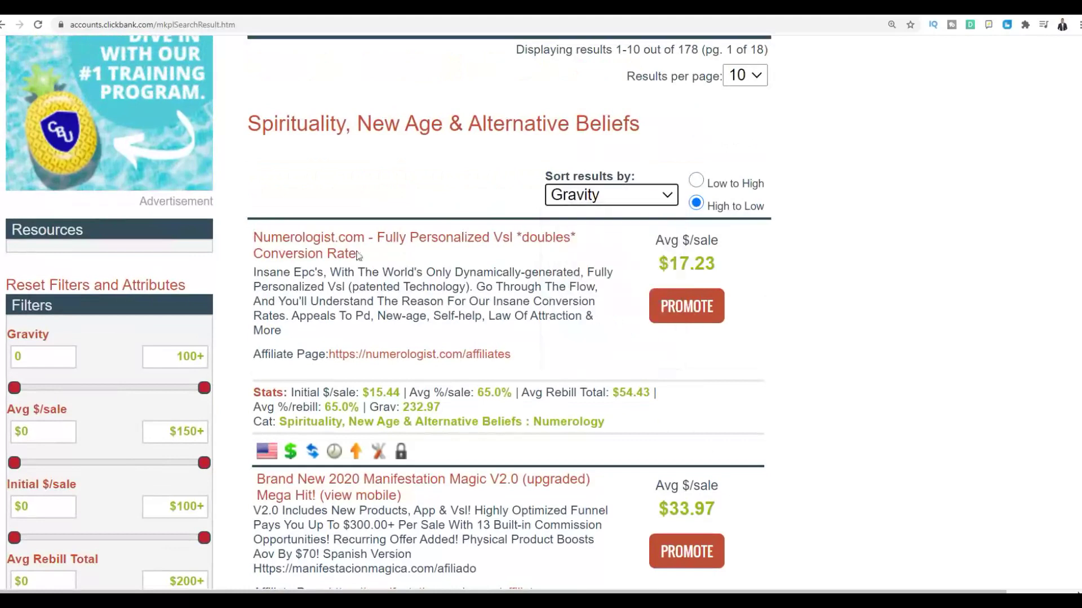
# Compare the descriptions, commissions and gravity of the leading numerology and manifestation offers
pyautogui.scroll(-3, 293, 289)
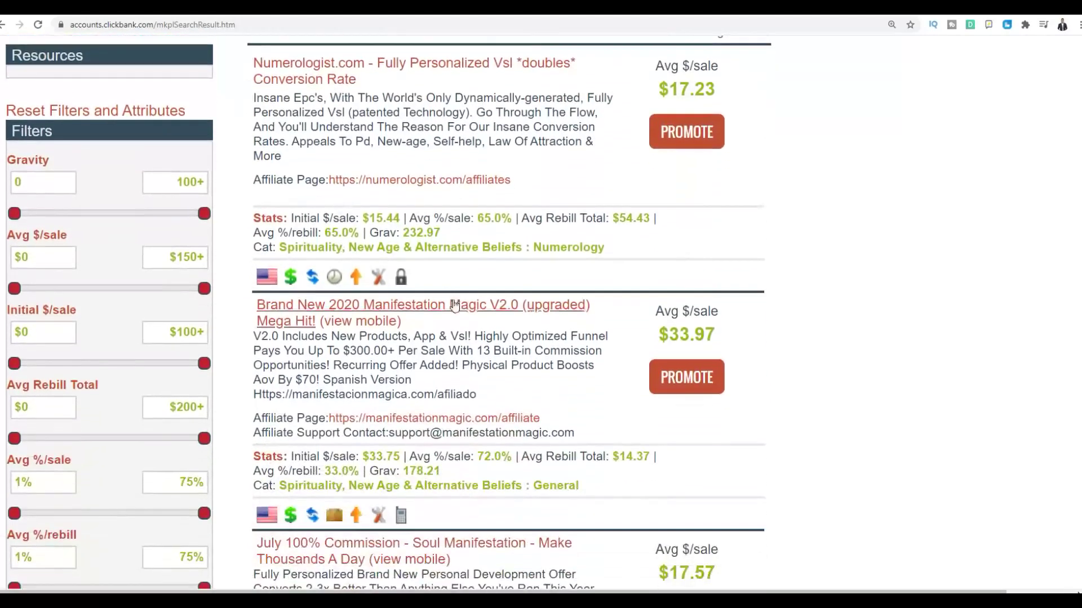
pyautogui.scroll(-4, 387, 327)
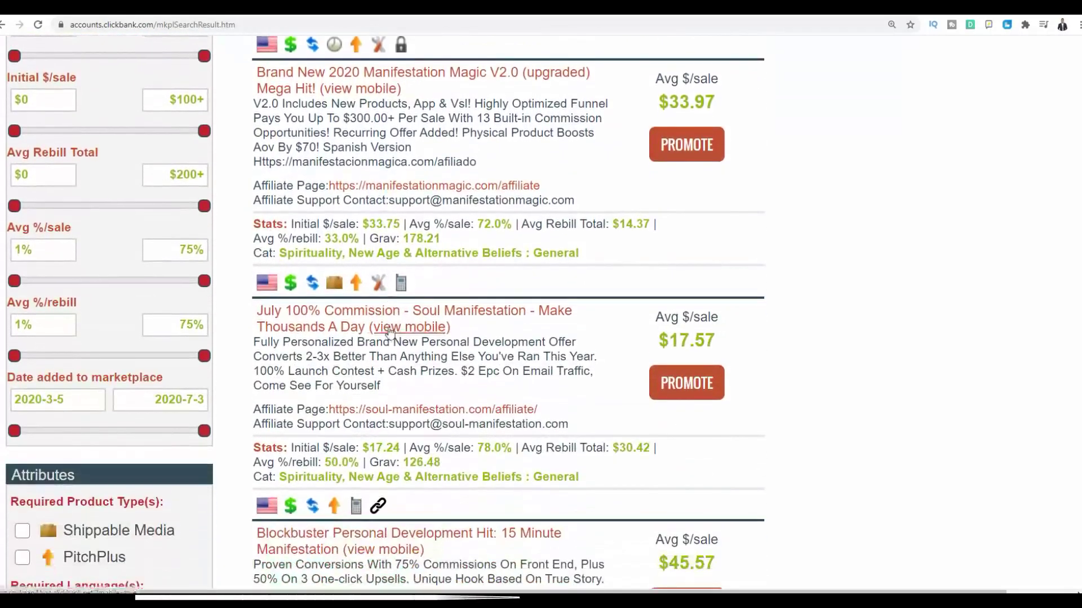
pyautogui.scroll(-4, 388, 327)
pyautogui.scroll(-2, 389, 332)
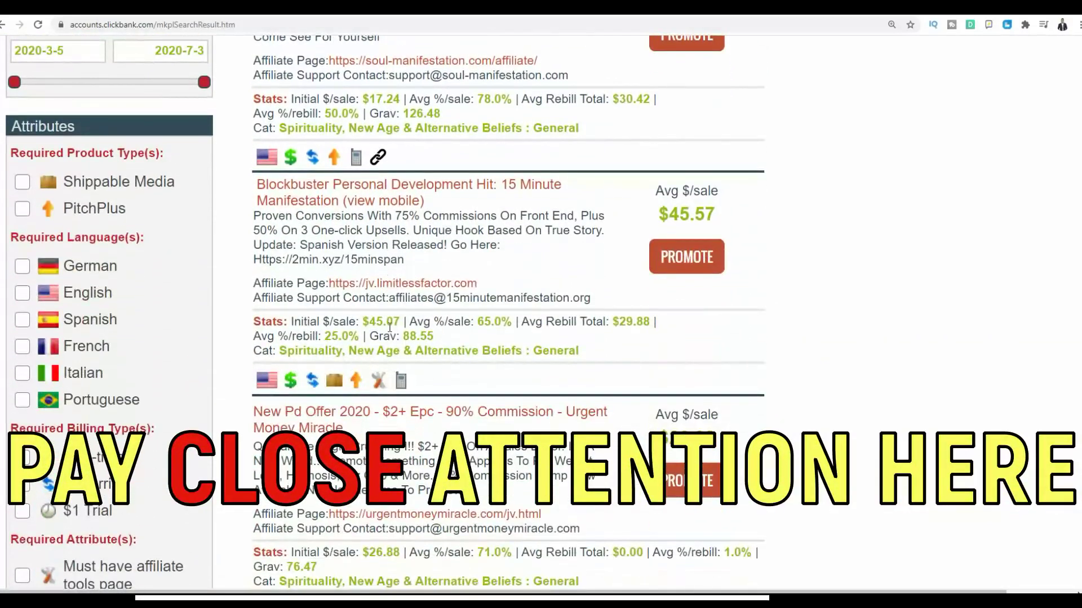
pyautogui.scroll(2, 486, 263)
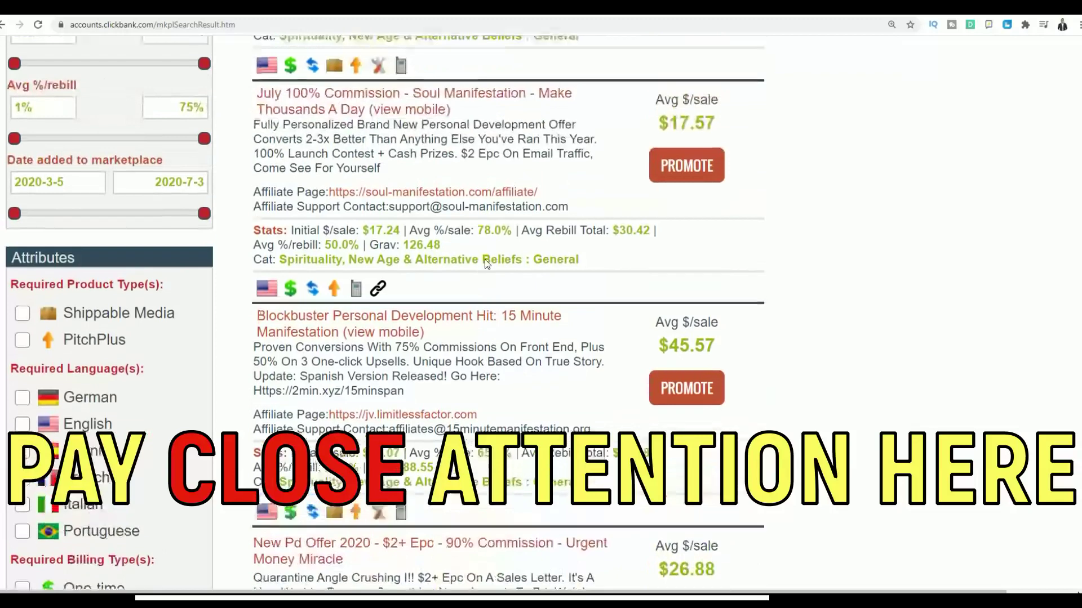
pyautogui.scroll(1, 486, 263)
pyautogui.scroll(1, 410, 220)
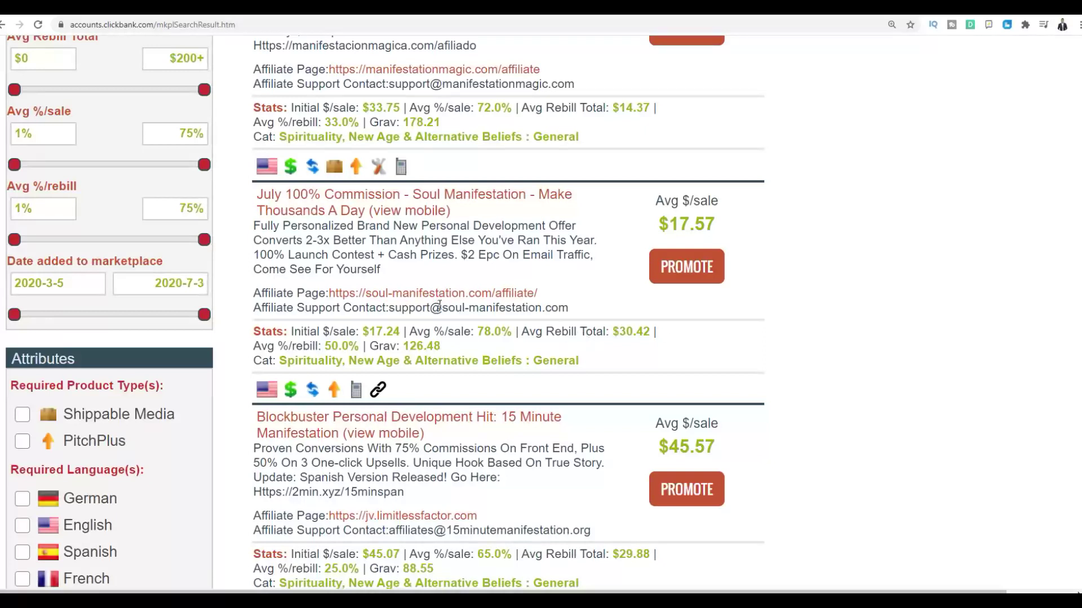
# Open the Soul Manifestation offer's sales page and its affiliate page in new tabs, and switch to the sales page
pyautogui.rightClick(373, 201)
pyautogui.click(397, 210)
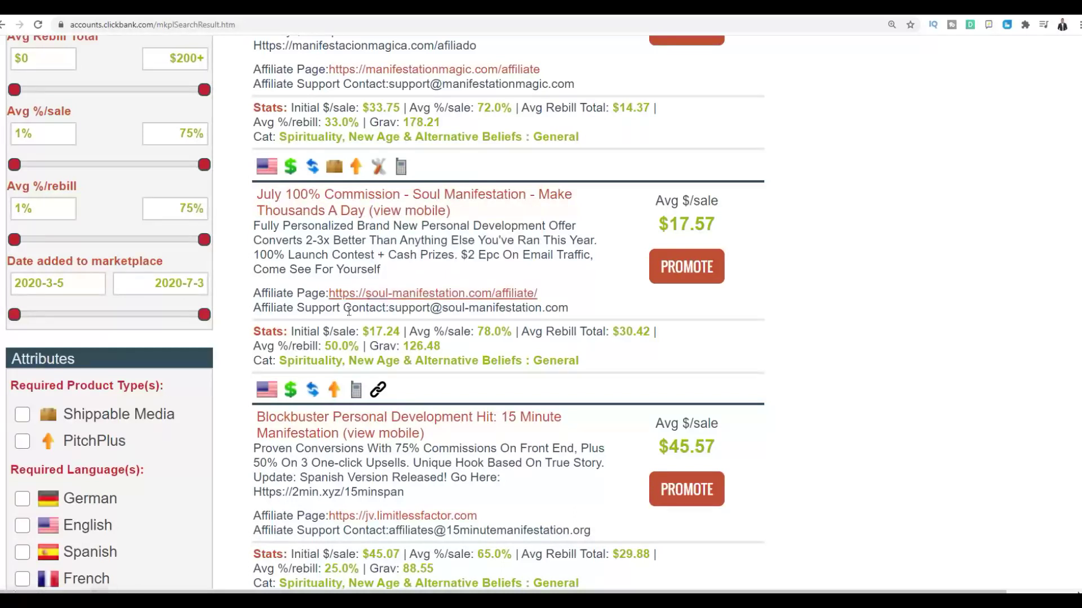
pyautogui.rightClick(367, 295)
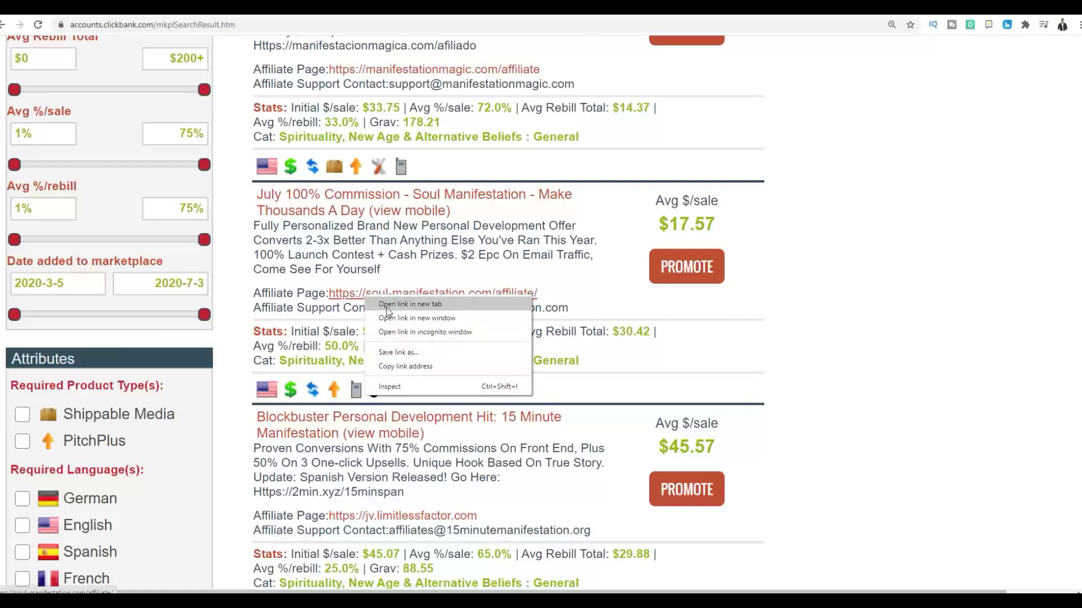
pyautogui.click(389, 310)
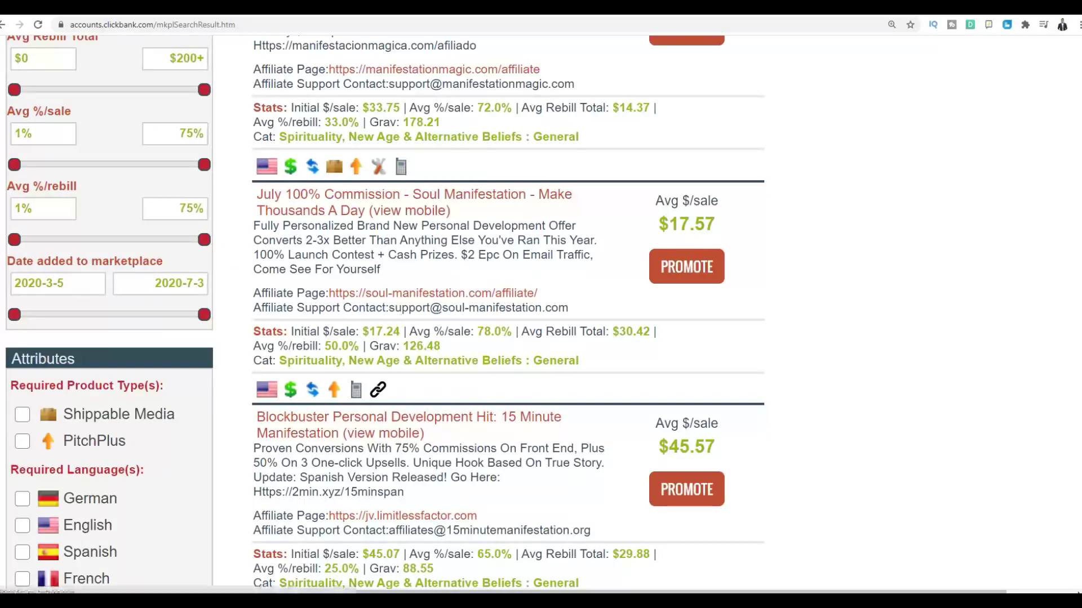
pyautogui.hotkey('ctrl', 'Tab')
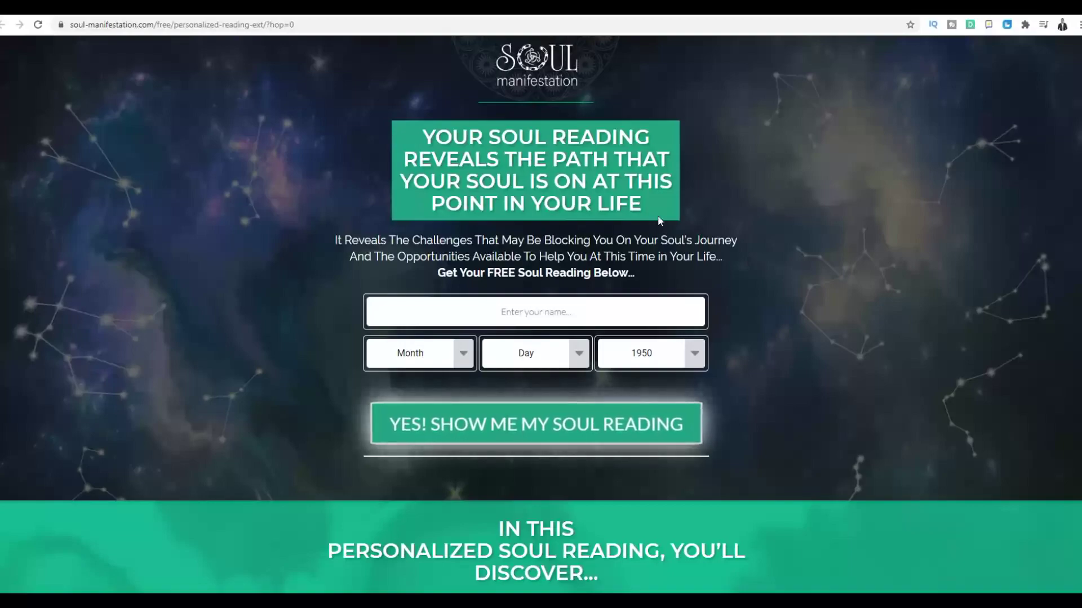
# Look over the Soul Manifestation landing page and request the free soul reading with a first name and a birth date
pyautogui.scroll(-7, 658, 215)
pyautogui.scroll(15, 767, 193)
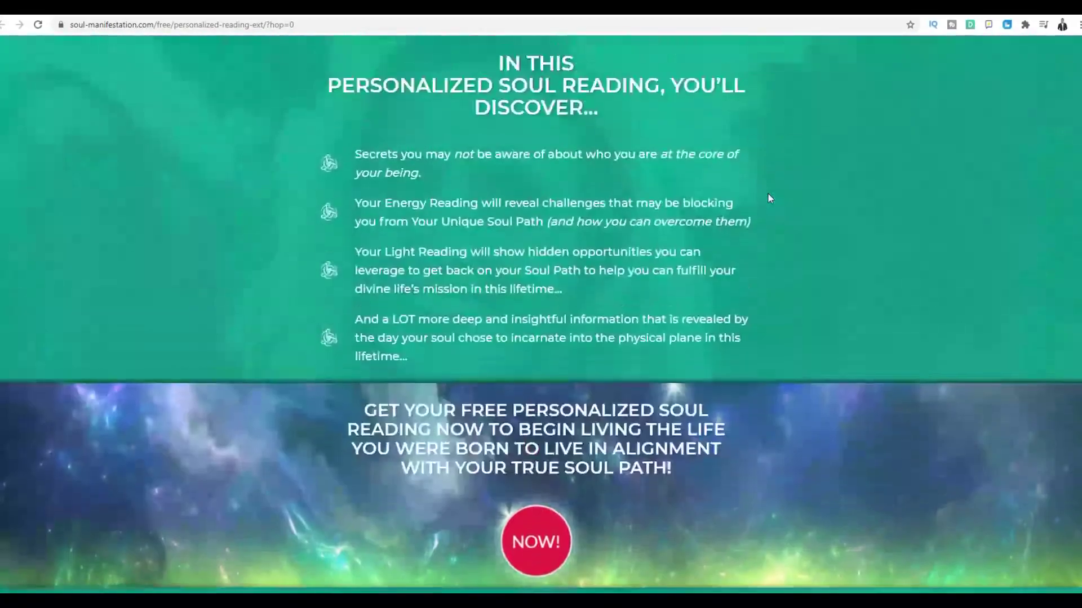
pyautogui.scroll(-1, 634, 242)
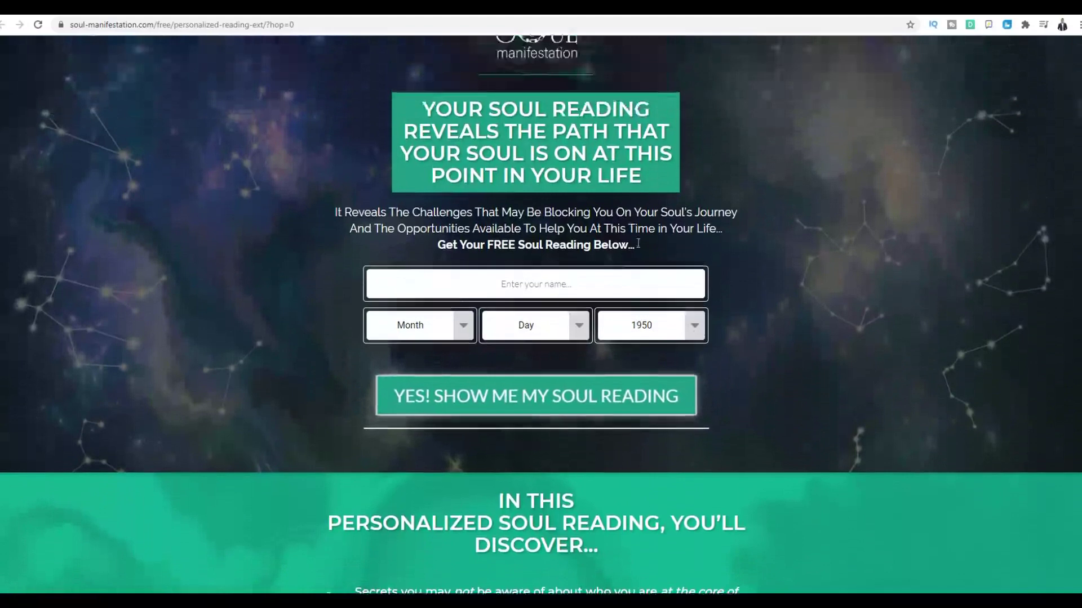
pyautogui.scroll(2, 443, 282)
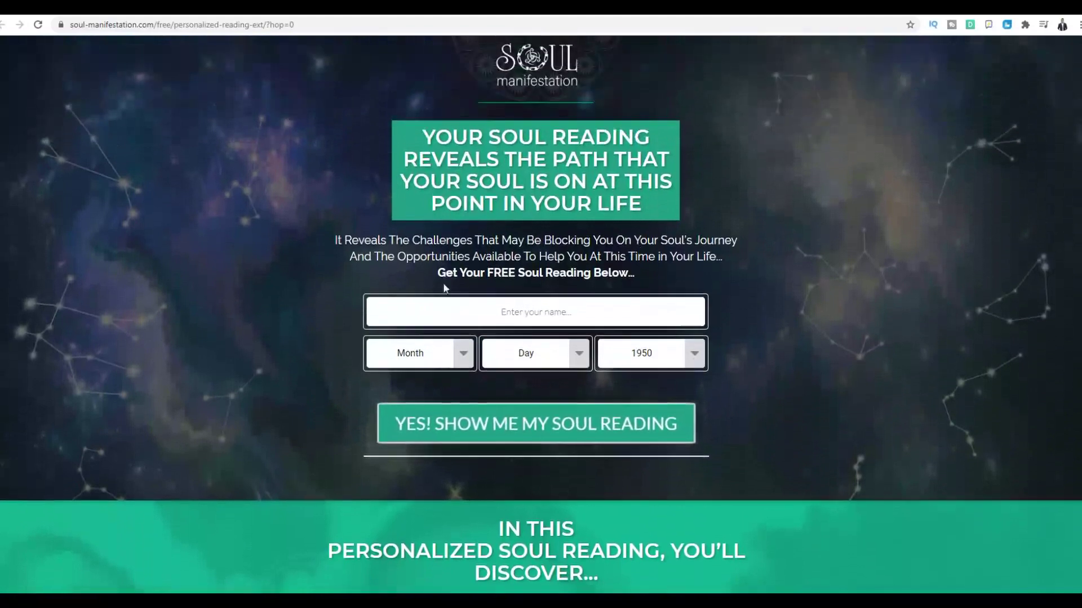
pyautogui.click(514, 311)
pyautogui.write('rex')
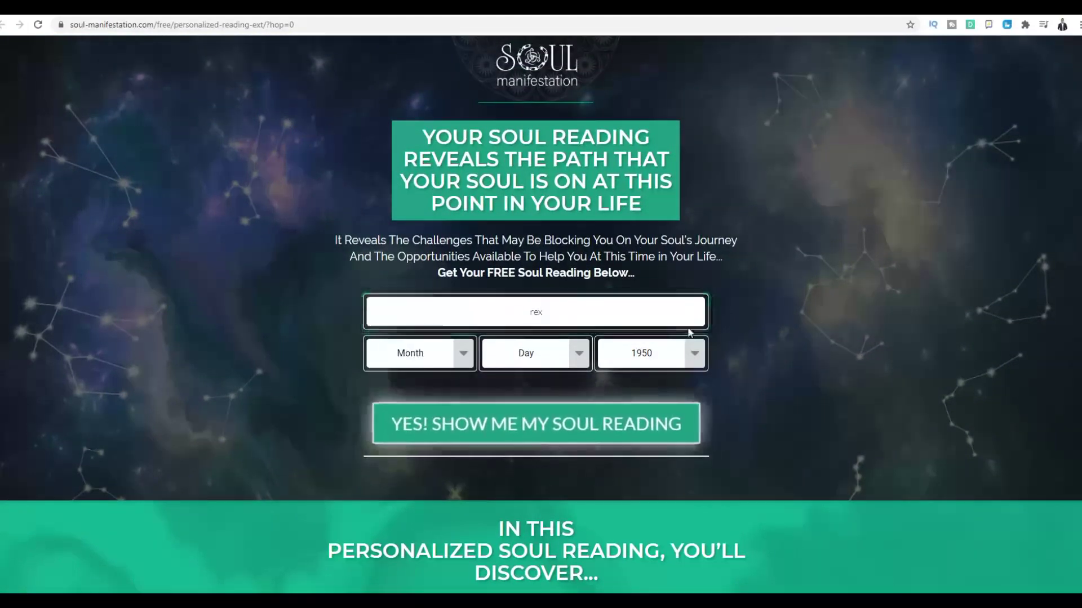
pyautogui.click(388, 353)
pyautogui.click(427, 401)
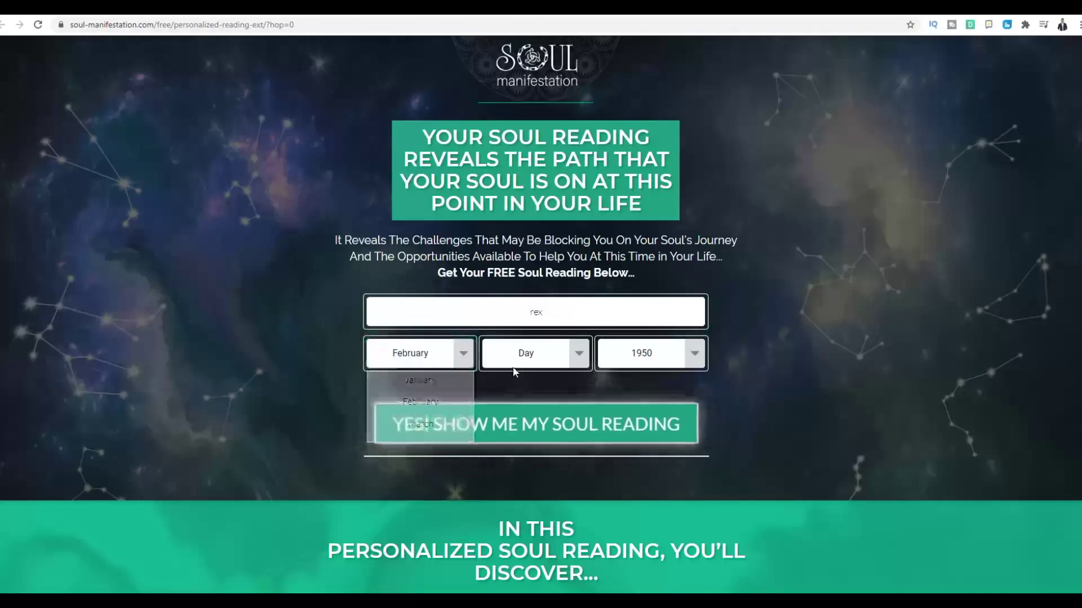
pyautogui.click(524, 357)
pyautogui.click(533, 399)
pyautogui.scroll(-3, 620, 271)
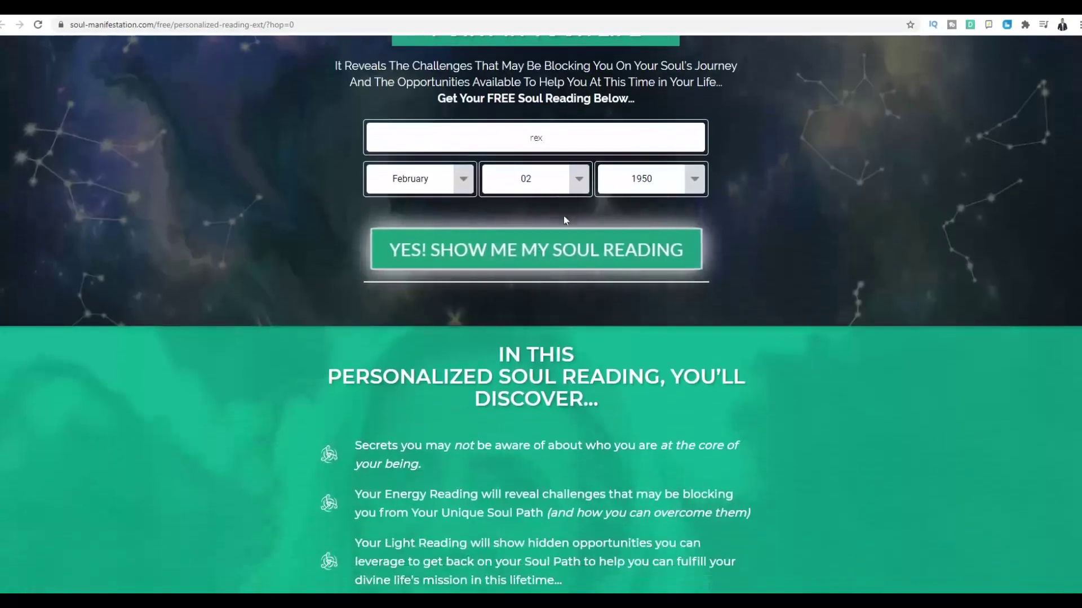
pyautogui.click(485, 262)
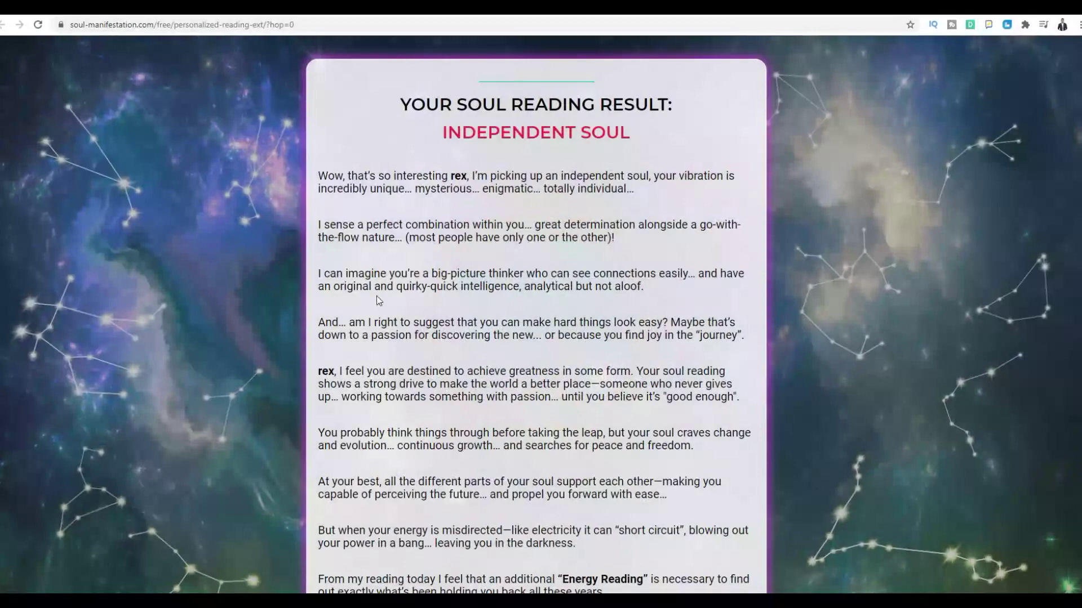
# Read through the soul reading result and request the free energy reading with an e-mail address
pyautogui.moveTo(421, 104); pyautogui.dragTo(507, 481)
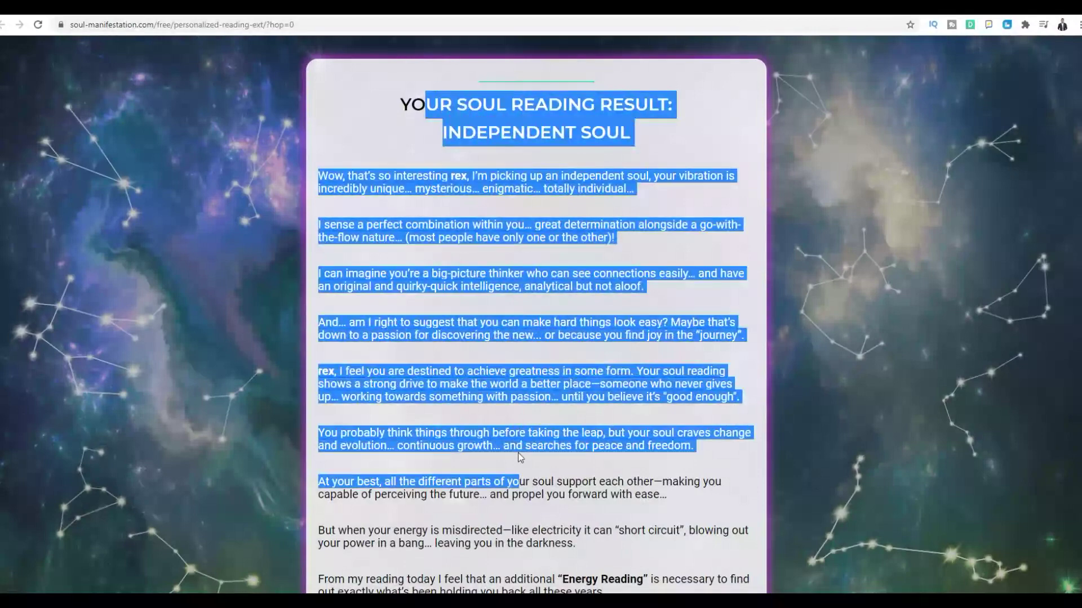
pyautogui.click(565, 435)
pyautogui.scroll(-1, 565, 436)
pyautogui.scroll(-4, 565, 436)
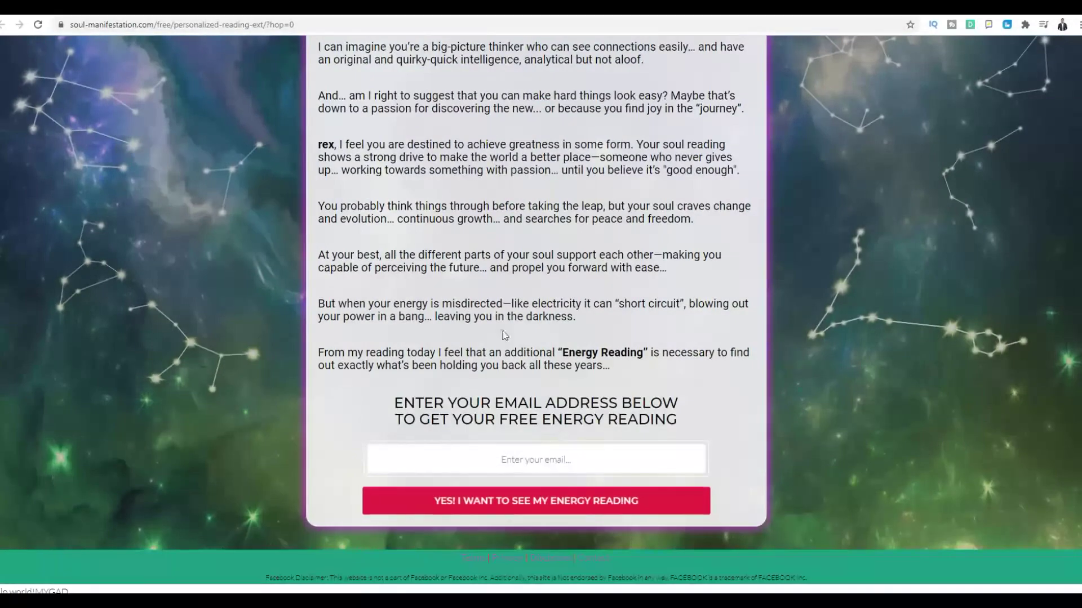
pyautogui.scroll(4, 503, 334)
pyautogui.scroll(-4, 503, 334)
pyautogui.click(428, 453)
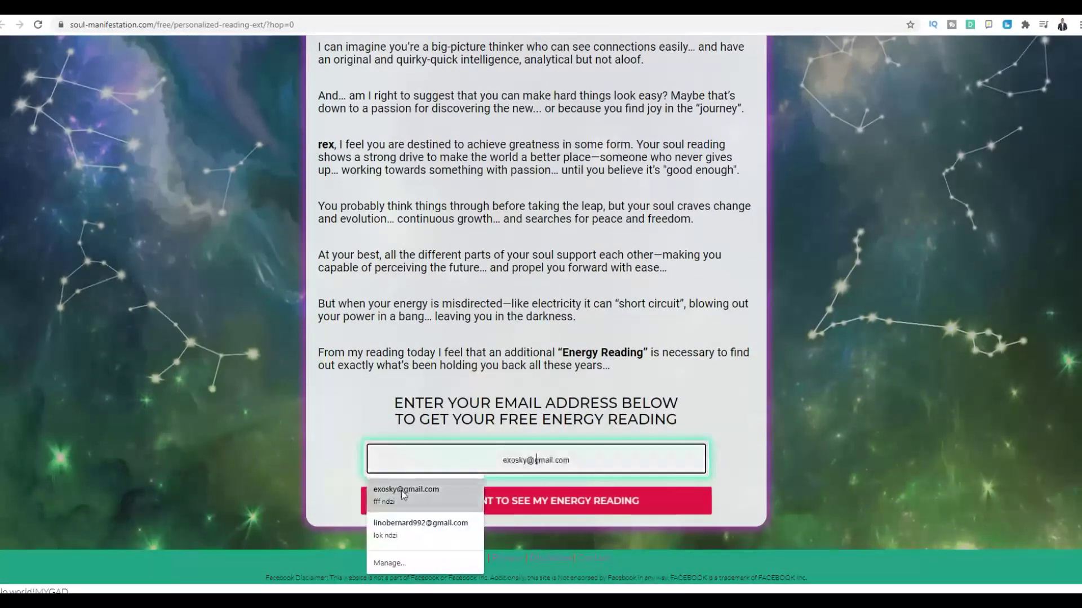
pyautogui.click(367, 484)
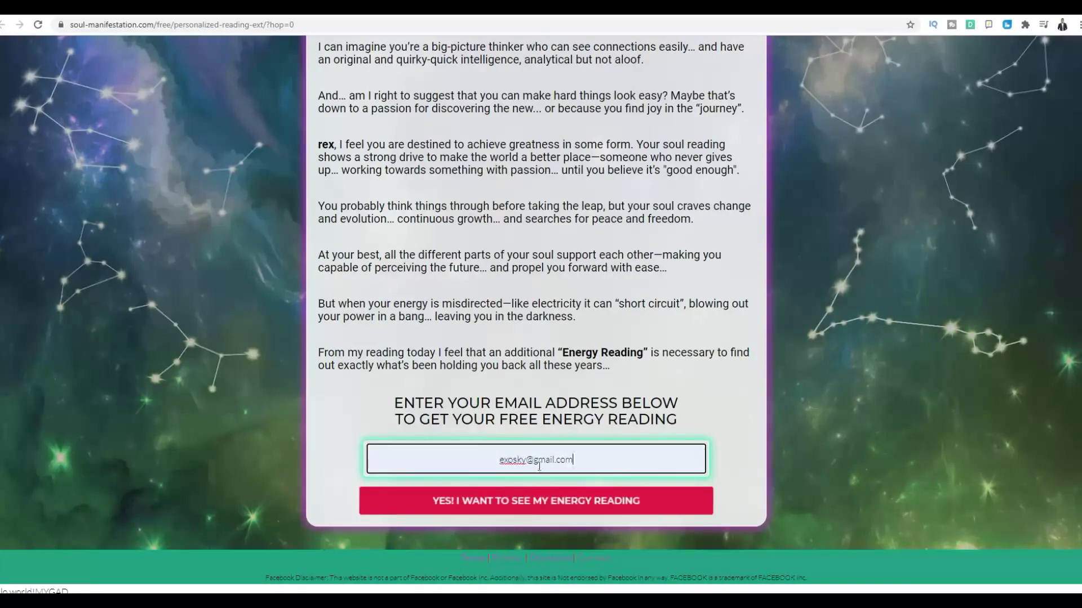
pyautogui.click(470, 503)
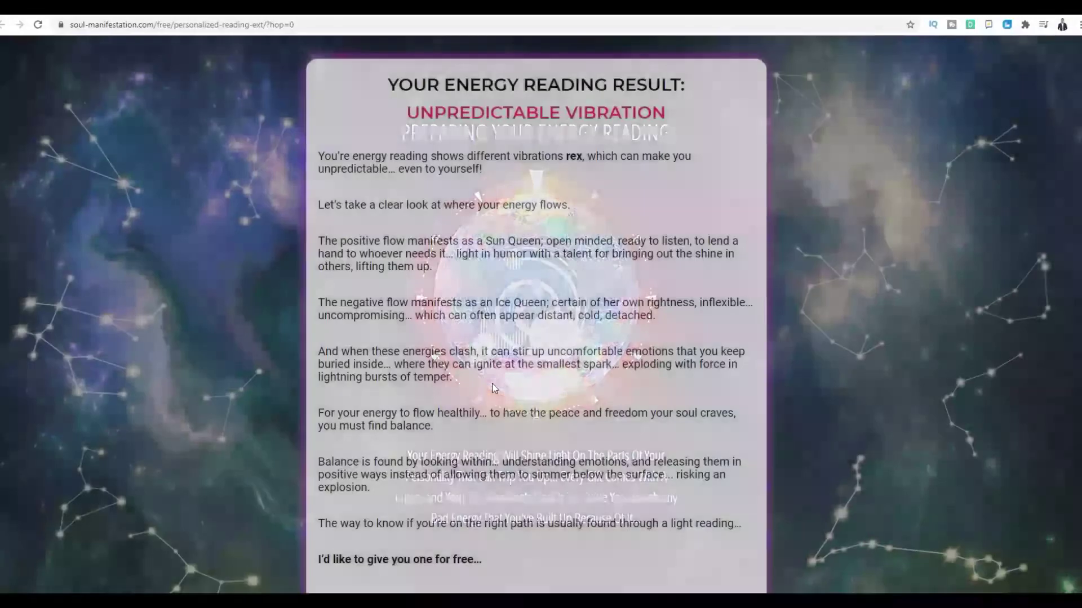
# Accept the free light reading and continue from its result to the true soul path offer
pyautogui.scroll(-3, 509, 377)
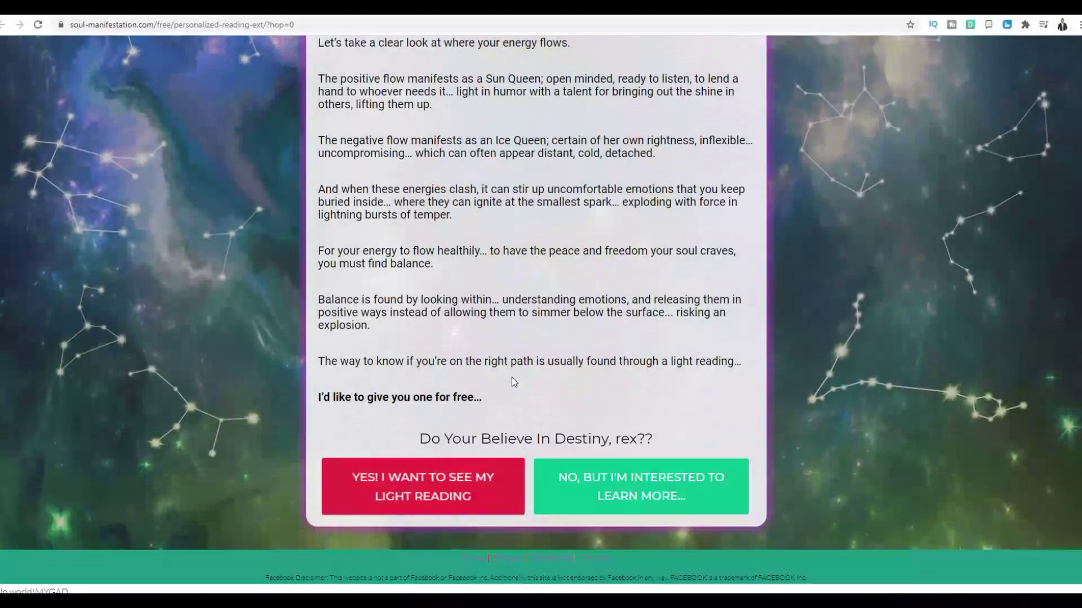
pyautogui.click(355, 495)
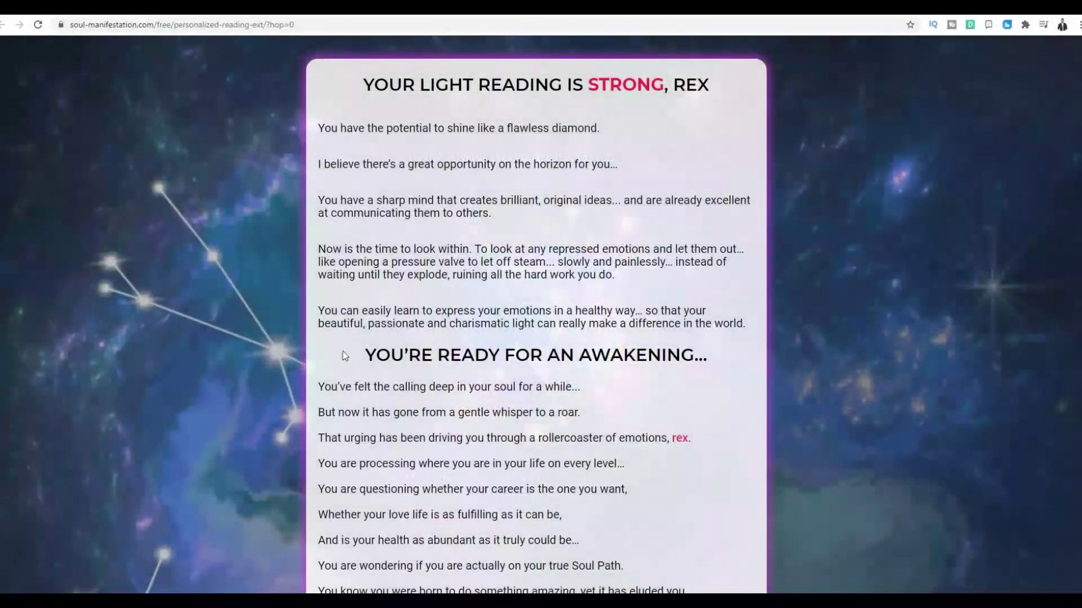
pyautogui.scroll(-15, 371, 333)
pyautogui.scroll(-3, 389, 333)
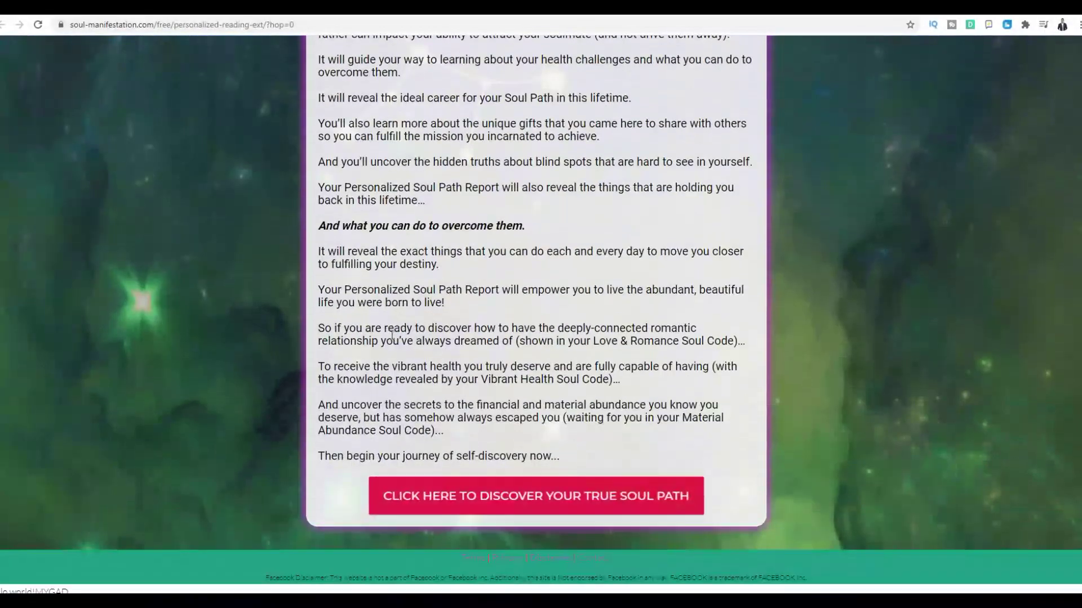
pyautogui.click(467, 501)
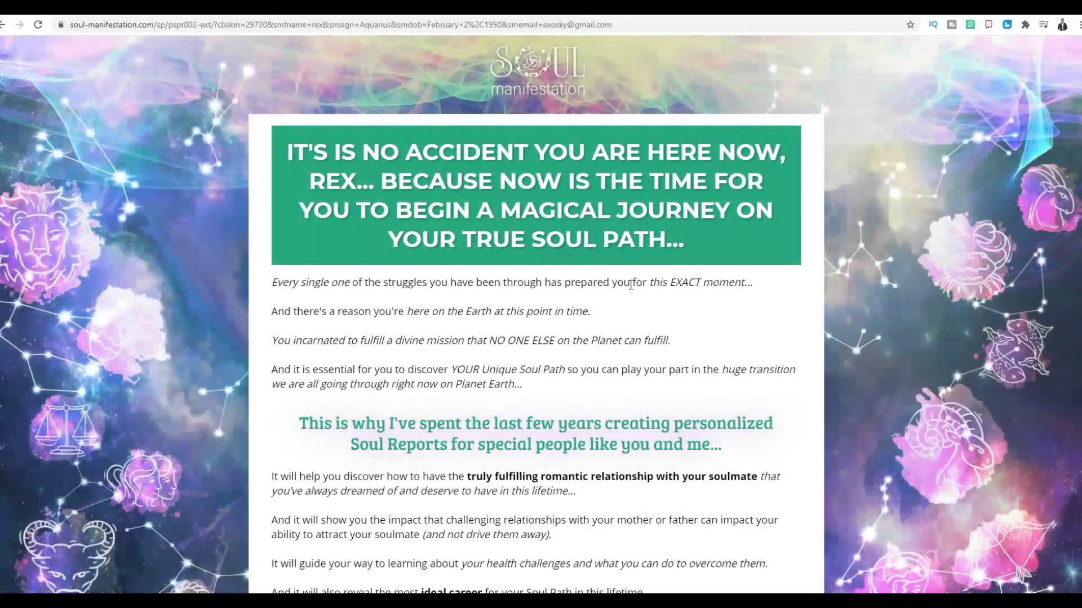
# Review the Personalized Soul Path Report sales page, including its guarantee, testimonials and purchase price
pyautogui.scroll(-20, 535, 316)
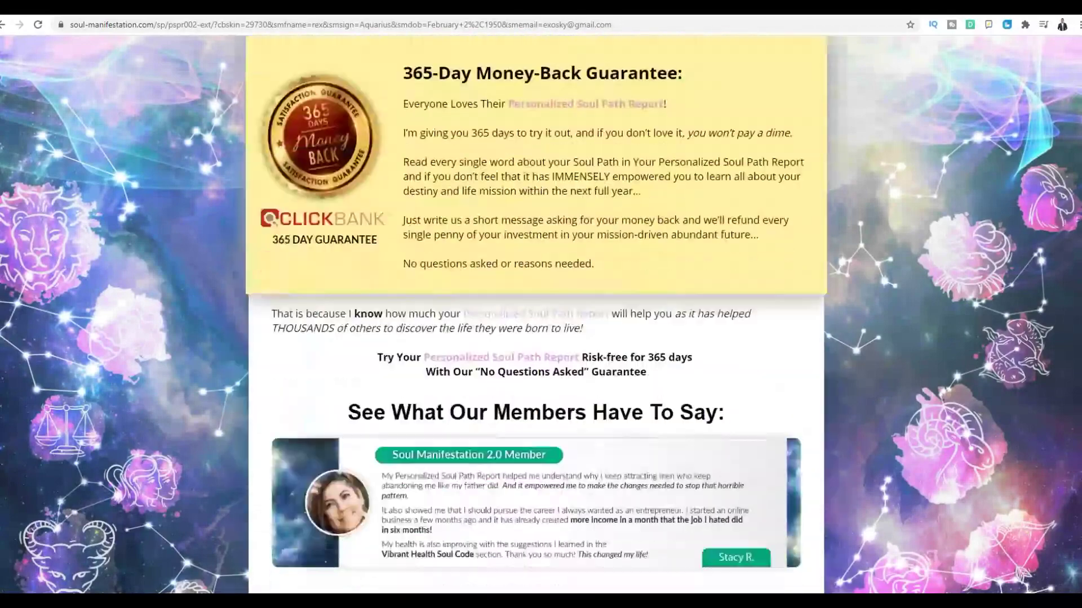
pyautogui.scroll(-7, 536, 315)
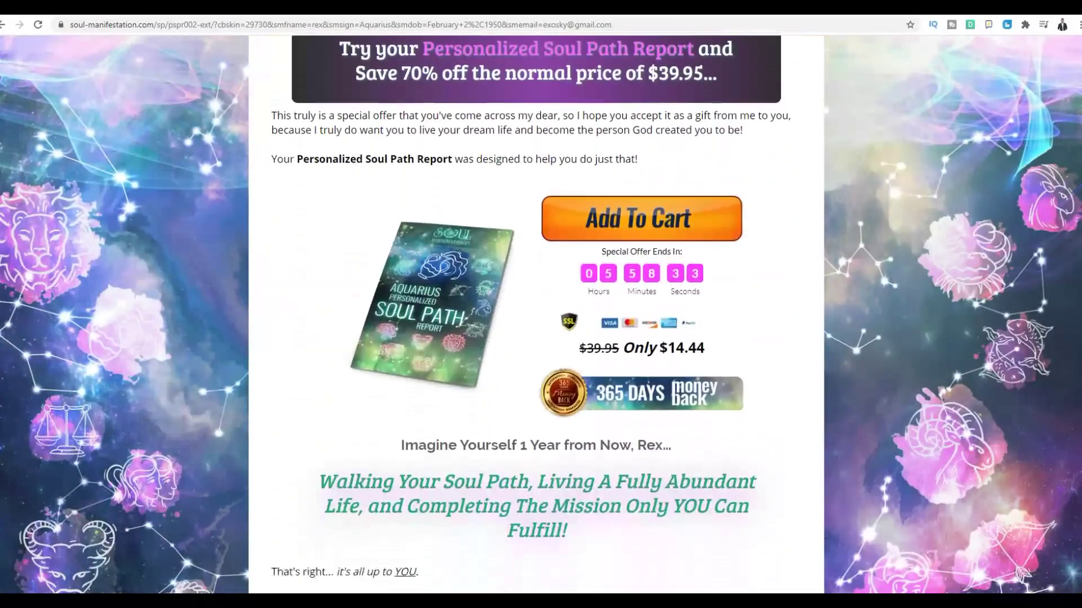
pyautogui.scroll(-6, 535, 316)
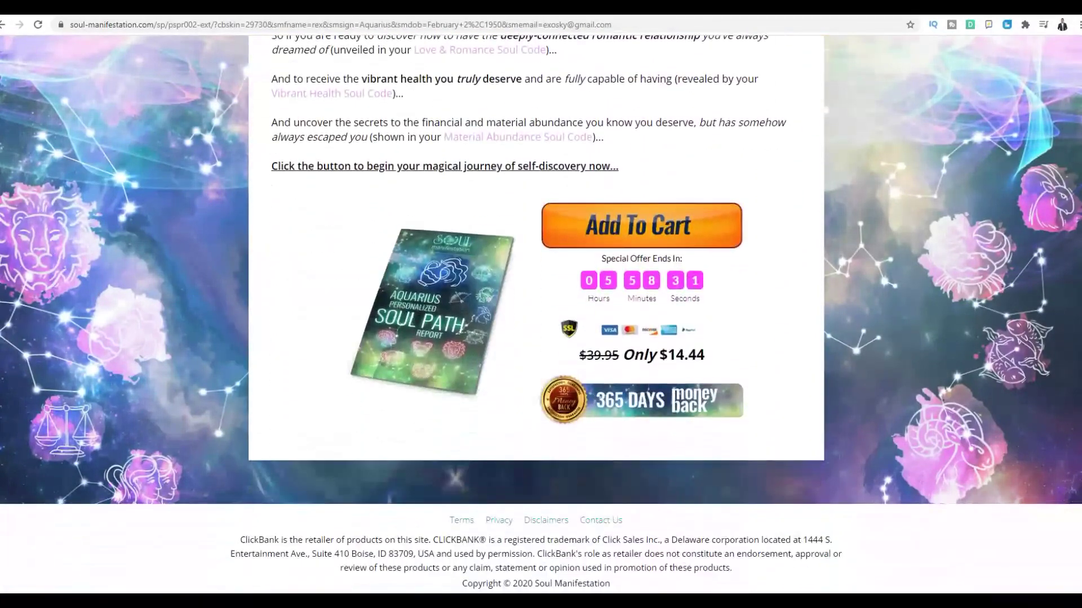
pyautogui.scroll(3, 1049, 375)
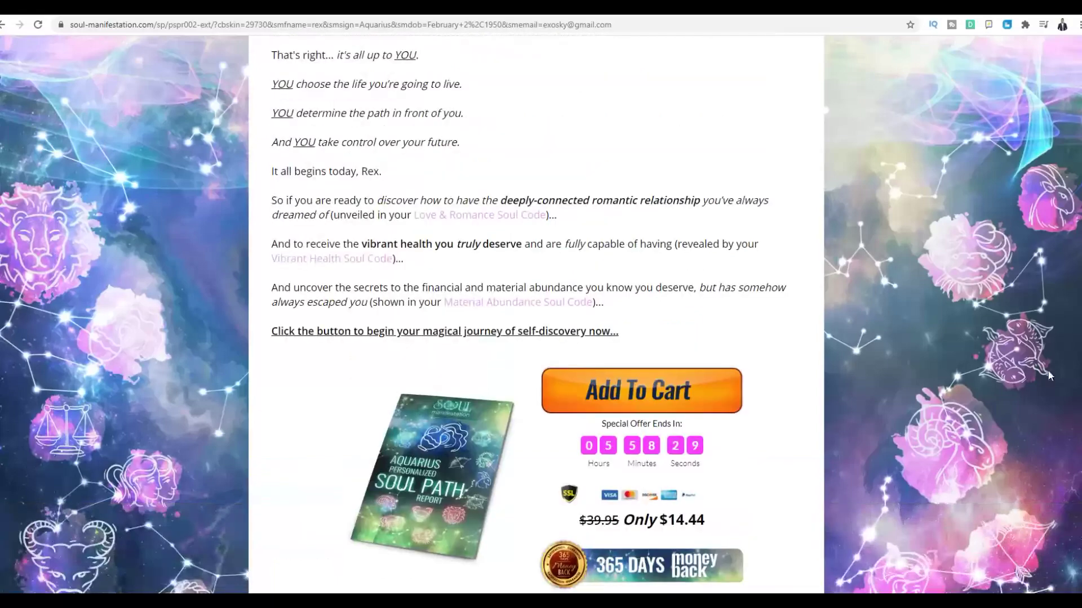
pyautogui.scroll(8, 426, 228)
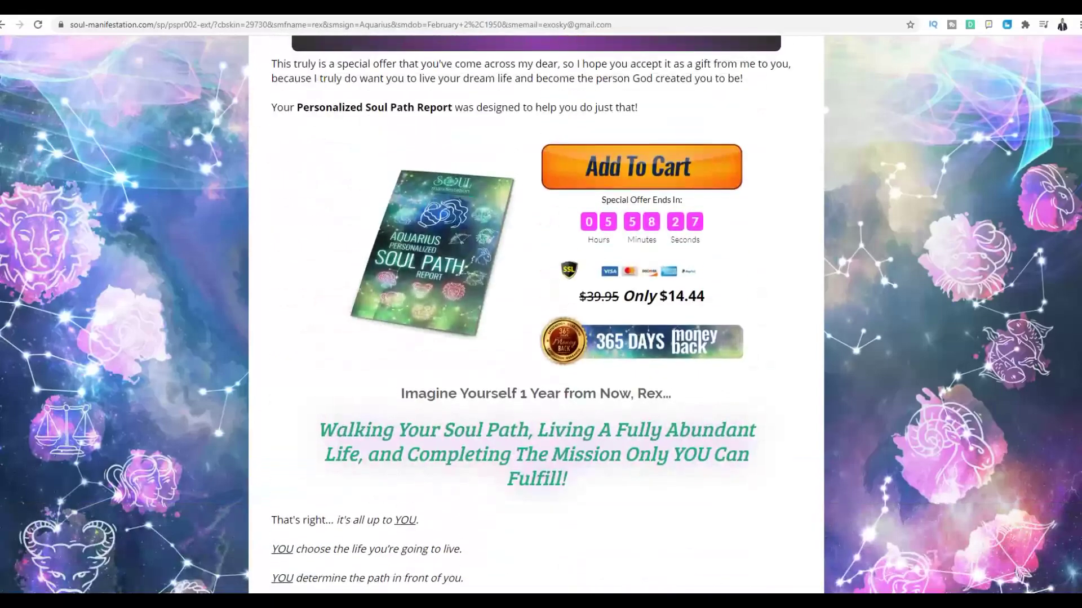
# Switch to the Soul Manifestation affiliate page and look over its launch details, contest prizes and vendor statistics
pyautogui.click(135, 7)
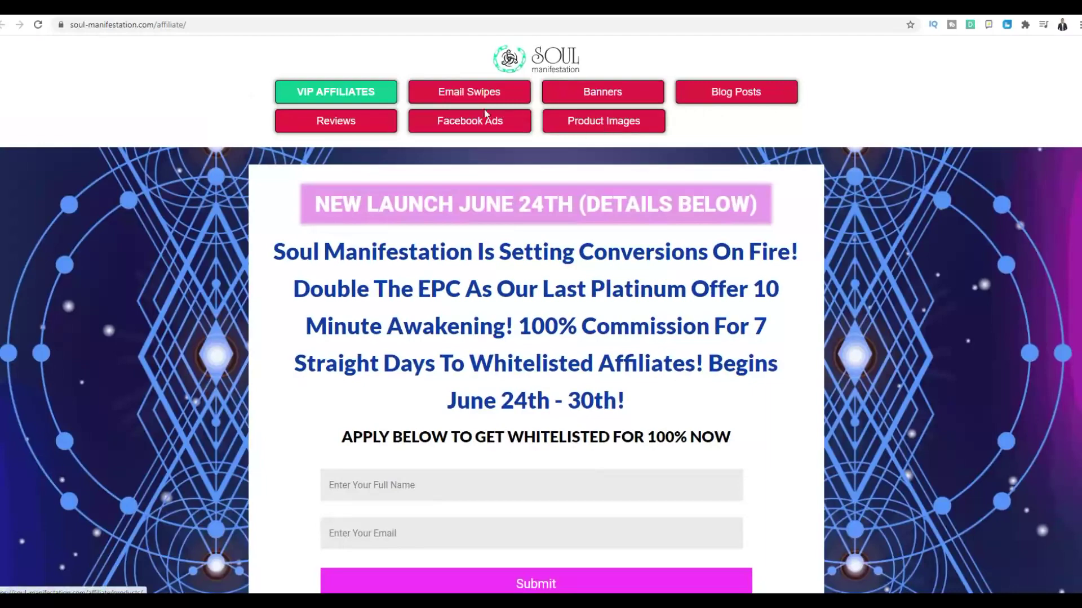
pyautogui.scroll(-1, 549, 206)
pyautogui.scroll(-15, 549, 206)
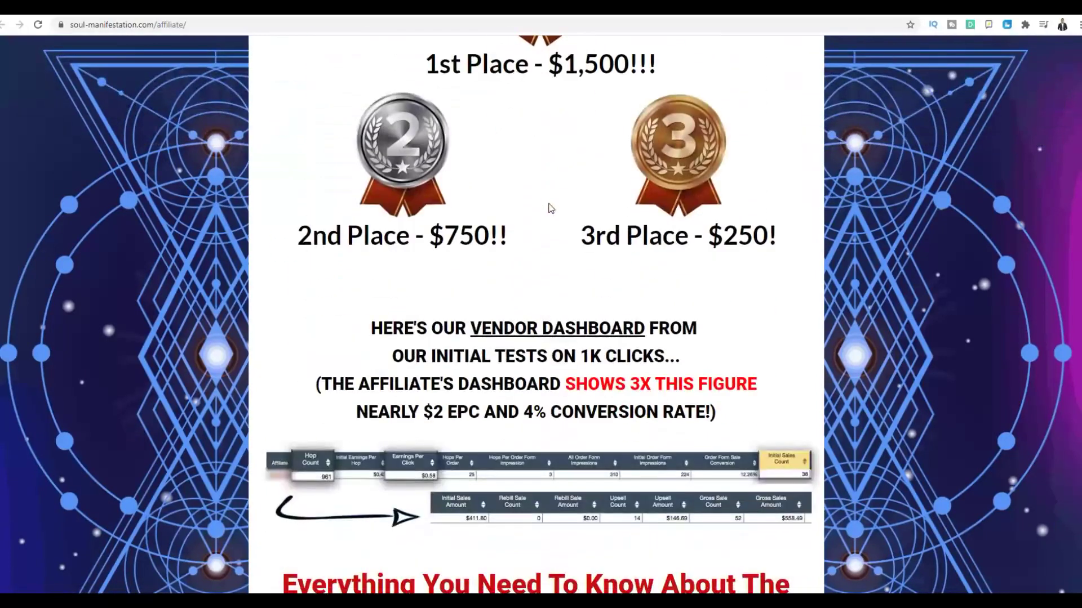
pyautogui.scroll(-5, 551, 207)
pyautogui.scroll(20, 551, 205)
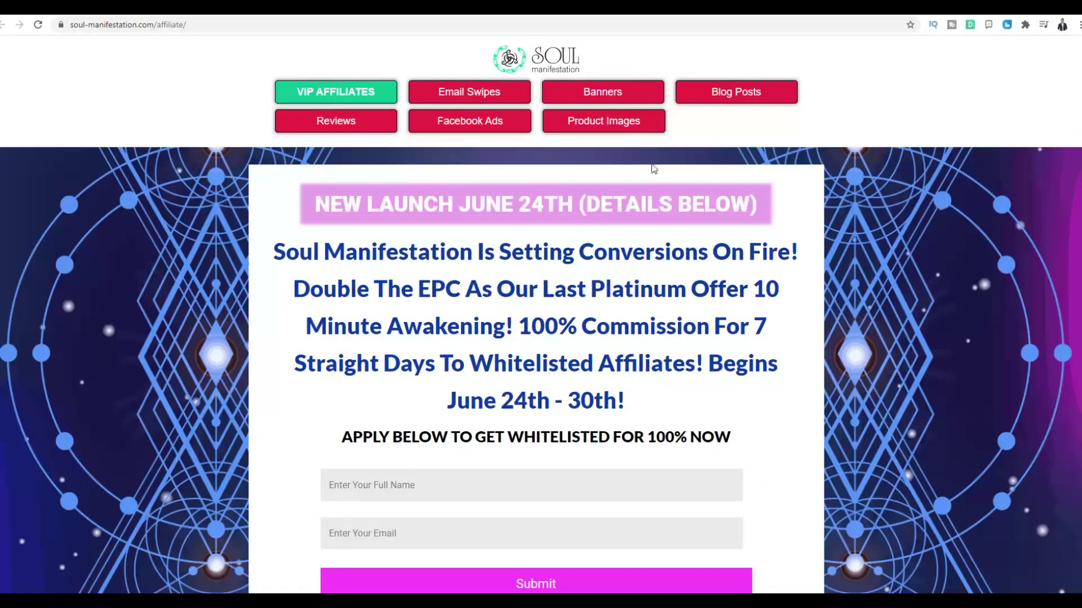
# Open the affiliate blog posts and skim the headlines and text of Blog Post 1
pyautogui.click(715, 96)
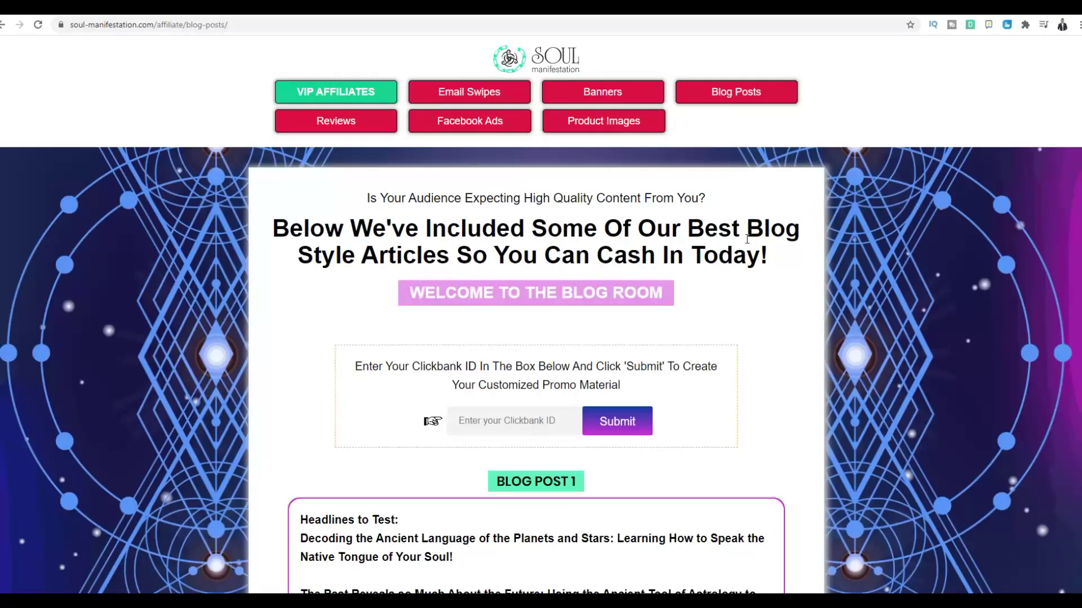
pyautogui.scroll(-4, 747, 239)
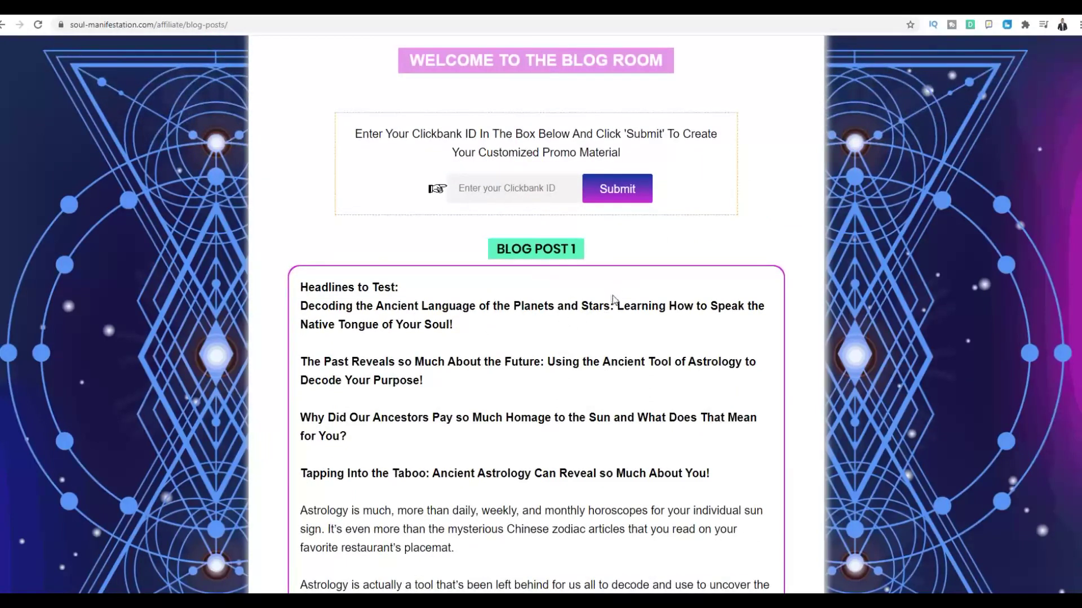
pyautogui.scroll(-5, 612, 296)
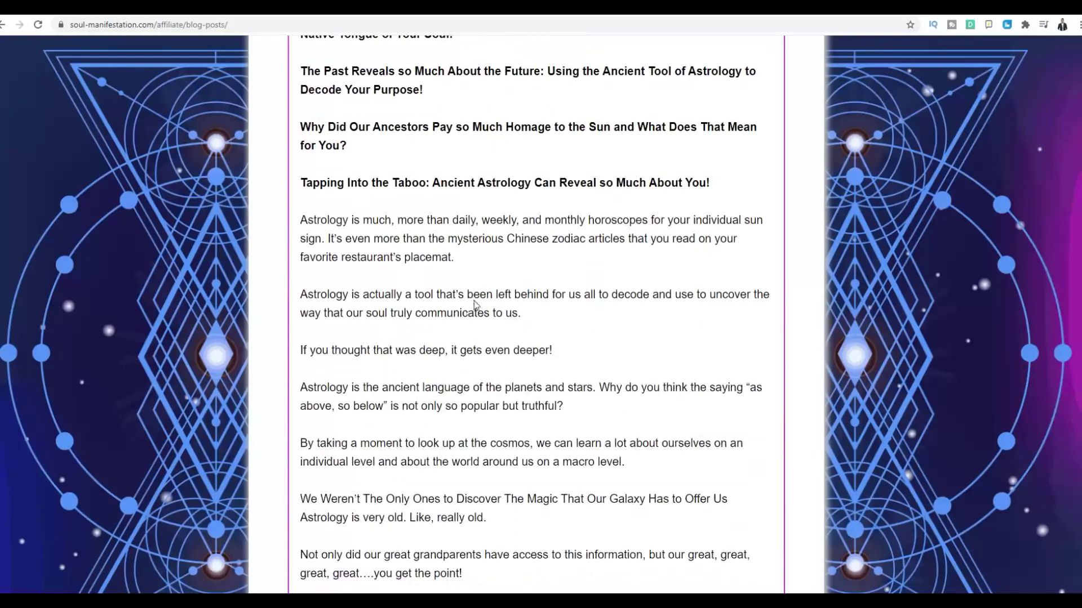
pyautogui.scroll(5, 479, 298)
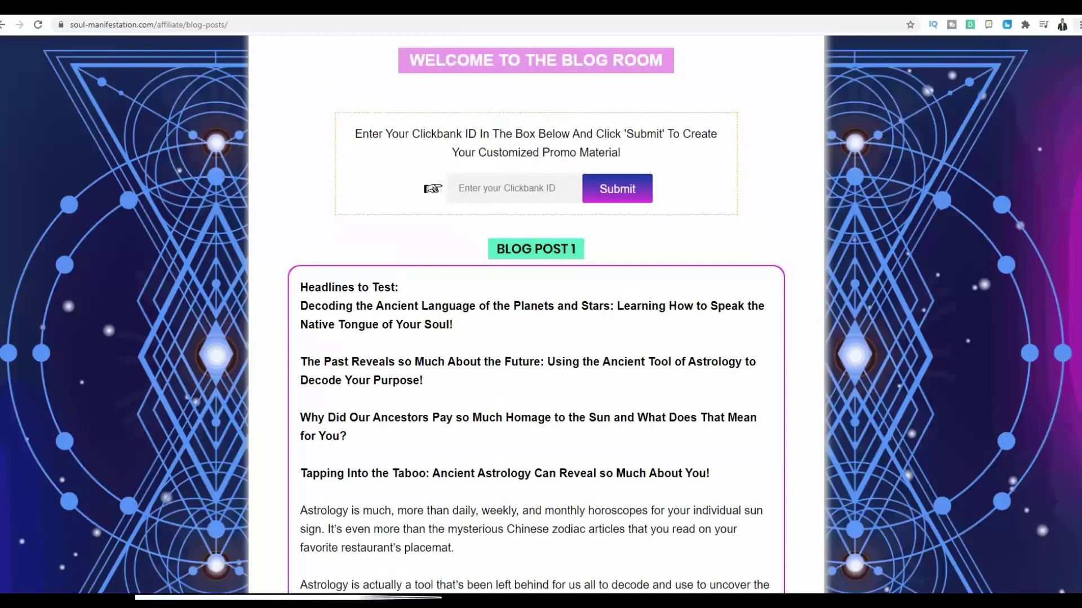
# Enlarge the page to 125% and submit the affiliate's ClickBank ID to customize the promo material
pyautogui.click(1077, 25)
pyautogui.click(1046, 133)
pyautogui.click(1047, 133)
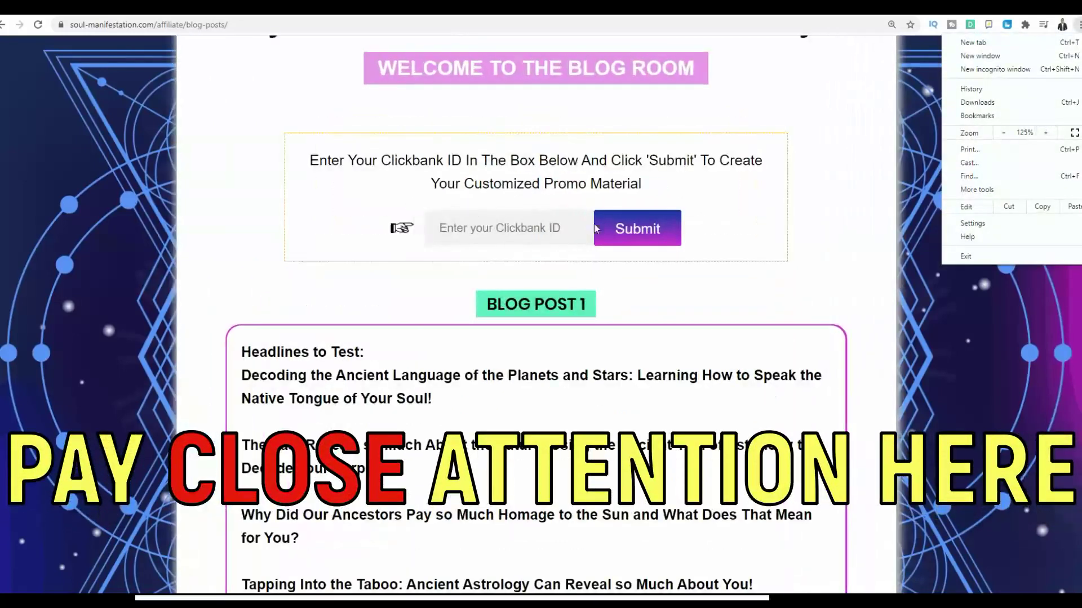
pyautogui.click(546, 226)
pyautogui.write('rexosky')
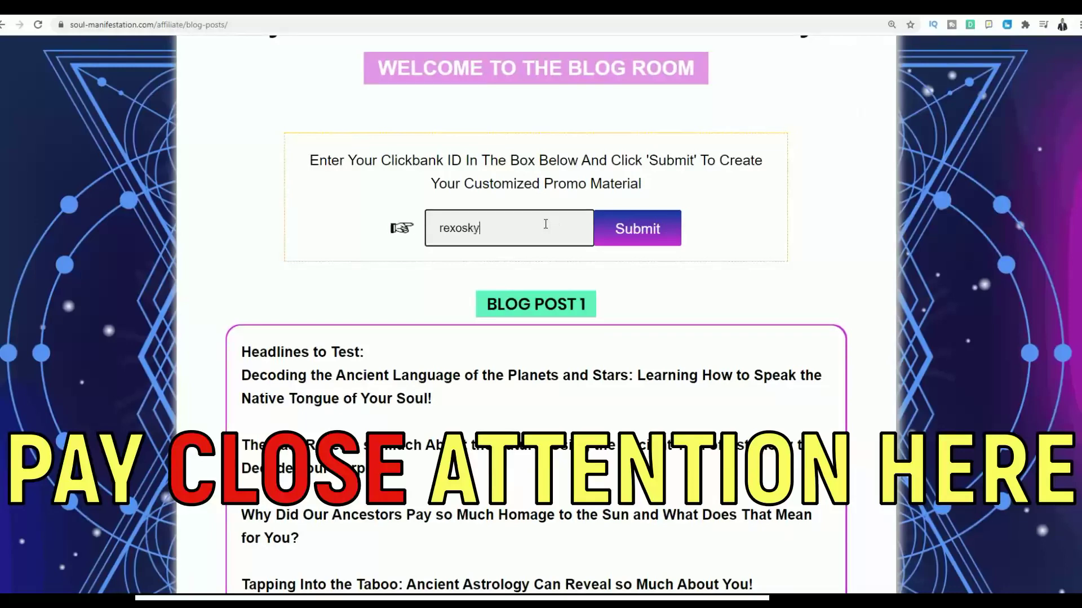
pyautogui.click(640, 228)
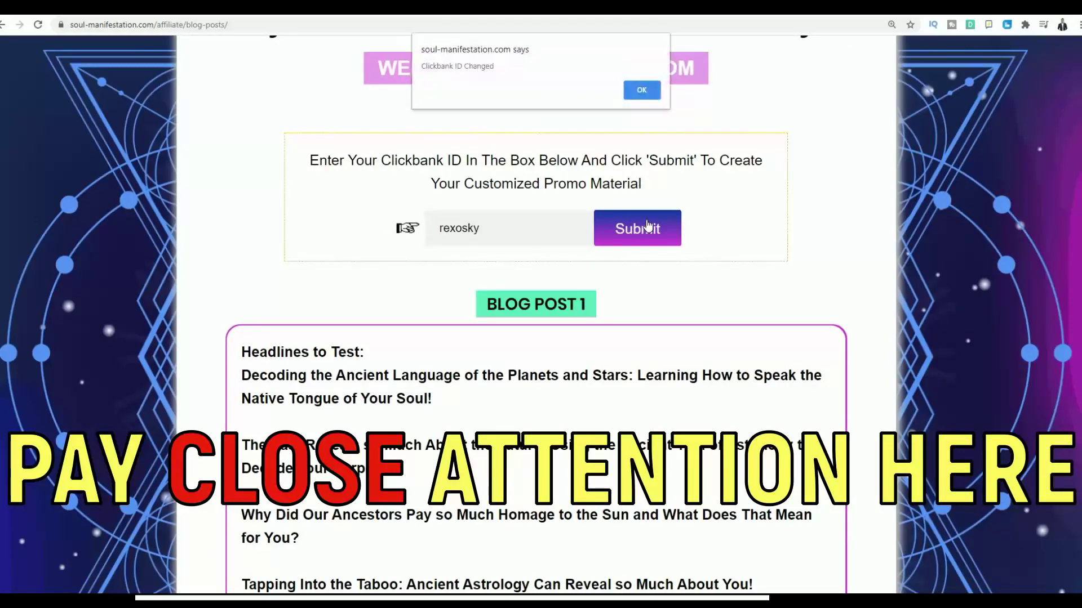
pyautogui.click(648, 91)
# Examine the Personalized Soul Path Report links at the end of Blog Post 1
pyautogui.scroll(-7, 647, 202)
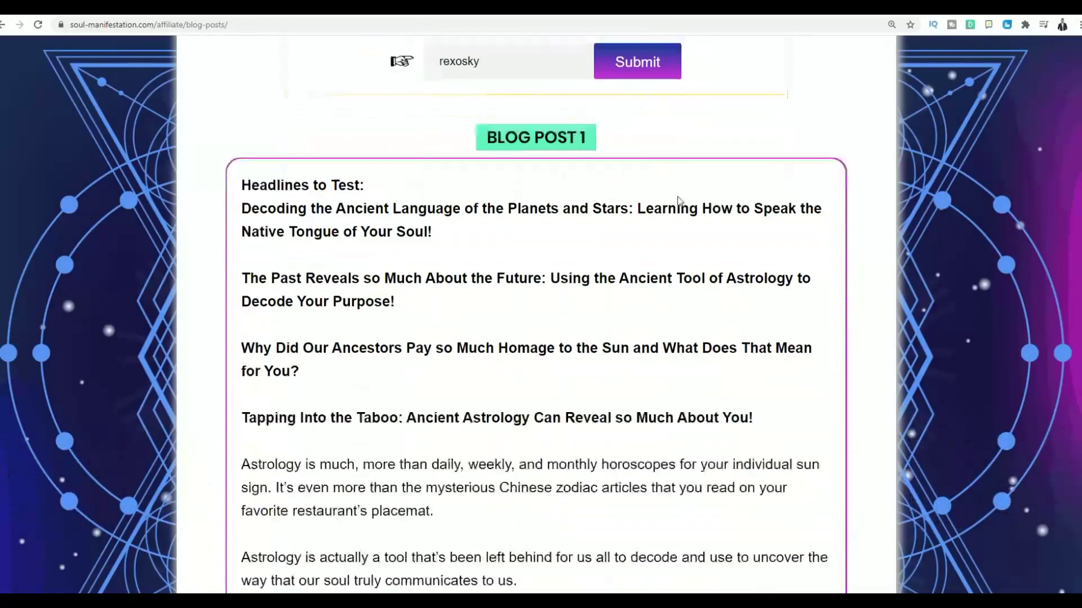
pyautogui.scroll(-20, 478, 232)
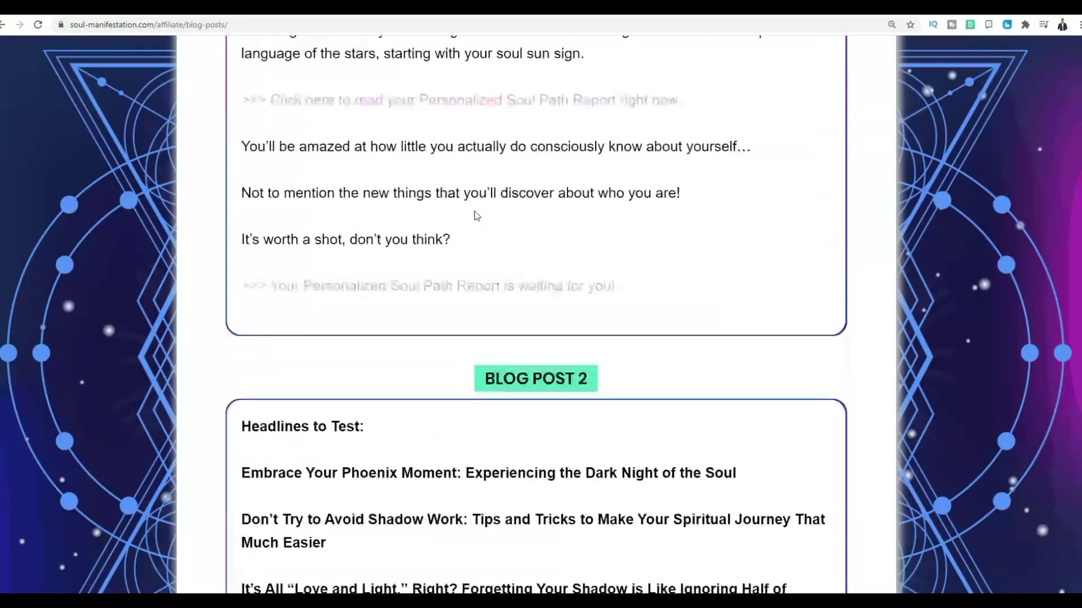
pyautogui.scroll(4, 473, 215)
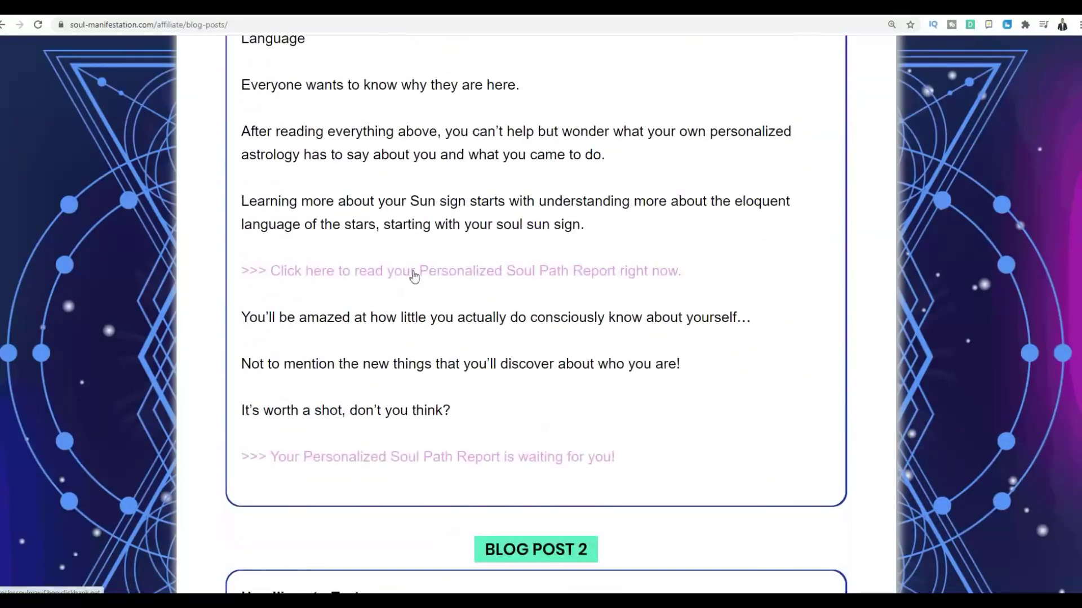
pyautogui.scroll(-2, 414, 276)
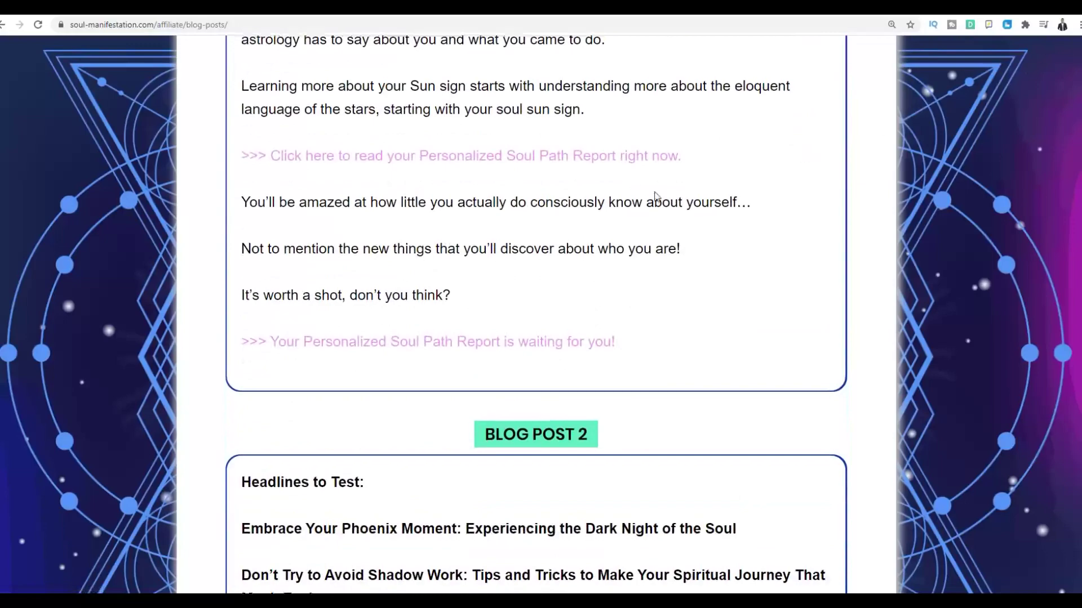
# Skim the body text of Blog Post 1 from its closing report links back toward the opening paragraphs
pyautogui.scroll(3, 656, 195)
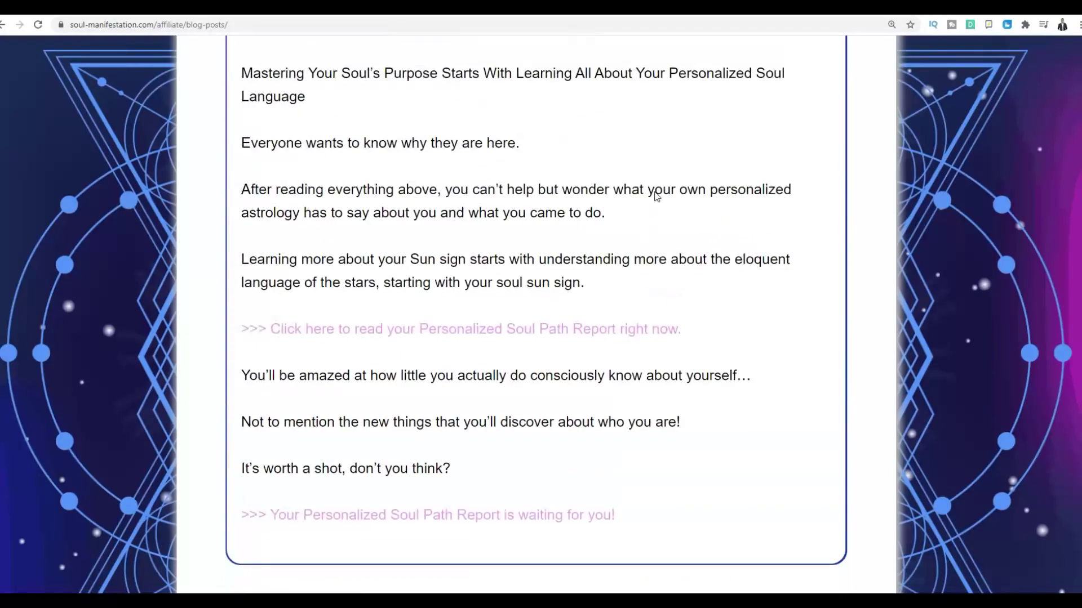
pyautogui.scroll(15, 657, 195)
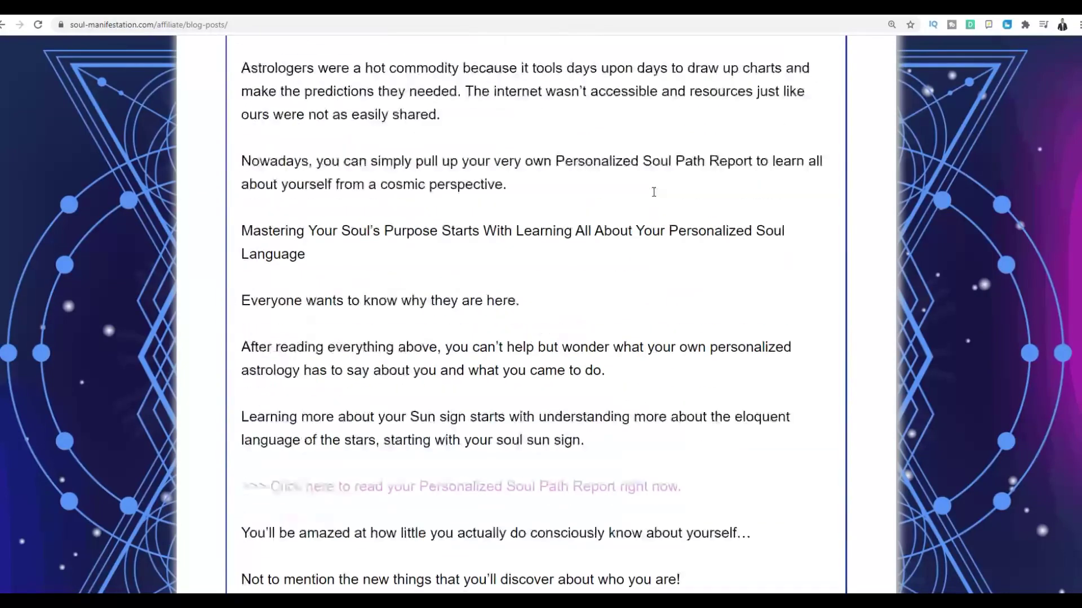
pyautogui.scroll(15, 535, 207)
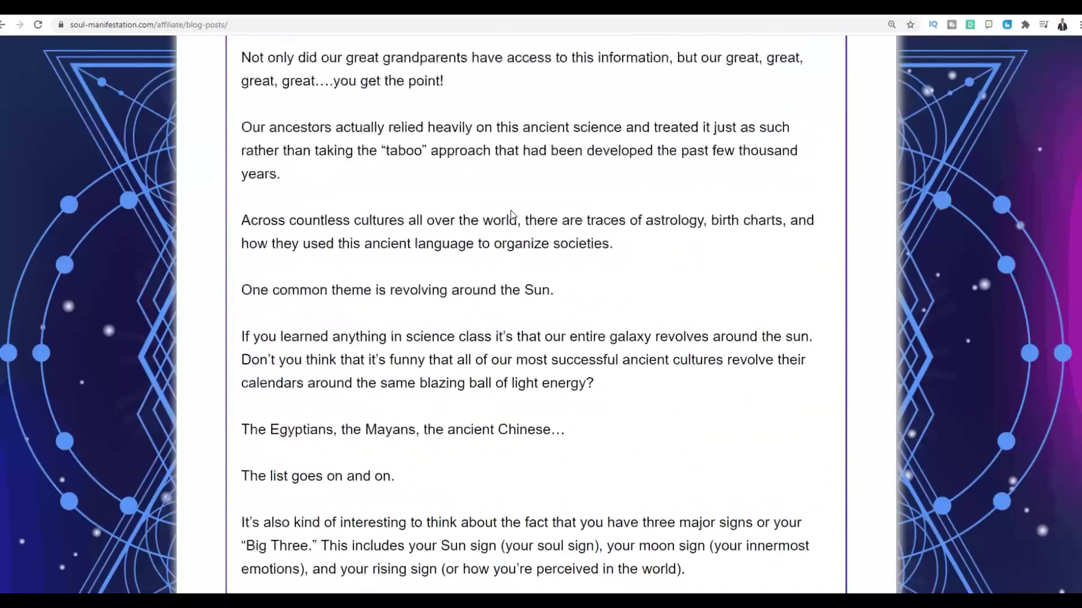
pyautogui.scroll(4, 512, 215)
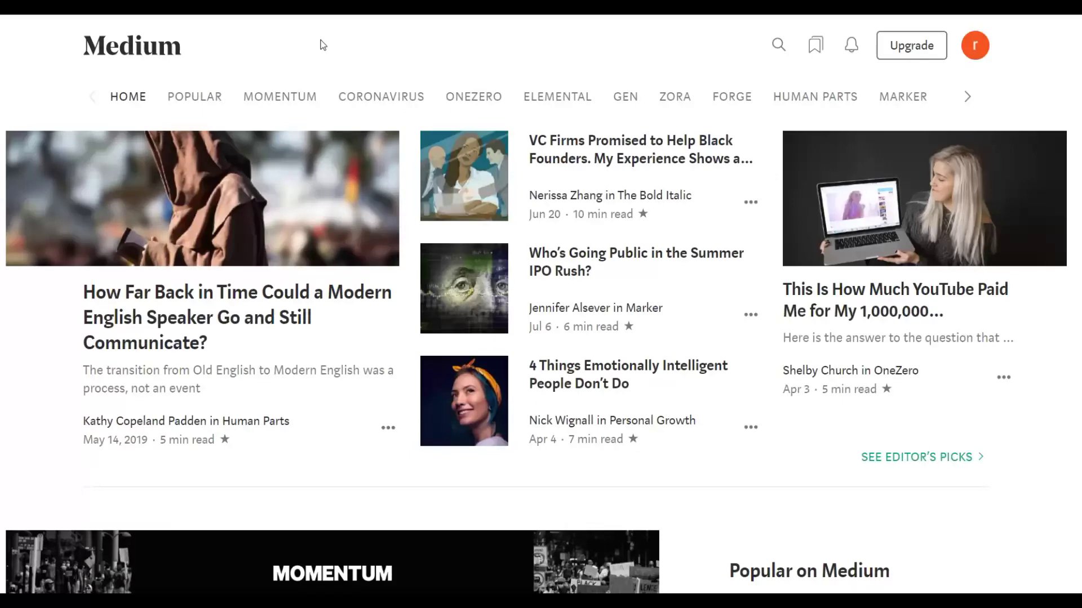
# Switch to Medium and look over the featured and popular stories on its home page
pyautogui.scroll(-5, 373, 72)
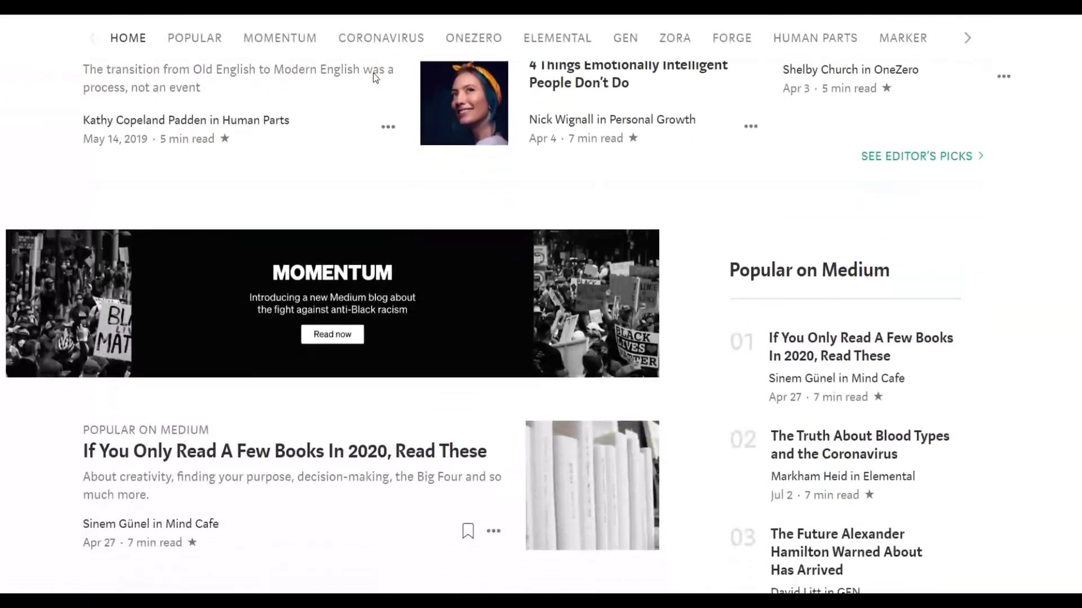
pyautogui.scroll(-2, 429, 69)
pyautogui.scroll(-3, 416, 112)
pyautogui.scroll(3, 394, 159)
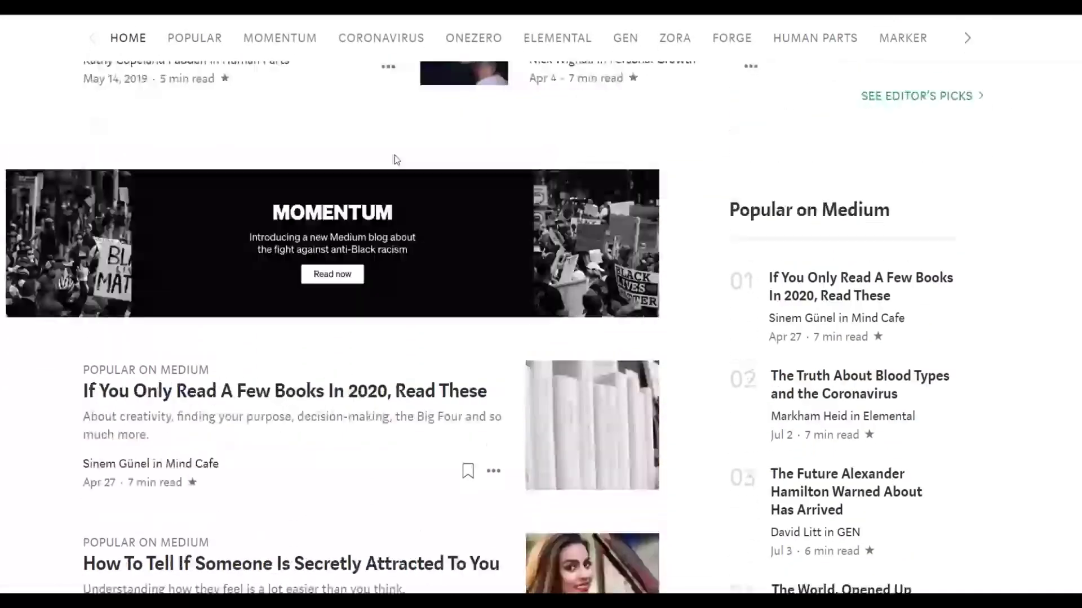
pyautogui.scroll(-2, 378, 155)
pyautogui.scroll(8, 363, 152)
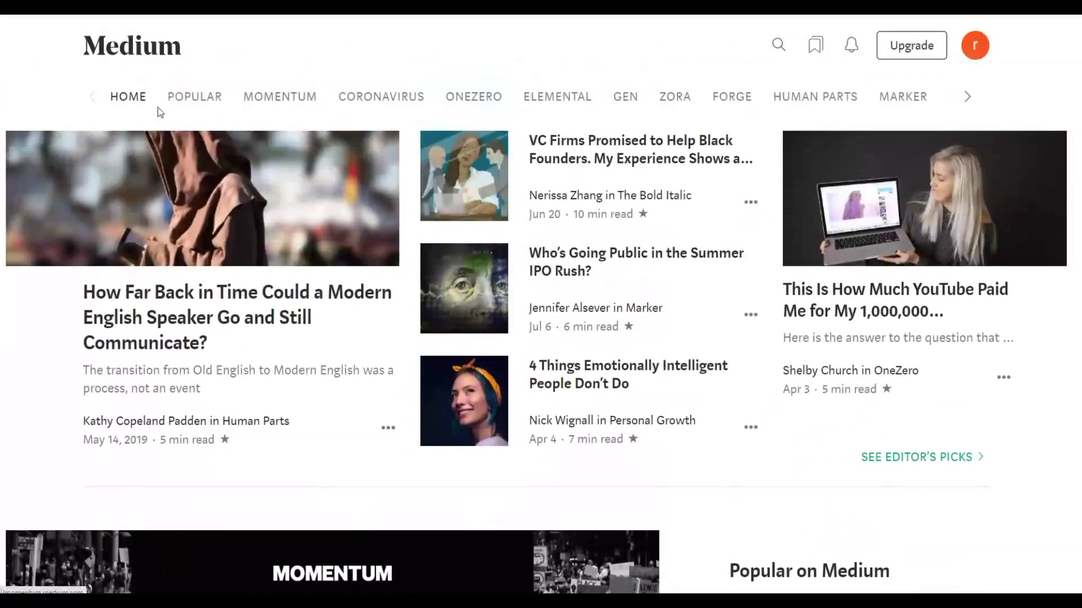
pyautogui.hotkey('alt', 'Left')
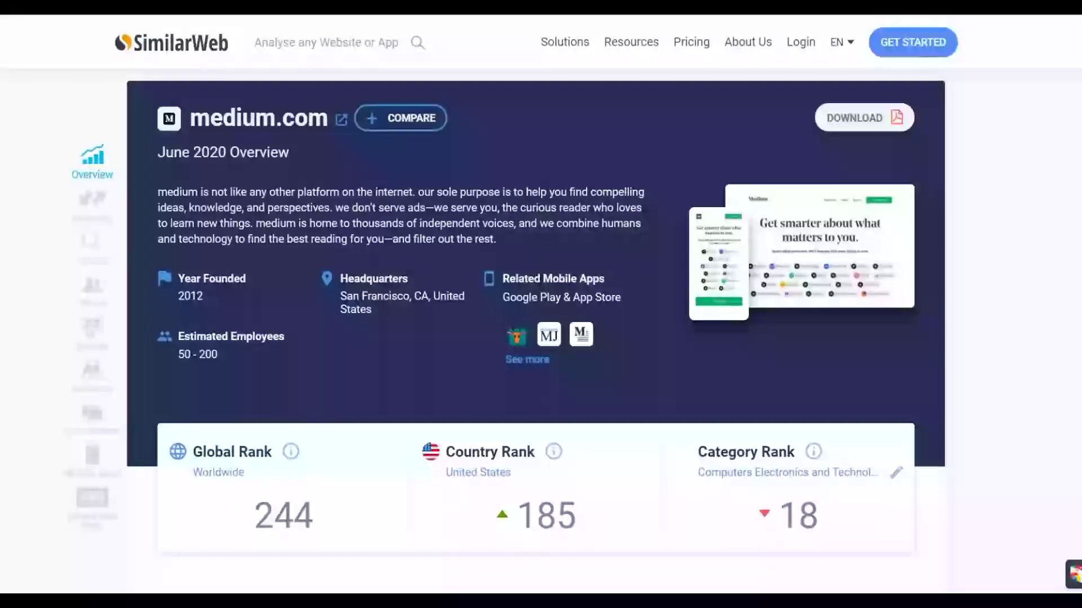
# Switch to SimilarWeb's medium.com report and examine the traffic overview, engagement figures and visits by country
pyautogui.scroll(-5, 931, 164)
pyautogui.scroll(-2, 931, 164)
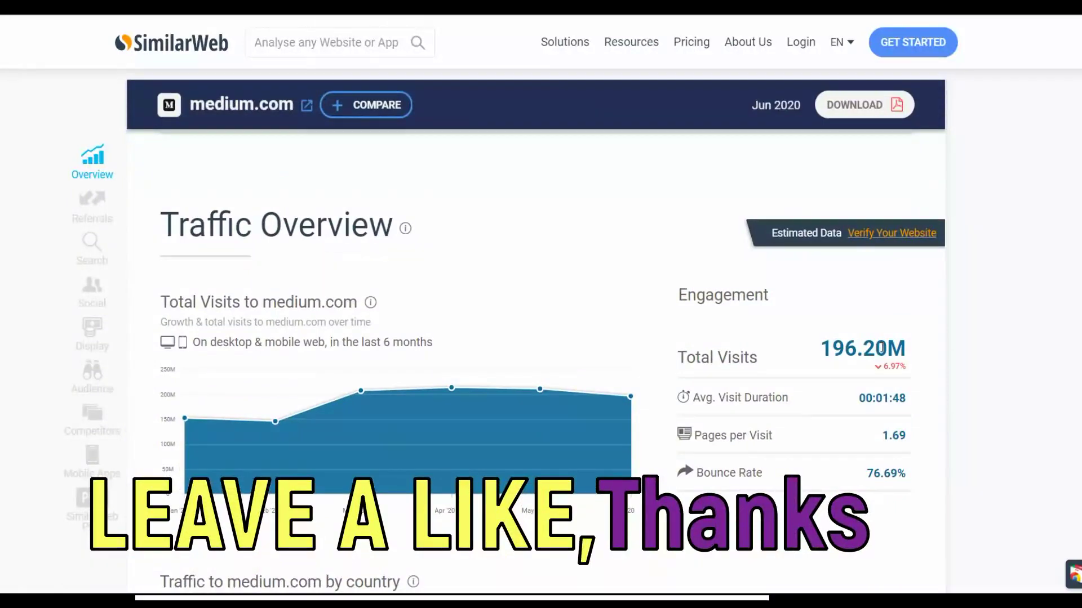
pyautogui.scroll(-5, 879, 344)
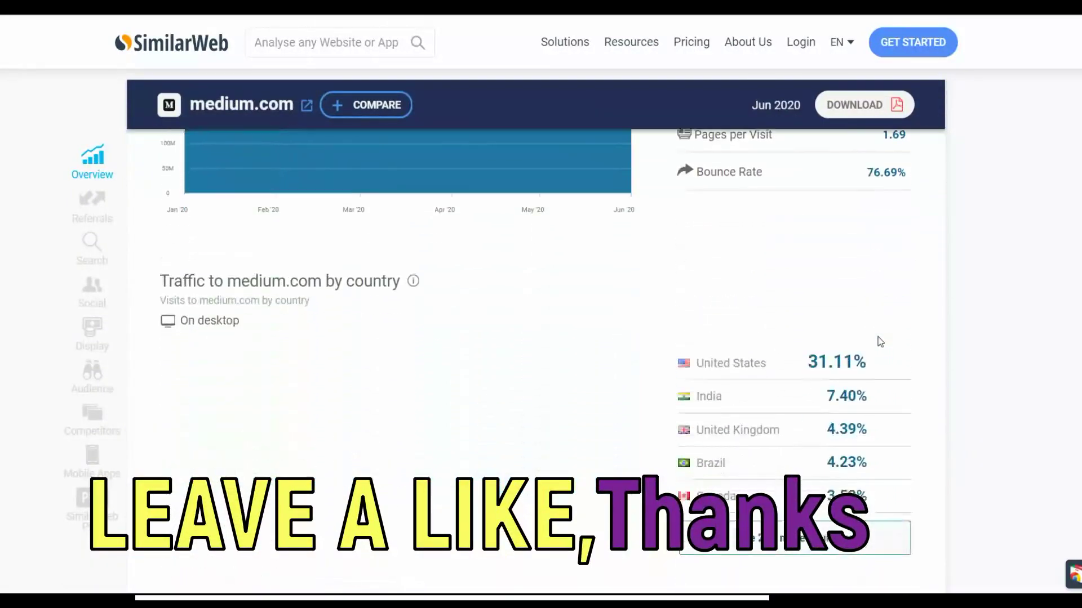
pyautogui.scroll(2, 878, 327)
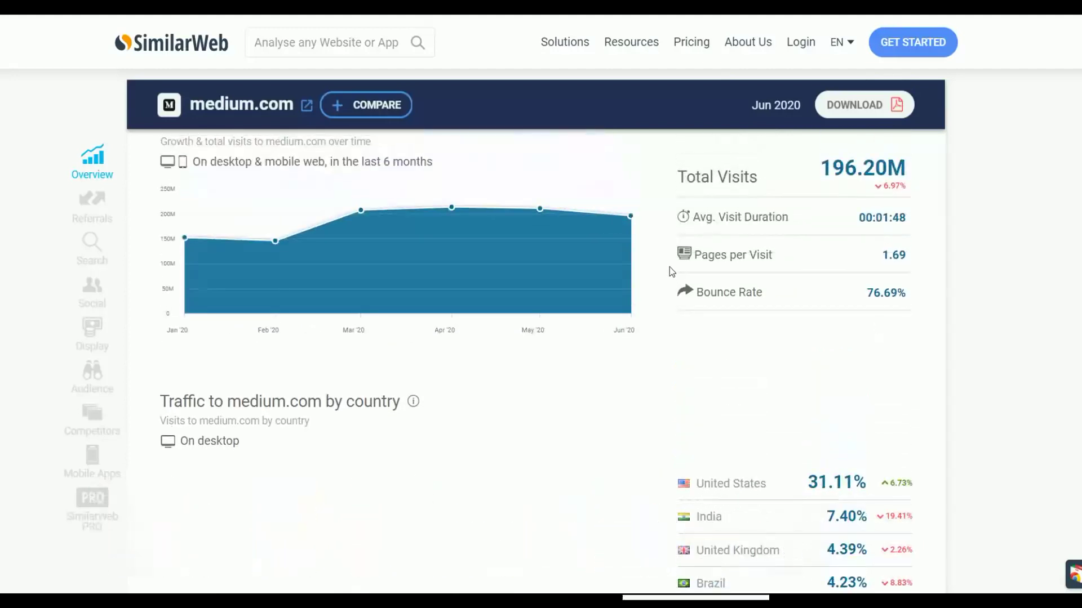
pyautogui.scroll(3, 669, 267)
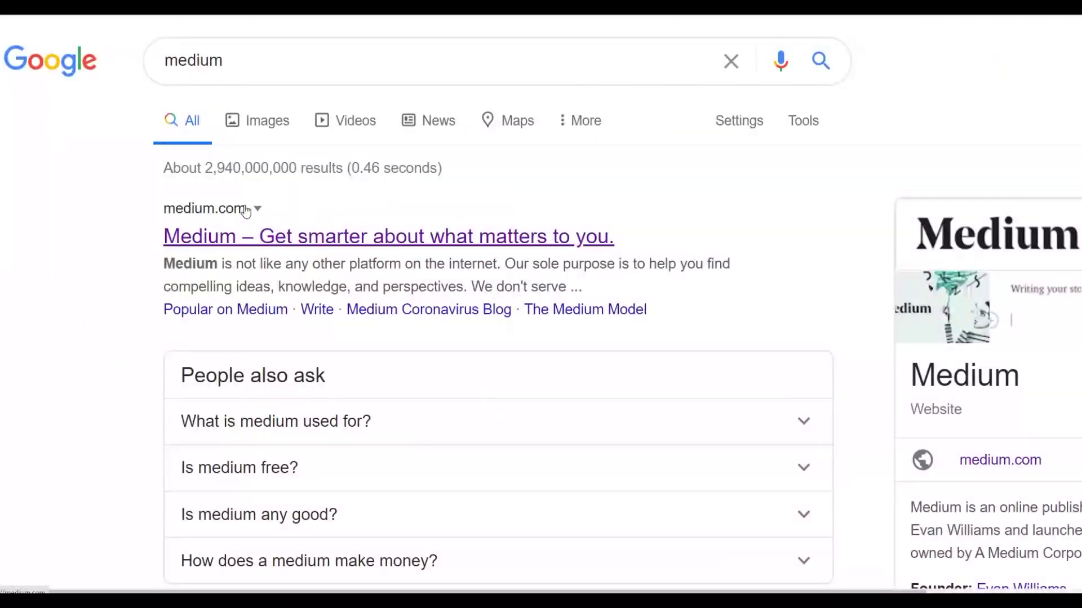
# Return to the Soul Manifestation blog posts and skim the headlines and body of Blog Post 1
pyautogui.scroll(-15, 553, 228)
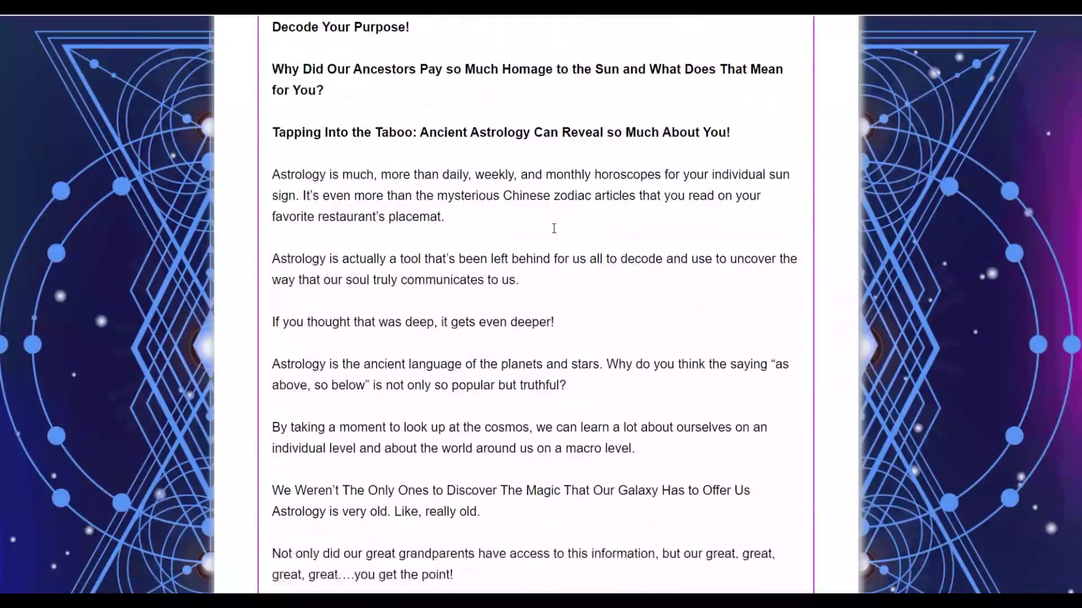
pyautogui.scroll(-6, 553, 232)
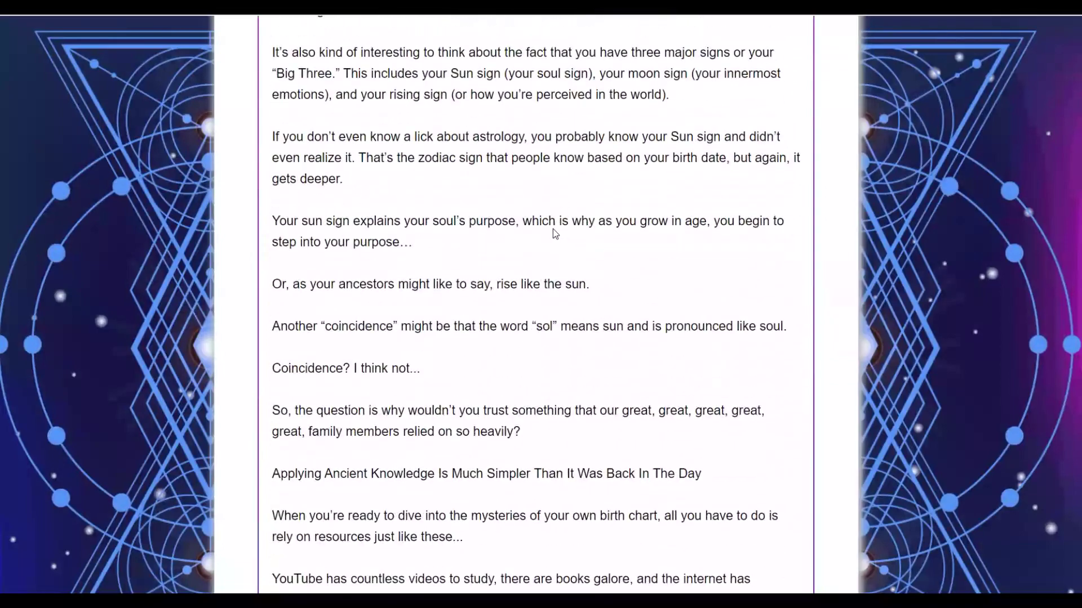
pyautogui.scroll(13, 400, 198)
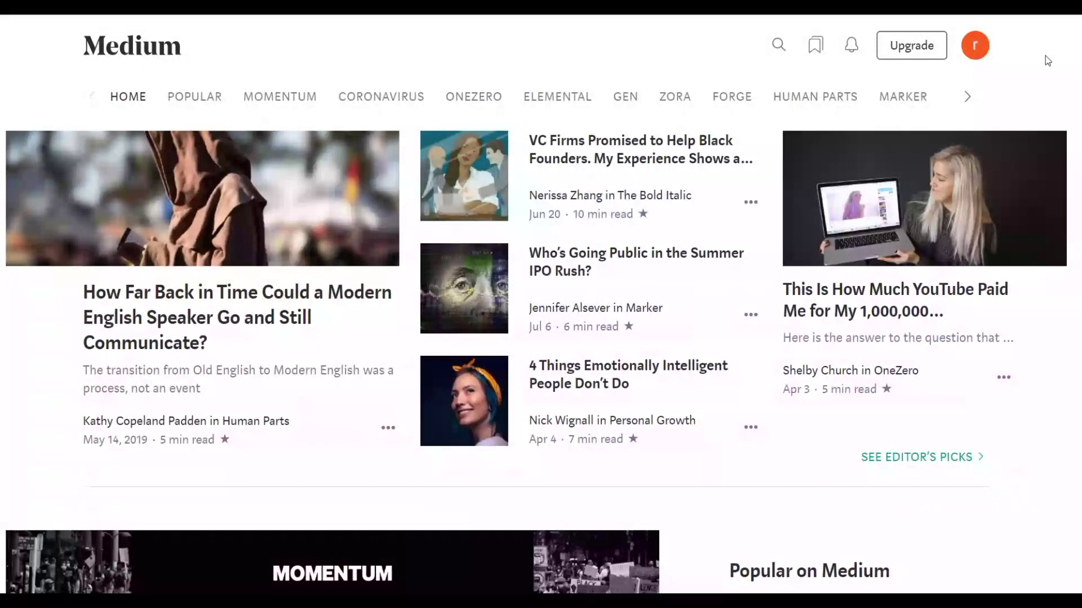
# Switch to Medium and start a new story from the account options
pyautogui.click(983, 49)
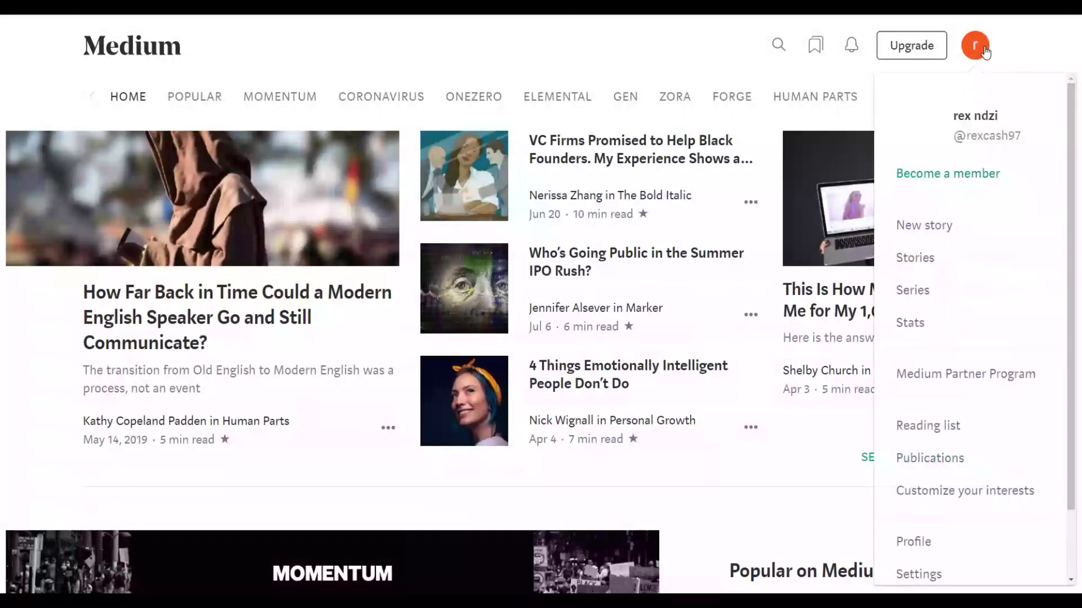
pyautogui.click(910, 225)
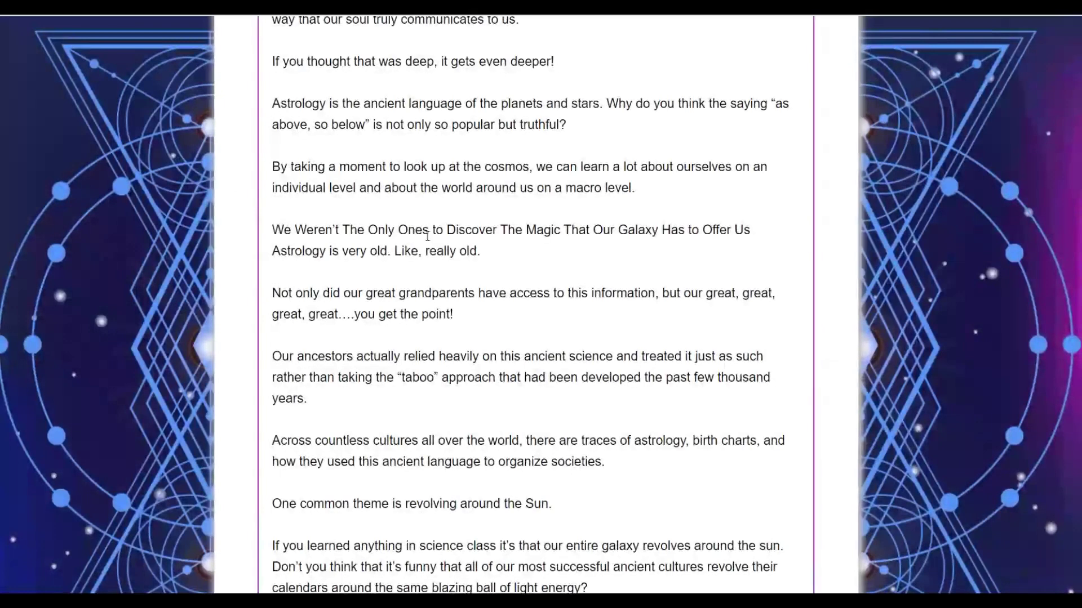
# Copy Blog Post 1's first headline, "Decoding the Ancient Language of the Planets and Stars…", into the Medium draft as its title
pyautogui.scroll(10, 465, 280)
pyautogui.scroll(-3, 464, 280)
pyautogui.scroll(-2, 464, 280)
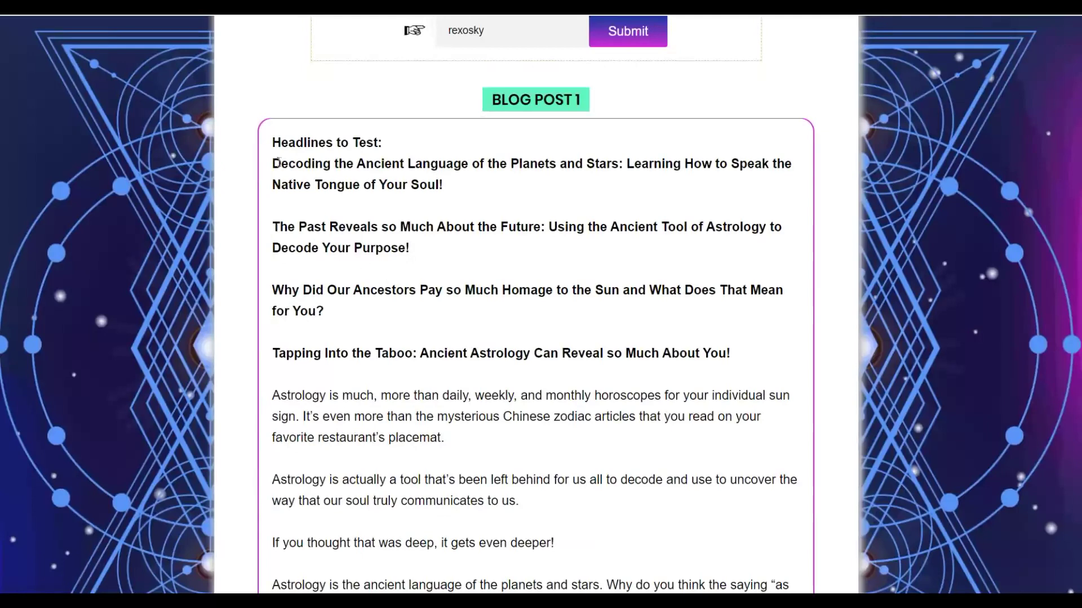
pyautogui.moveTo(273, 163); pyautogui.dragTo(422, 184)
pyautogui.rightClick(421, 183)
pyautogui.click(445, 191)
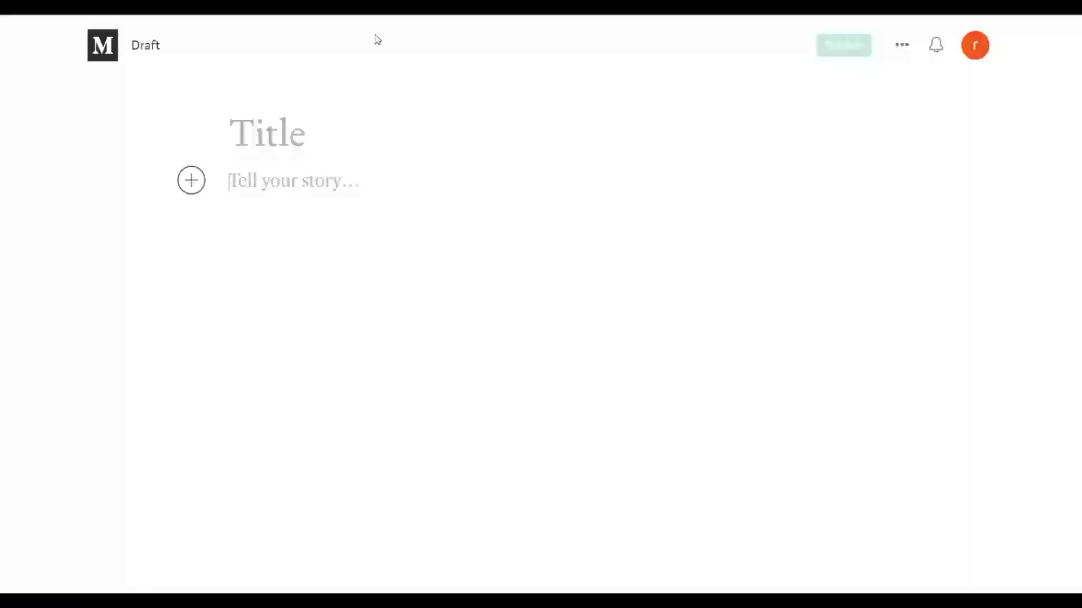
pyautogui.click(286, 137)
pyautogui.rightClick(289, 137)
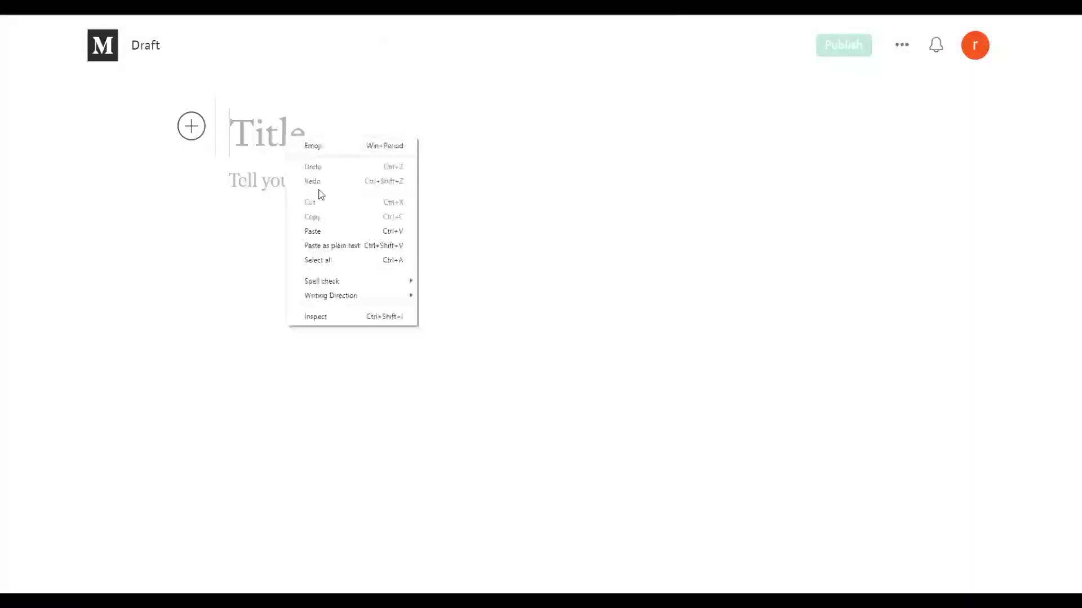
pyautogui.click(316, 230)
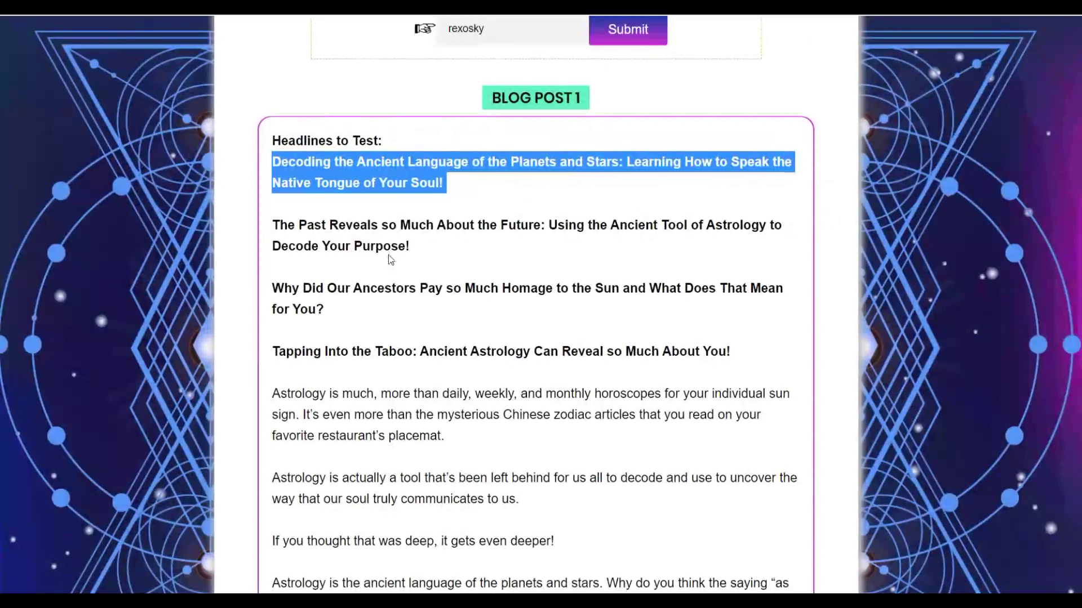
# Copy Blog Post 1's body text, from the first astrology paragraph through the final report link, into the Medium draft below the title
pyautogui.scroll(-3, 286, 210)
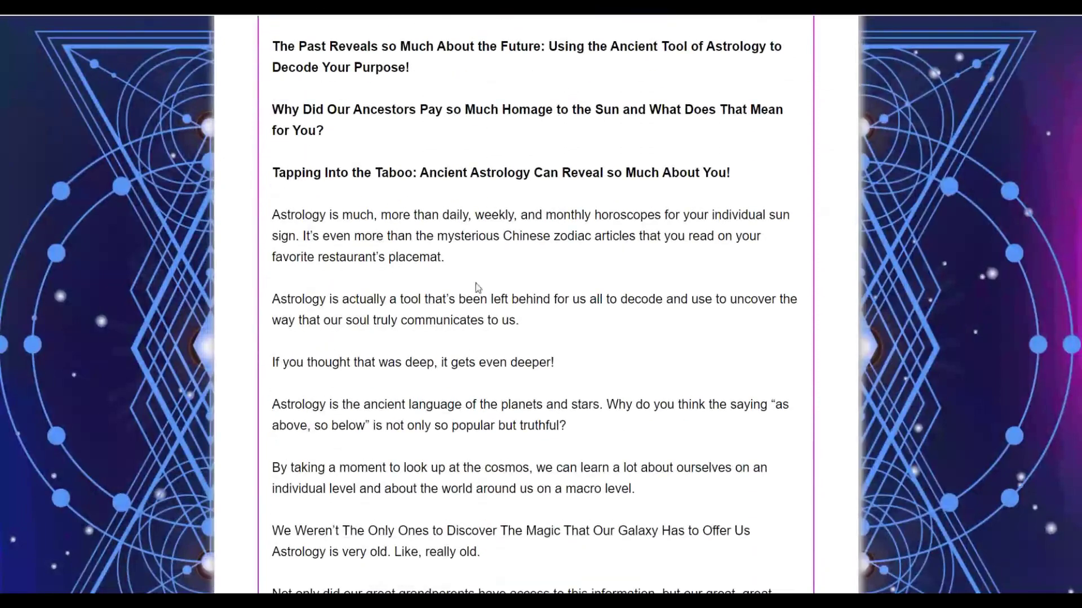
pyautogui.scroll(-3, 478, 288)
pyautogui.scroll(1, 297, 131)
pyautogui.moveTo(276, 94); pyautogui.dragTo(632, 203)
pyautogui.rightClick(563, 198)
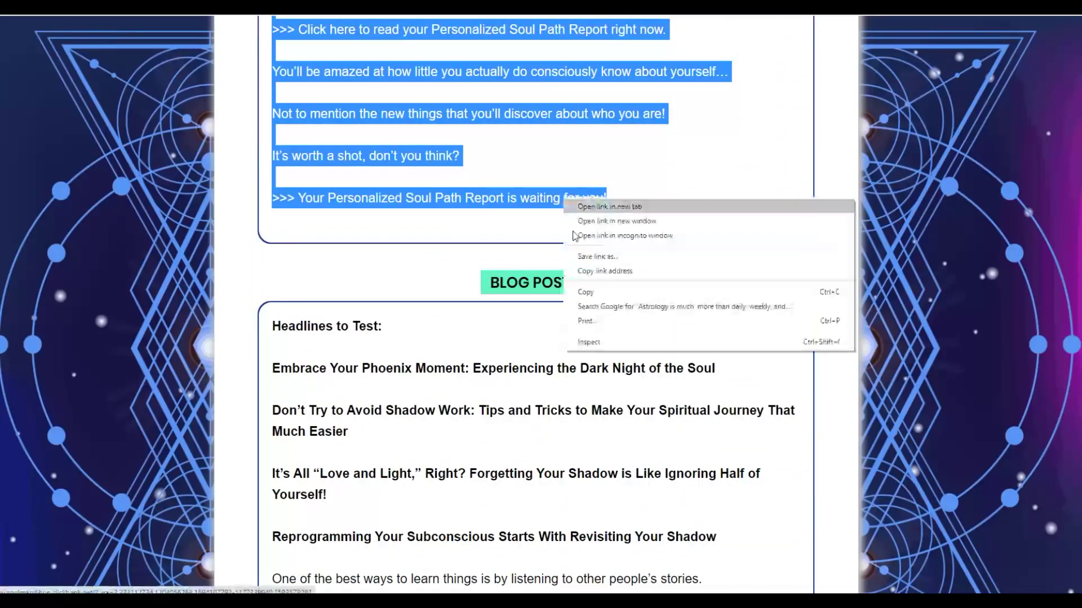
pyautogui.click(585, 290)
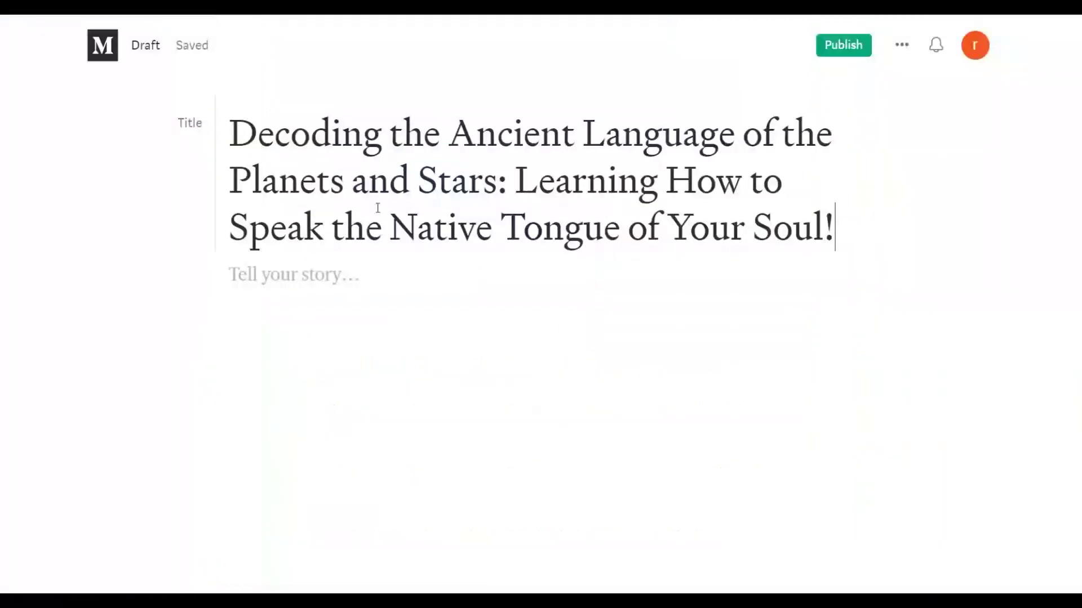
pyautogui.click(288, 270)
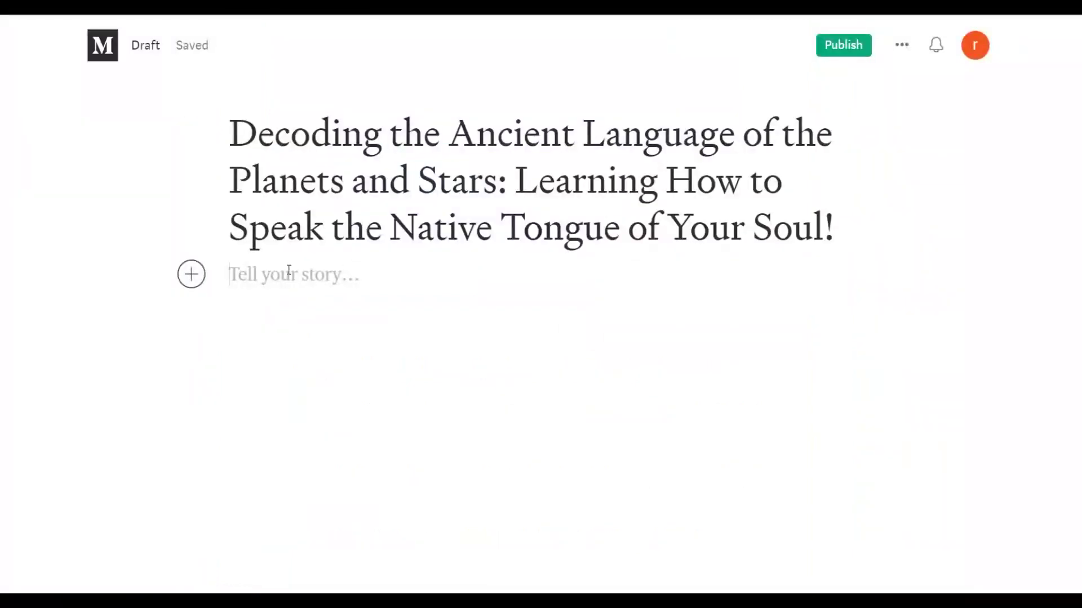
pyautogui.hotkey('ctrl', 'v')
pyautogui.click(473, 367)
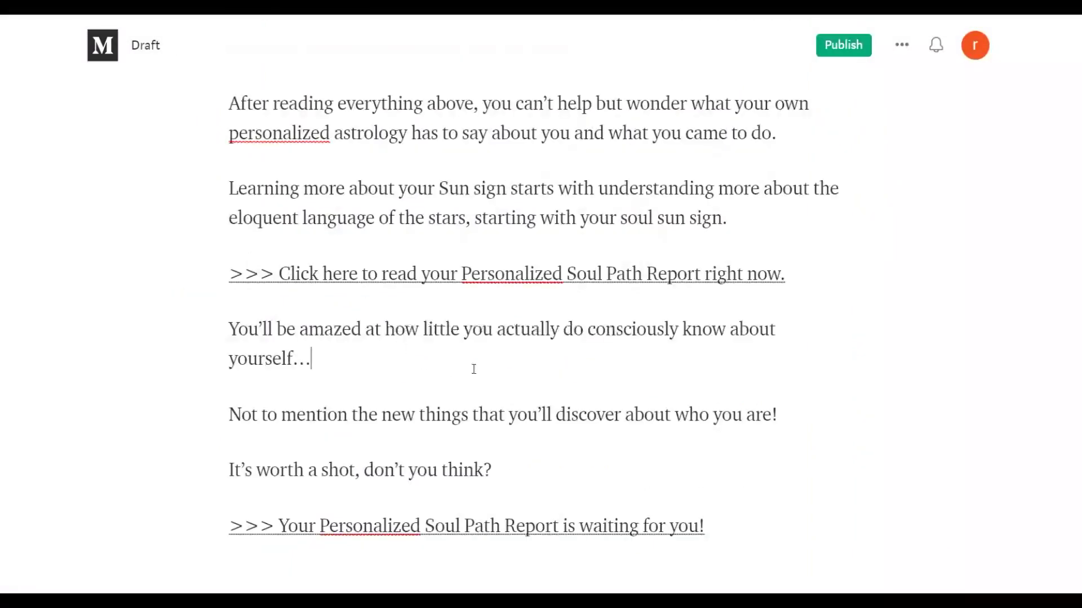
# Check the affiliate link behind the Personalized Soul Path Report text and review the whole draft from title to closing links
pyautogui.scroll(1, 496, 355)
pyautogui.scroll(-1, 394, 316)
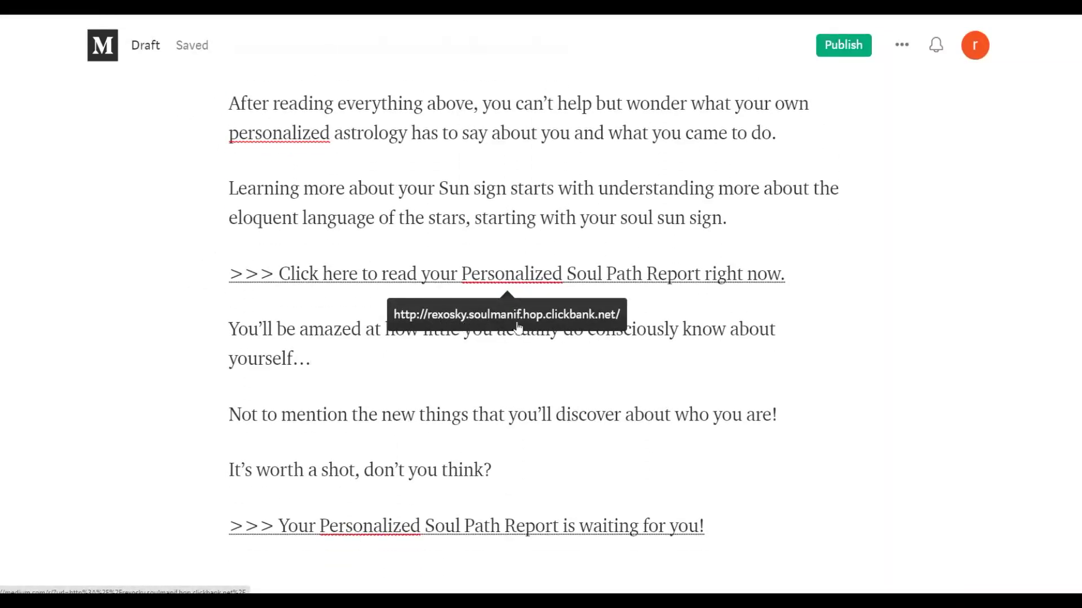
pyautogui.scroll(20, 512, 280)
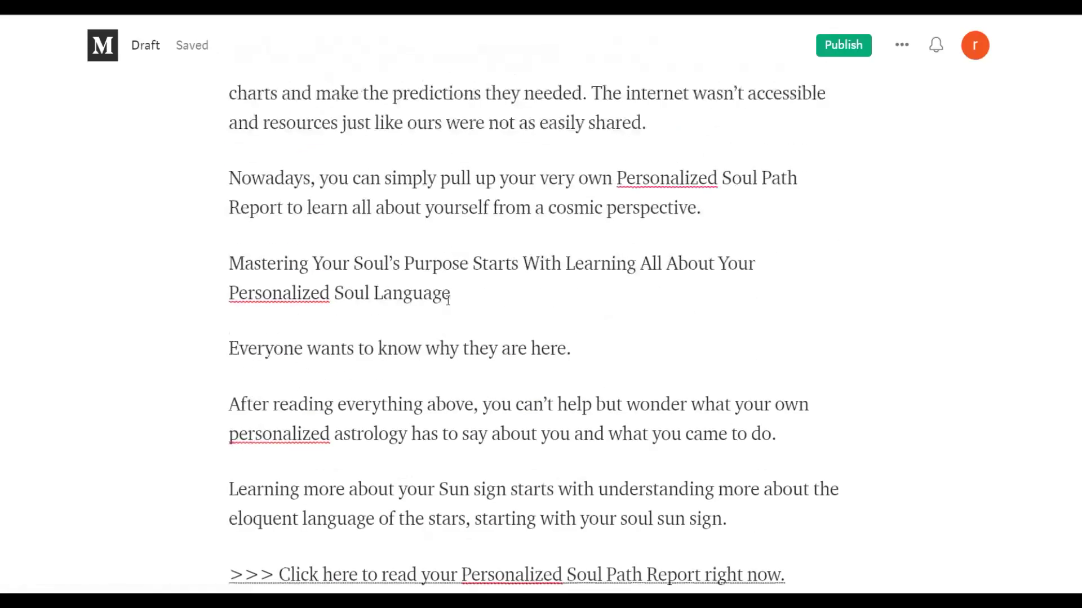
pyautogui.scroll(7, 513, 280)
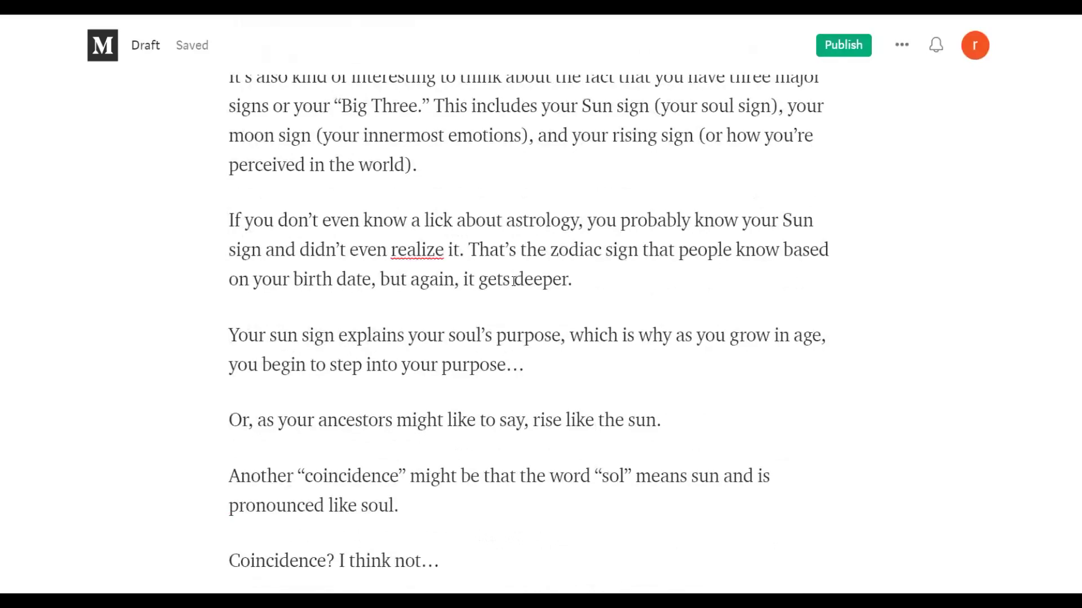
pyautogui.scroll(20, 513, 281)
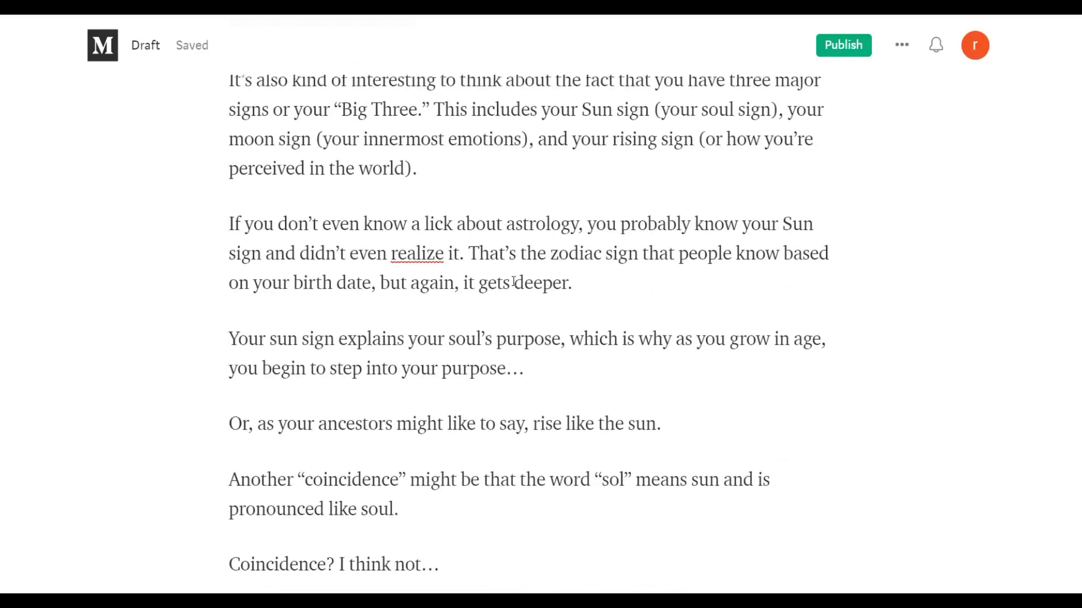
pyautogui.scroll(3, 503, 283)
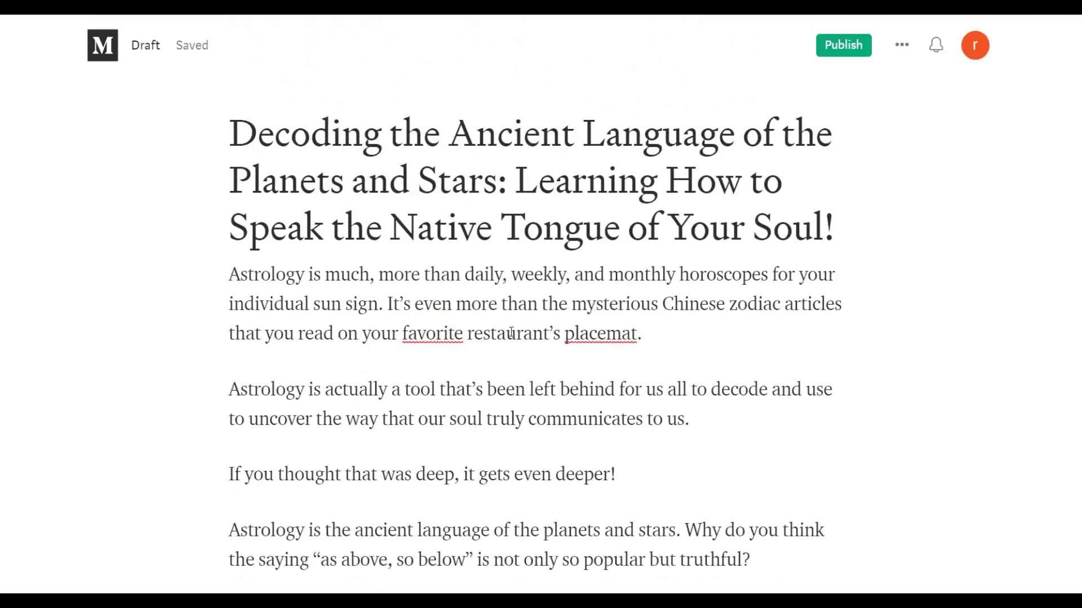
pyautogui.scroll(-20, 493, 337)
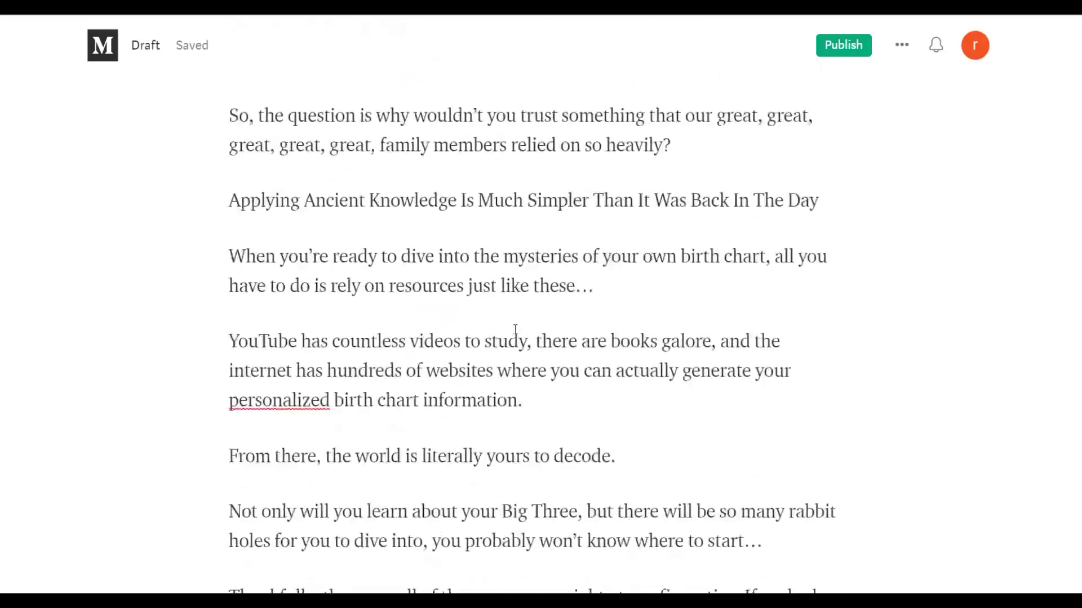
pyautogui.scroll(-15, 513, 327)
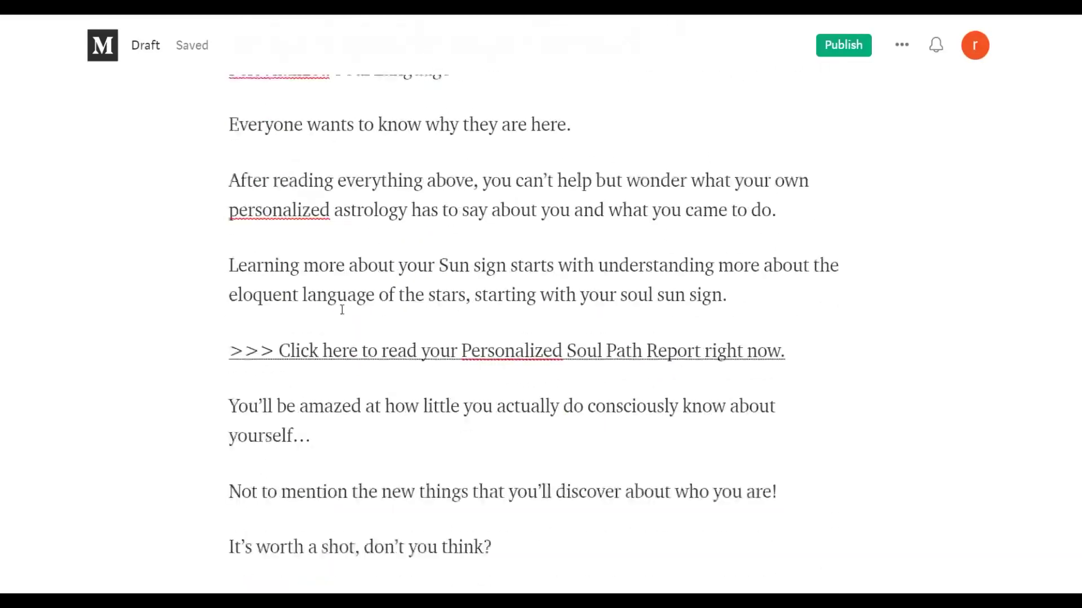
pyautogui.scroll(-2, 342, 309)
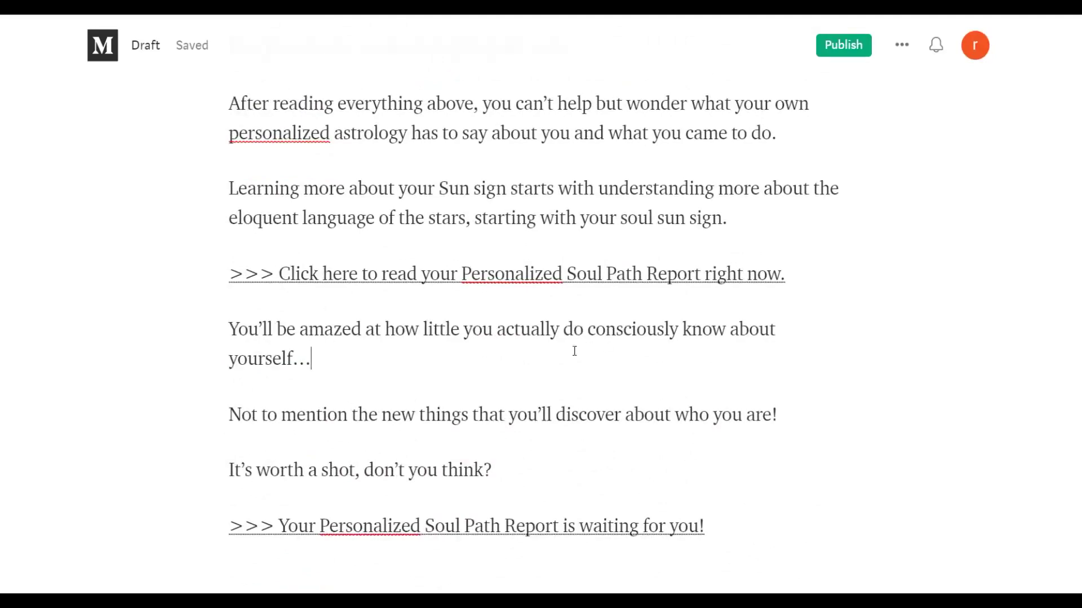
pyautogui.scroll(20, 870, 201)
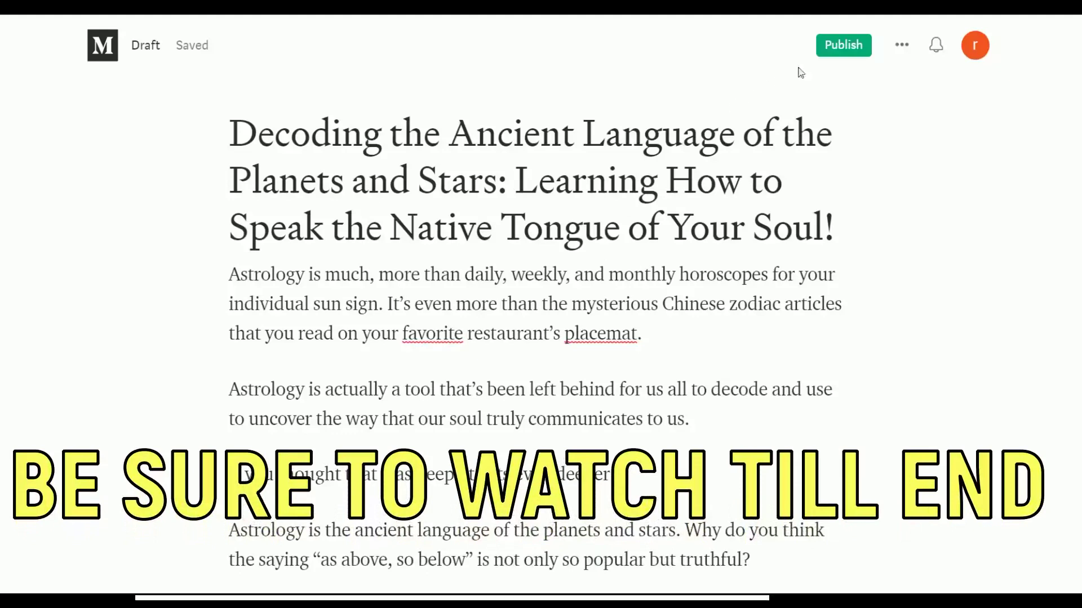
# Open the story's publishing options and add the tags Law Of Attraction, Manifestation, Loa and Law Of Attraction Works
pyautogui.click(839, 45)
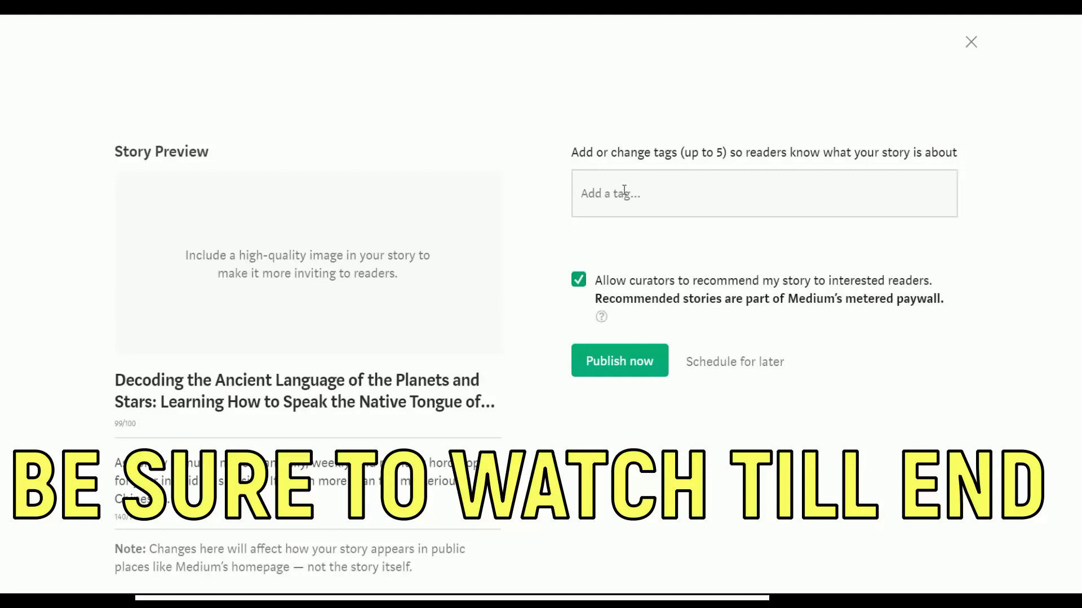
pyautogui.click(624, 191)
pyautogui.write('law of')
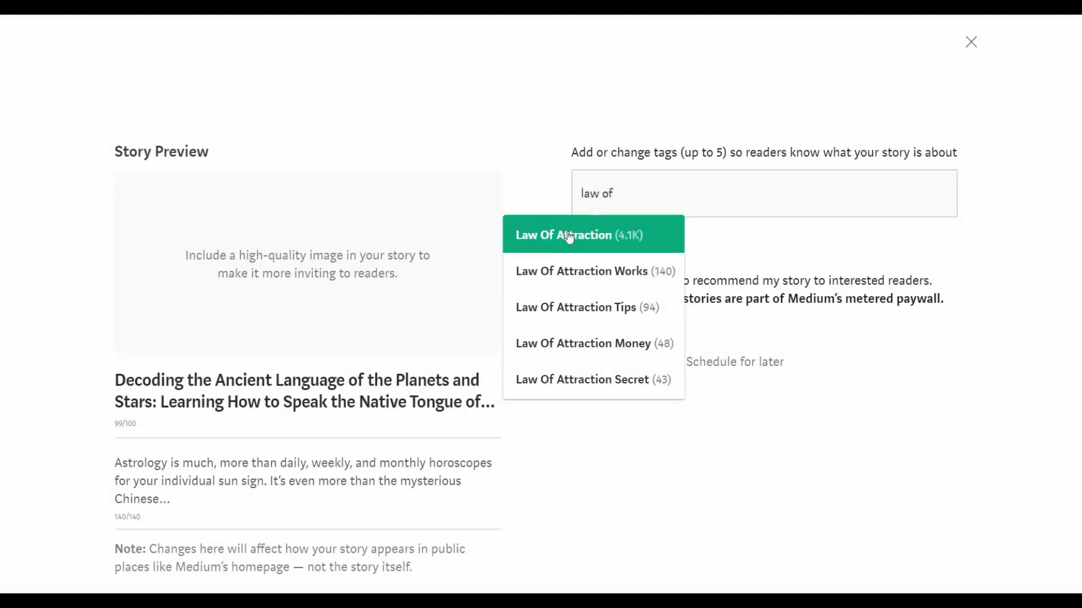
pyautogui.click(557, 235)
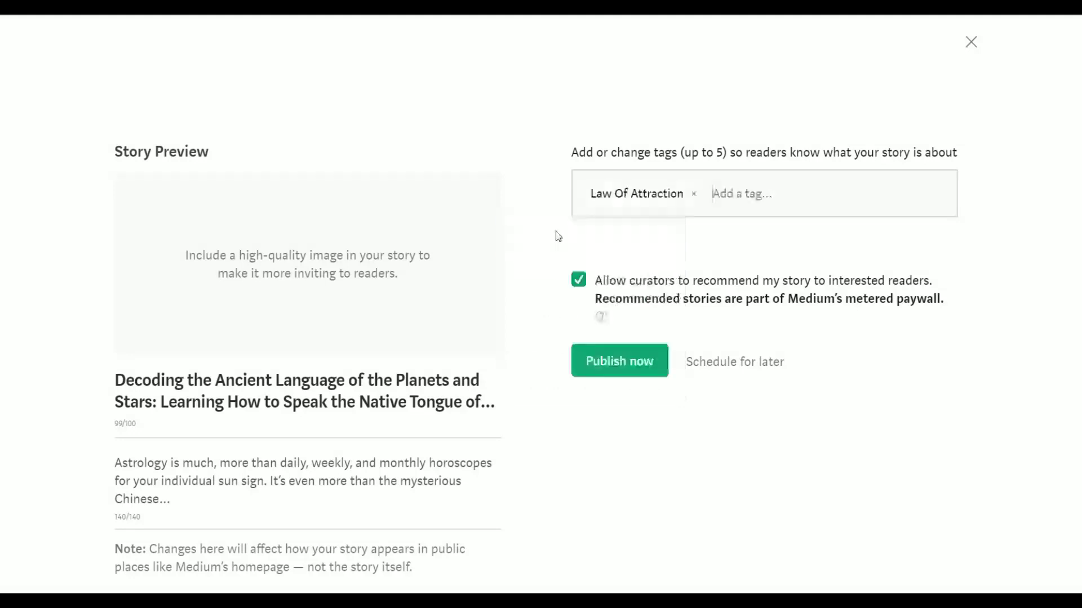
pyautogui.write('manifes')
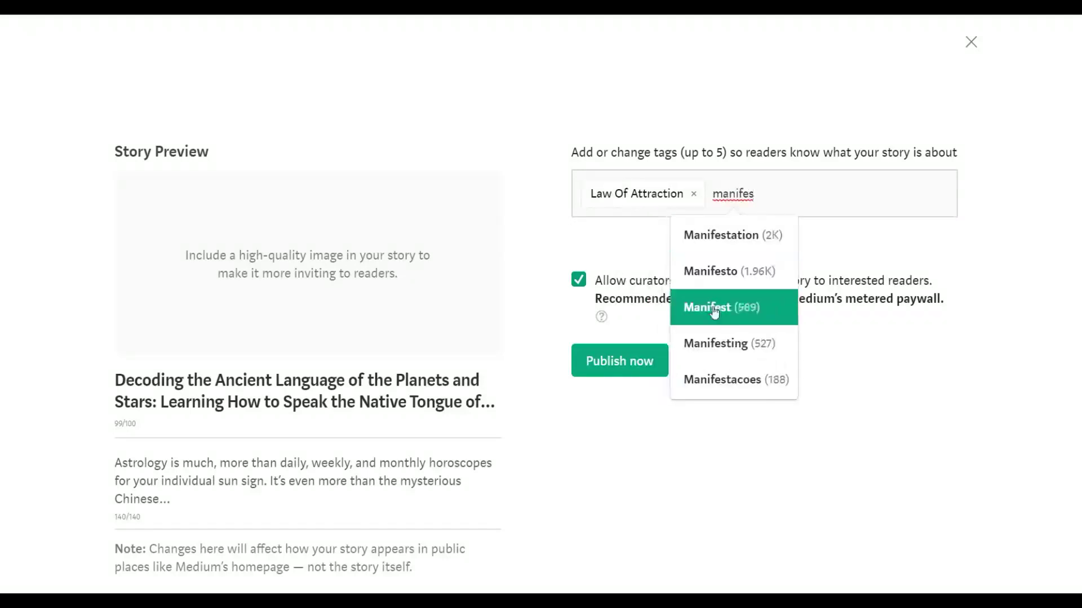
pyautogui.click(741, 242)
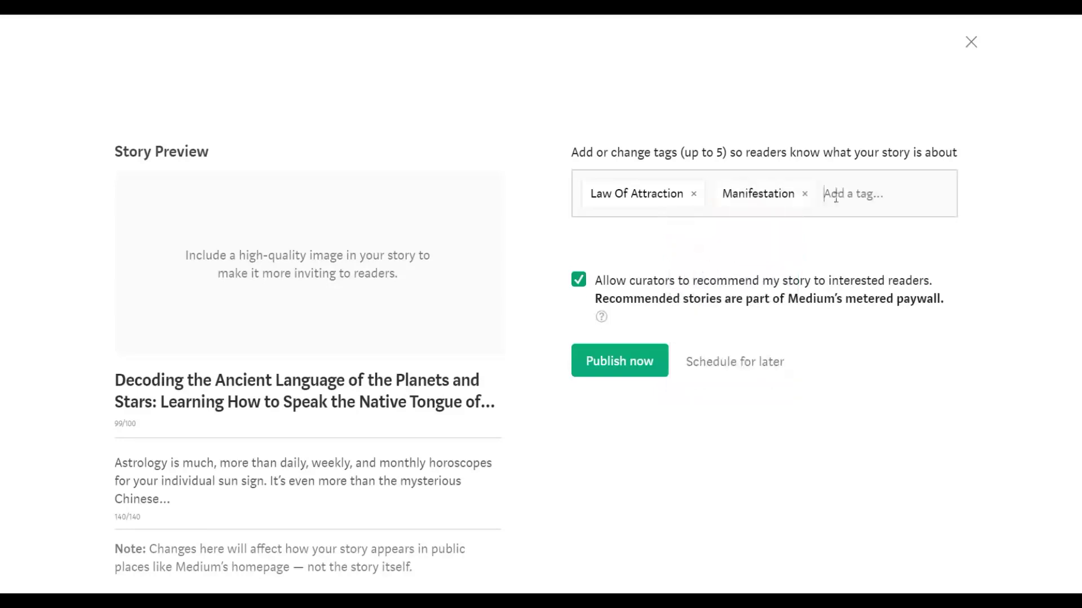
pyautogui.write('loa')
pyautogui.press('Return')
pyautogui.write('law of att')
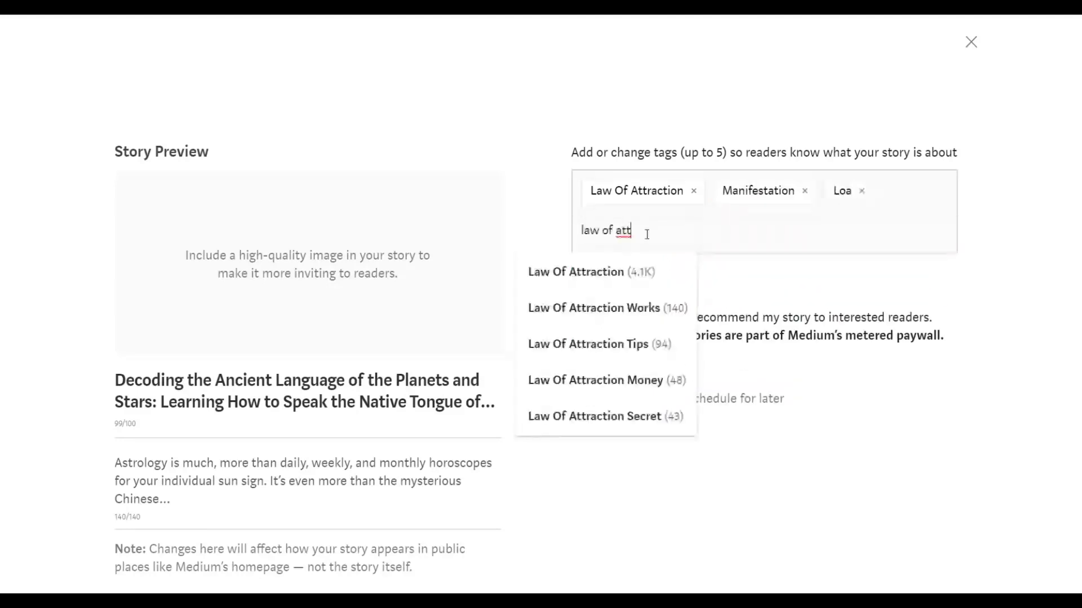
pyautogui.click(557, 319)
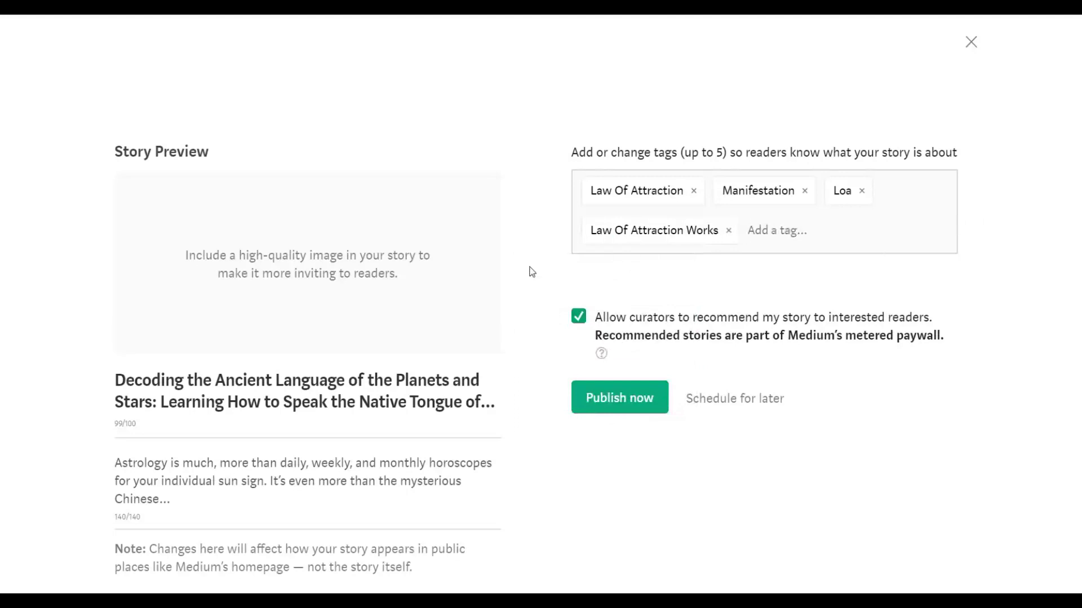
# Publish the story immediately with curator recommendations allowed, and dismiss the sharing dialog
pyautogui.scroll(-2, 532, 272)
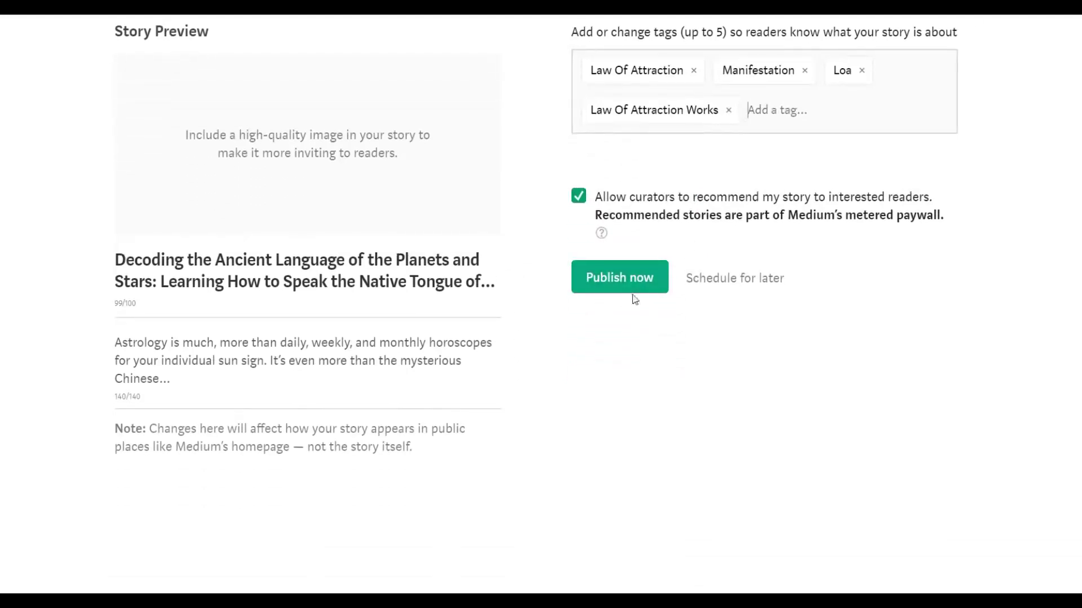
pyautogui.scroll(2, 573, 305)
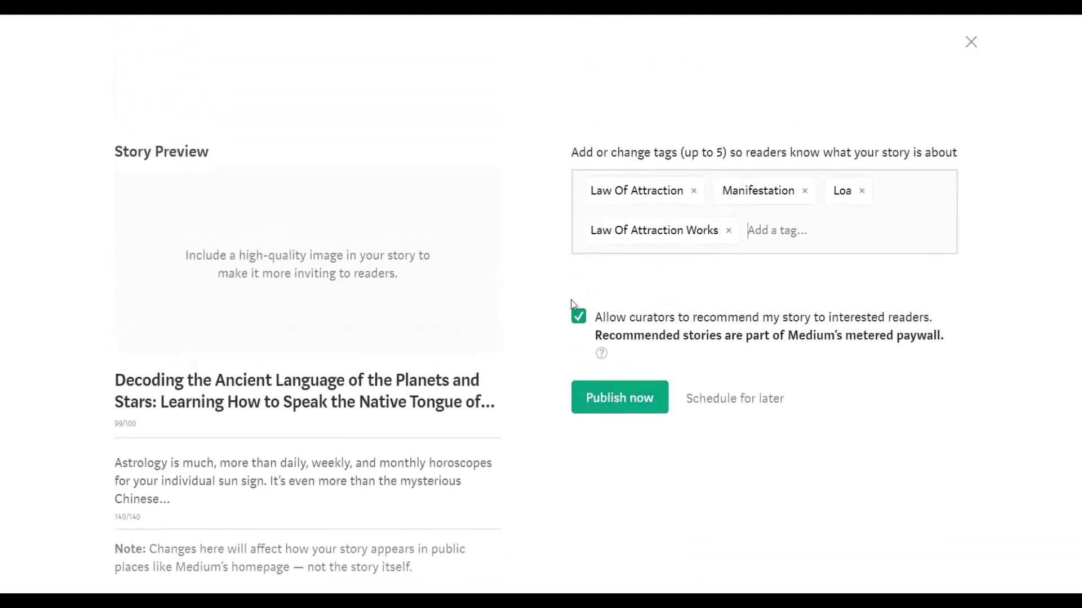
pyautogui.click(618, 396)
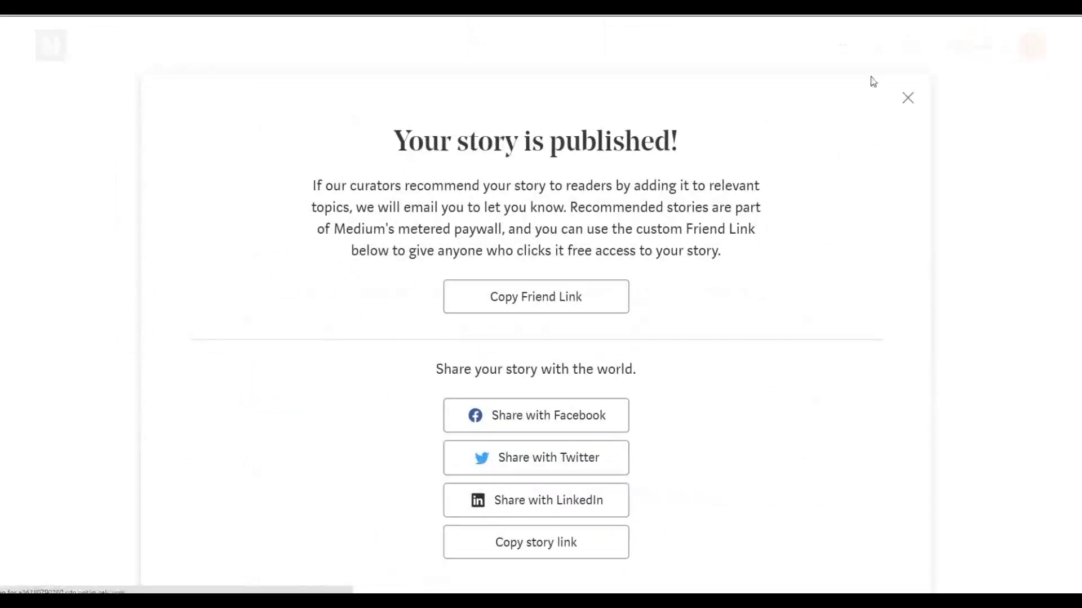
pyautogui.click(917, 106)
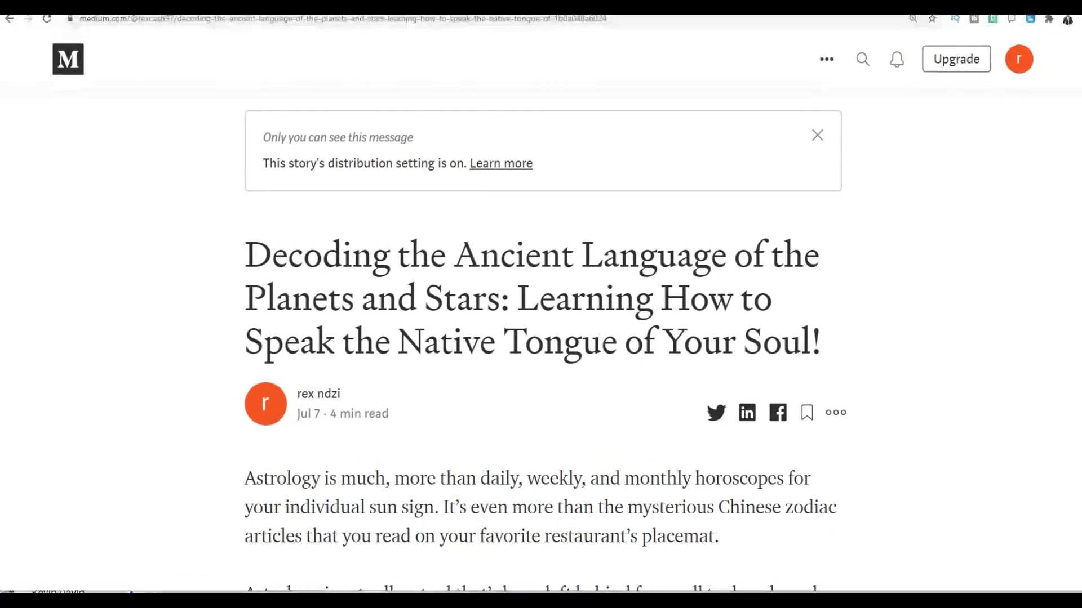
# Copy the published story's web address and open it in a new incognito window
pyautogui.click(315, 27)
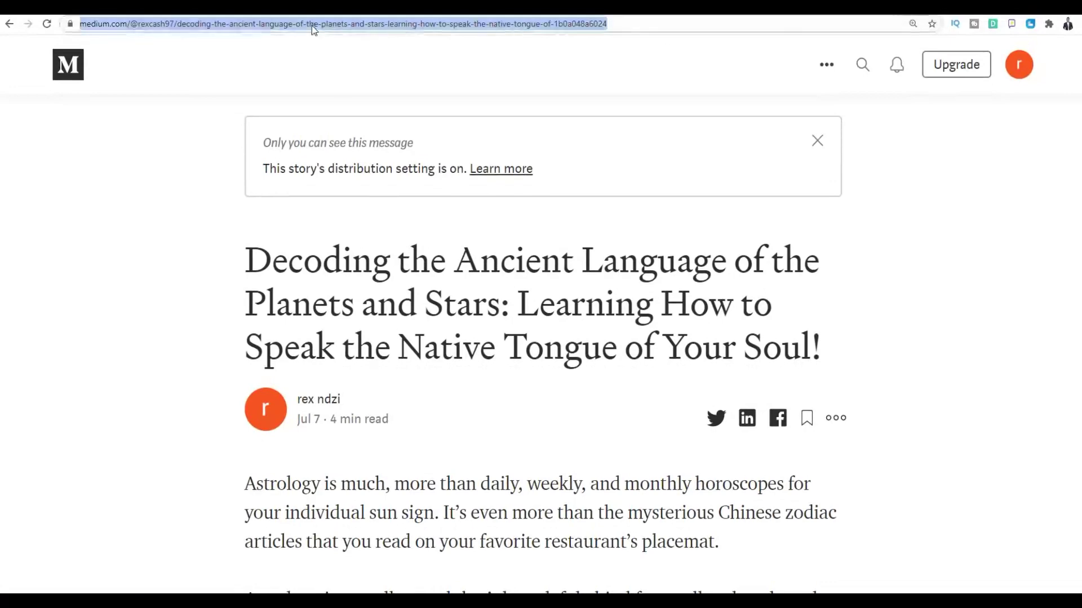
pyautogui.rightClick(315, 27)
pyautogui.click(333, 90)
pyautogui.click(1076, 25)
pyautogui.click(986, 69)
pyautogui.rightClick(341, 30)
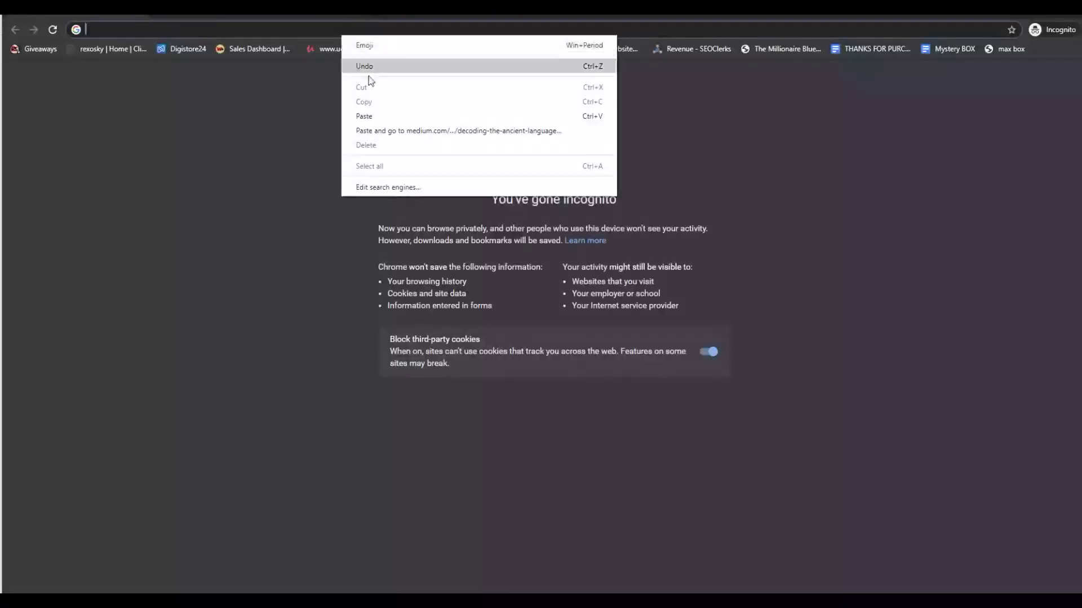
pyautogui.click(377, 132)
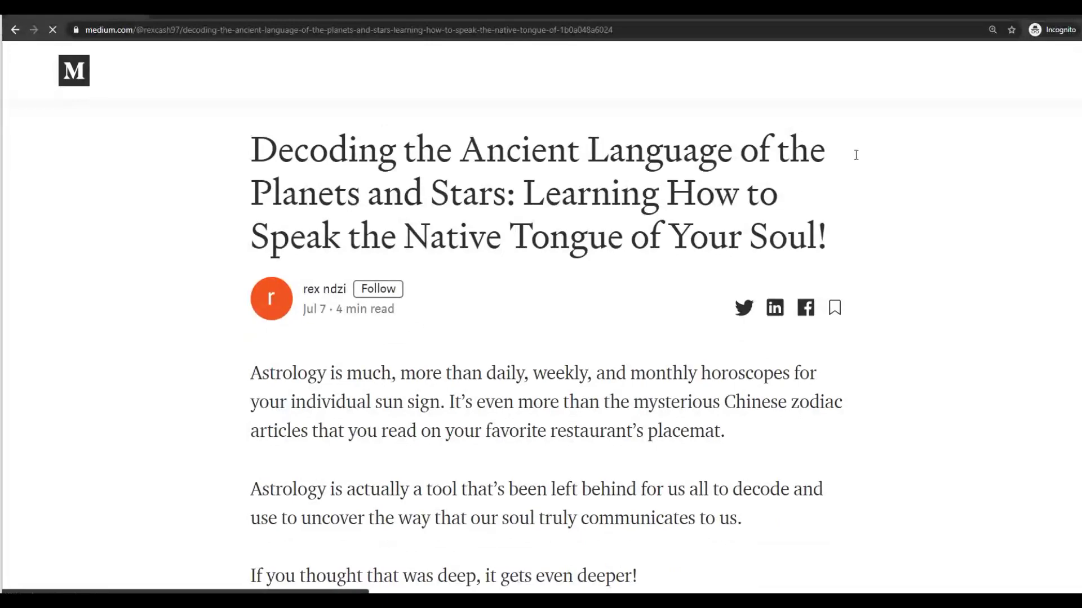
# Read the public story down to its tags and test the link for reading the Personalized Soul Path Report
pyautogui.scroll(-10, 935, 158)
pyautogui.scroll(-20, 935, 152)
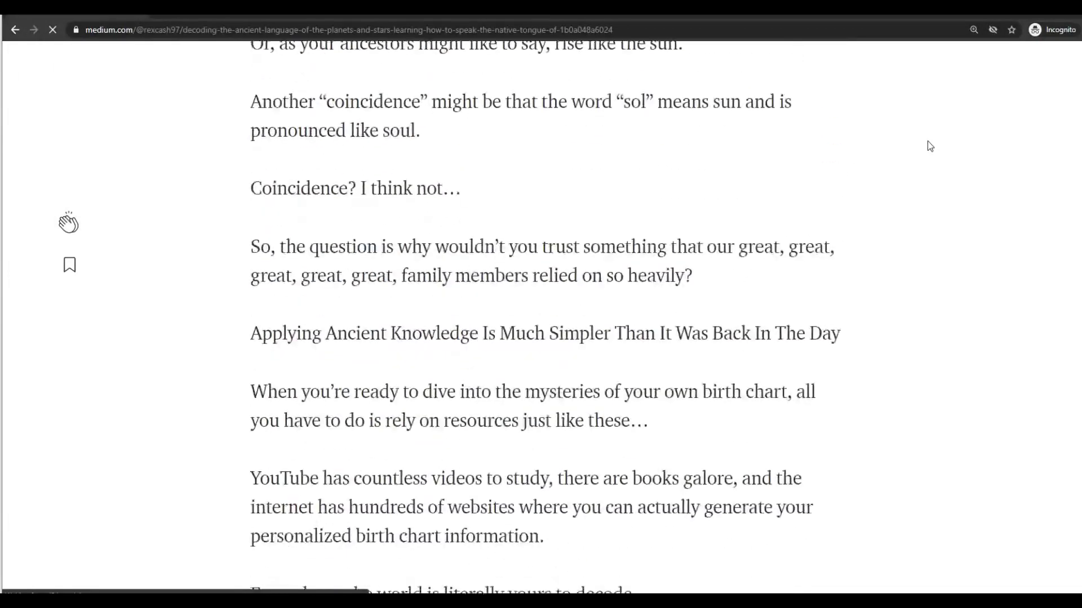
pyautogui.scroll(-10, 927, 144)
pyautogui.scroll(-16, 514, 214)
pyautogui.scroll(-3, 524, 182)
pyautogui.scroll(3, 520, 176)
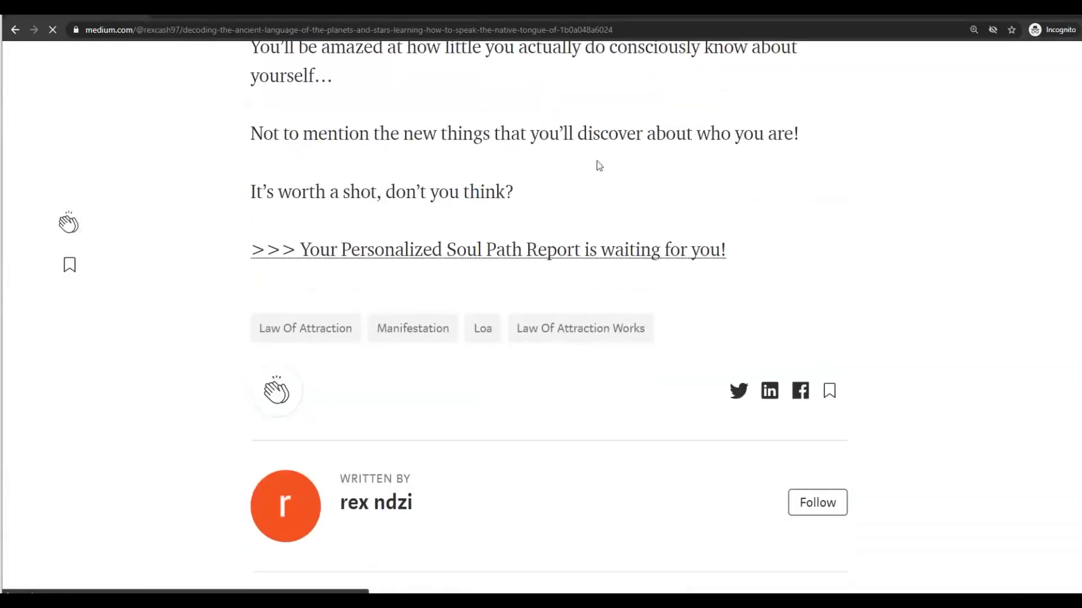
pyautogui.scroll(3, 498, 169)
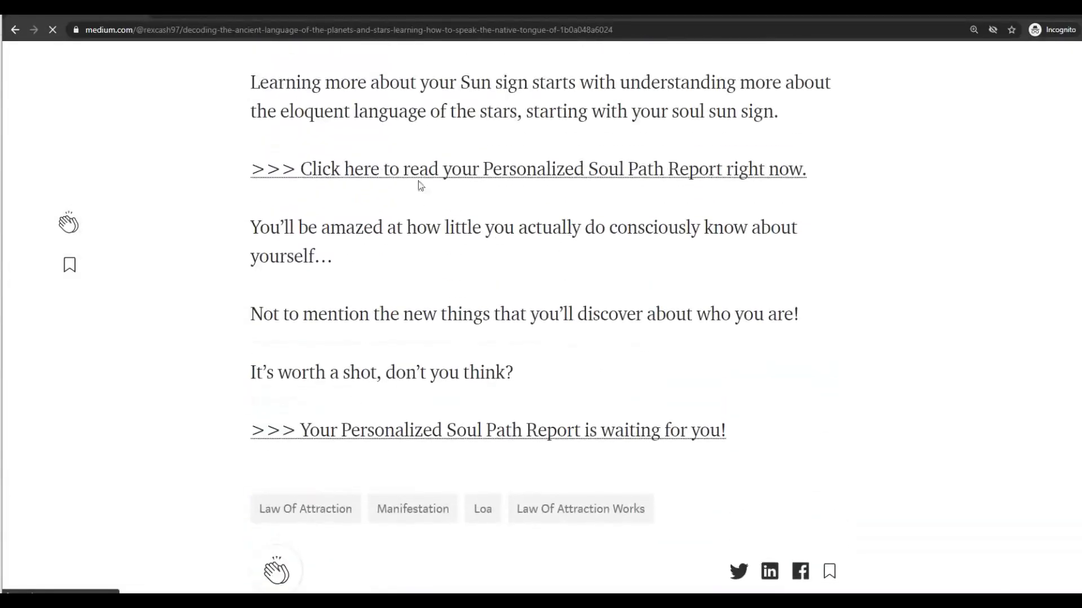
pyautogui.click(419, 170)
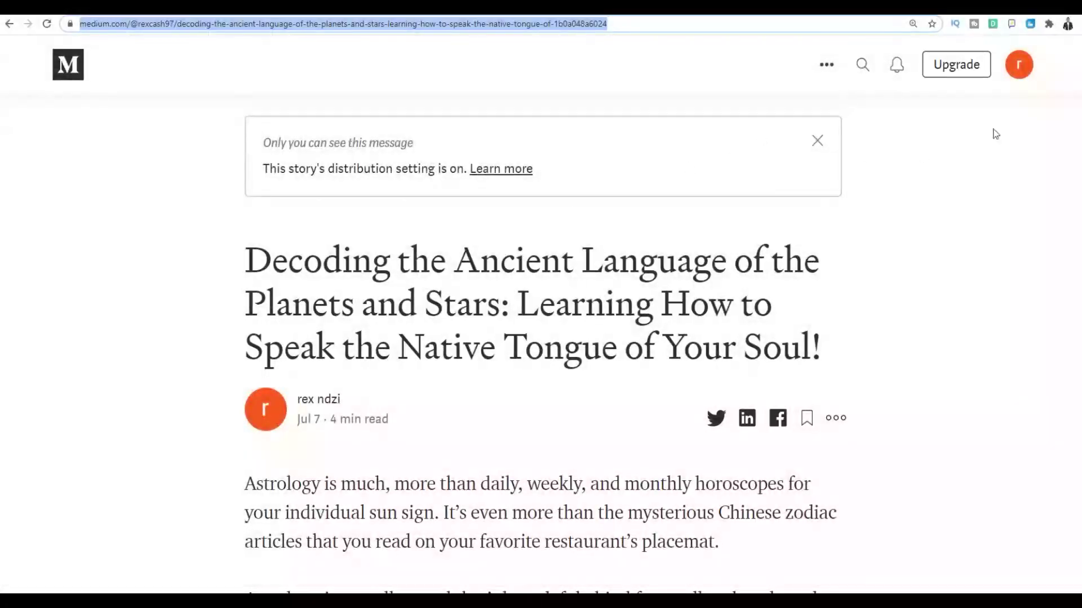
# Return to the signed-in Medium account and start another new story
pyautogui.click(1020, 67)
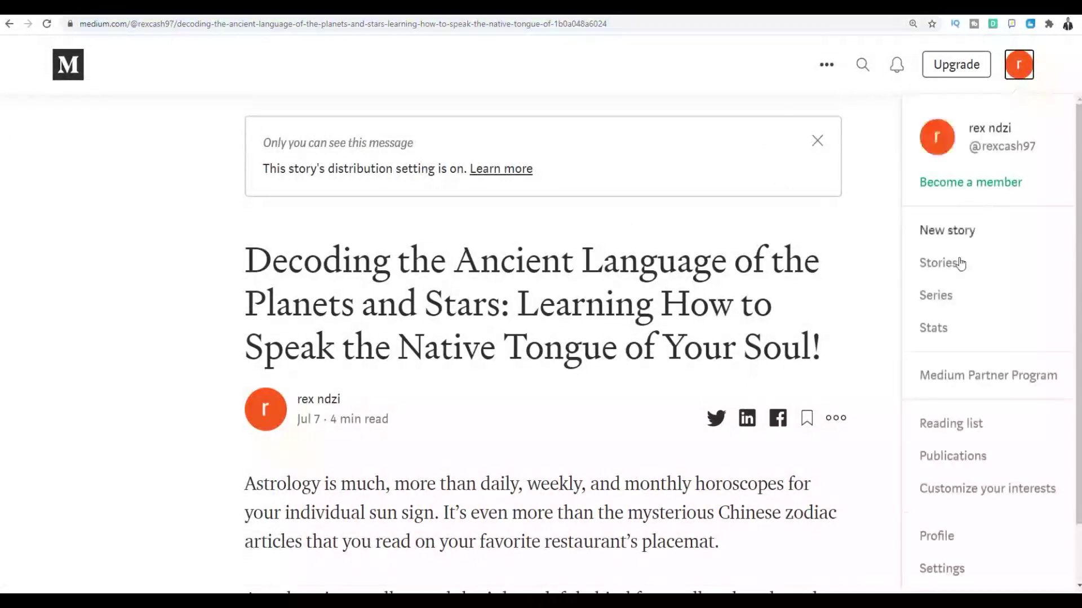
pyautogui.click(956, 231)
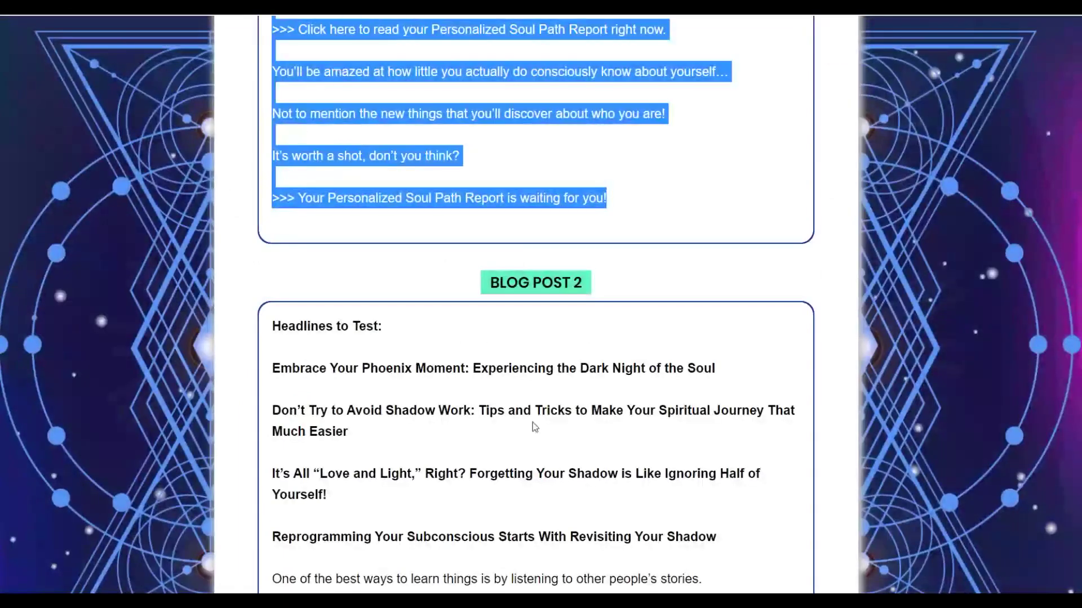
# Switch to the affiliate page and examine the headlines and body text of Blog Posts 2 and 3, then return to Medium
pyautogui.scroll(-4, 535, 427)
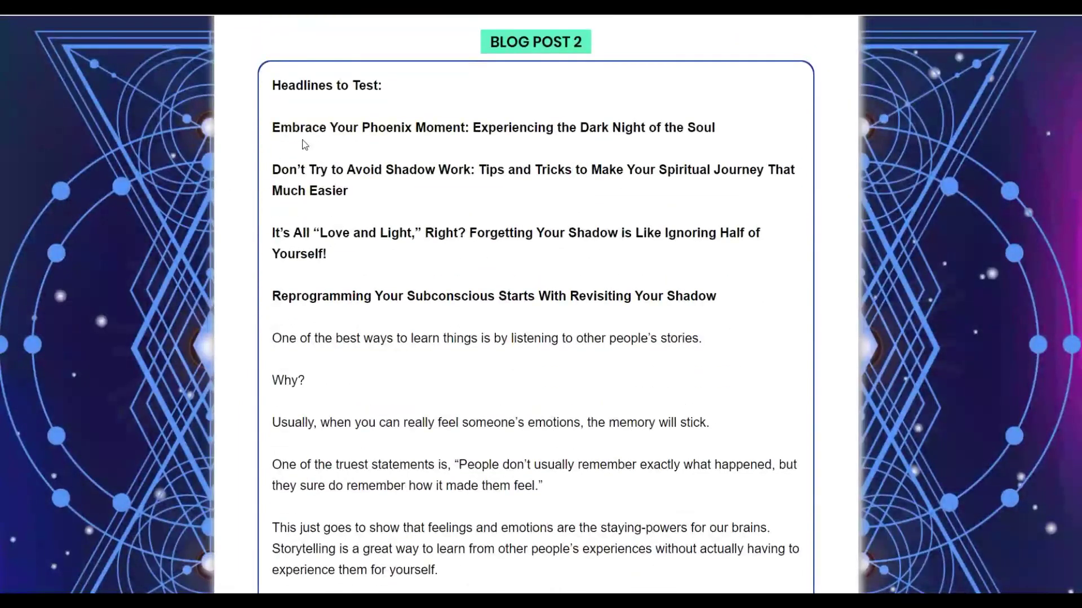
pyautogui.scroll(-20, 304, 145)
pyautogui.scroll(-20, 451, 259)
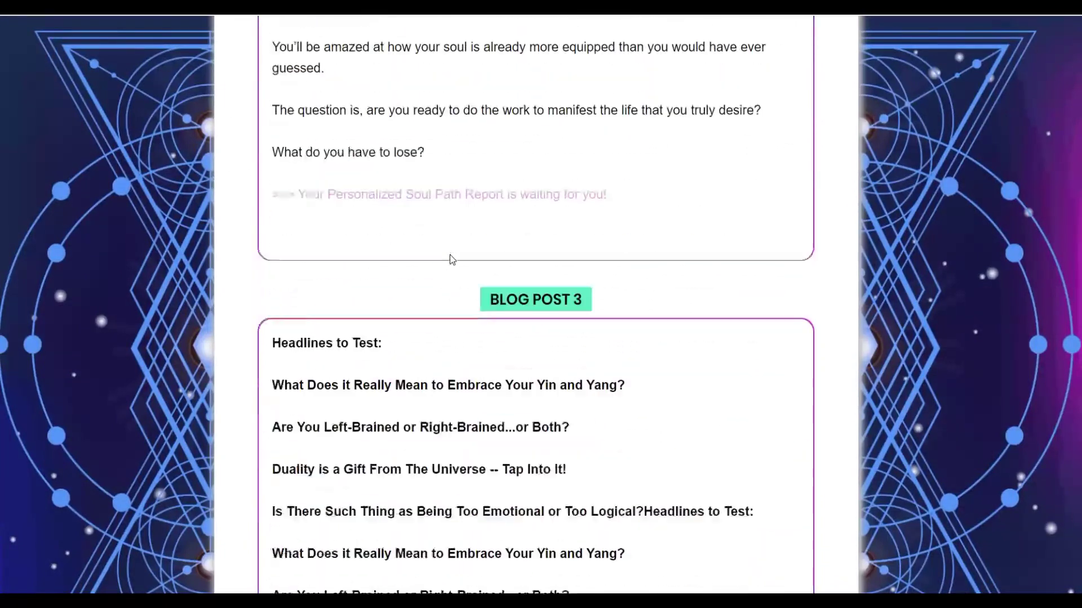
pyautogui.scroll(-5, 451, 259)
pyautogui.scroll(-20, 535, 304)
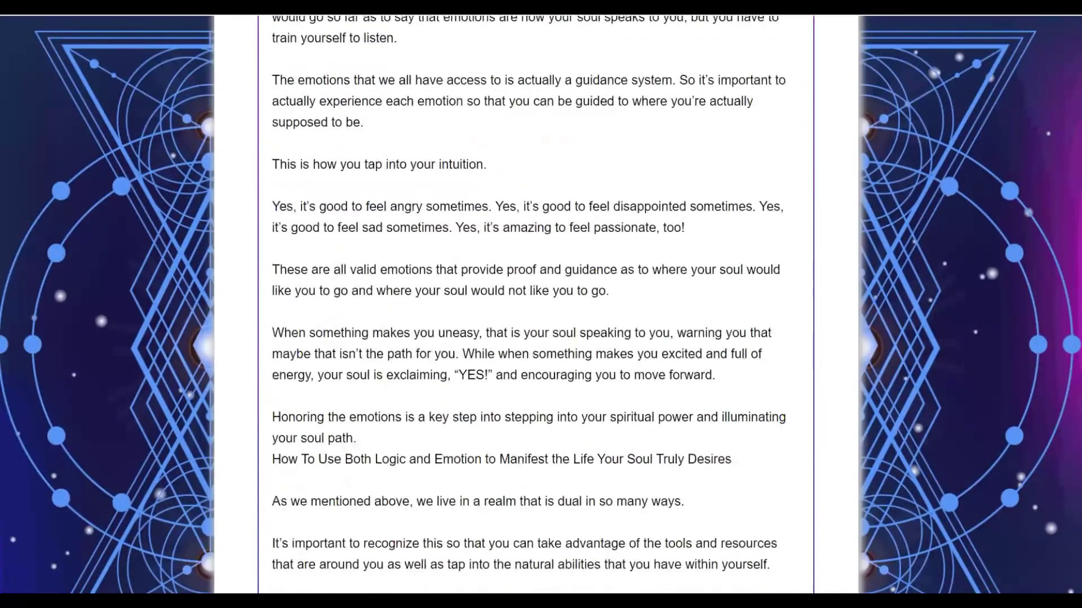
pyautogui.scroll(20, 535, 304)
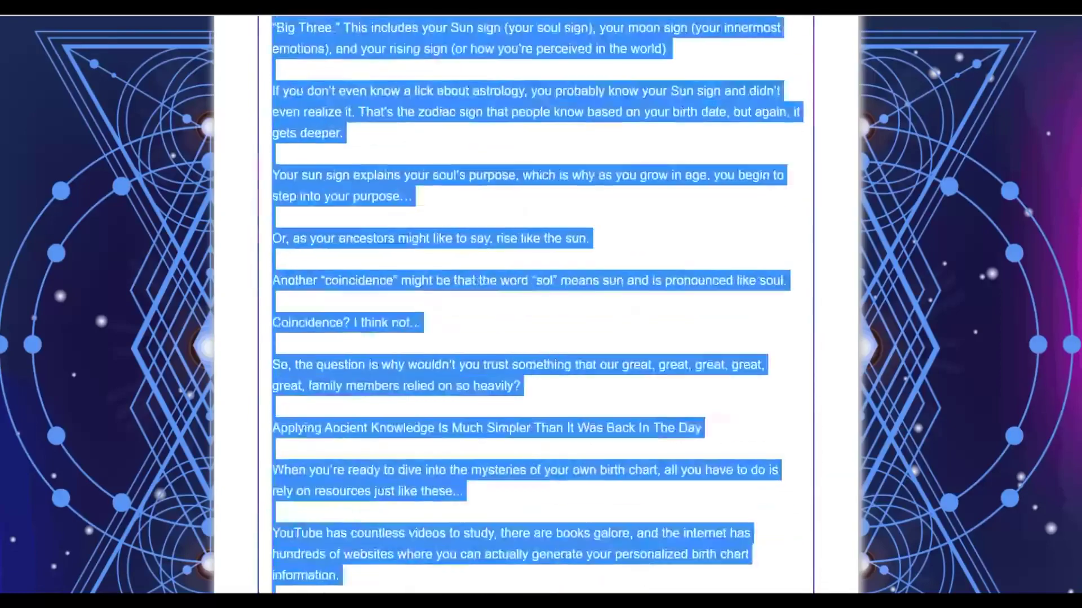
pyautogui.scroll(4, 502, 264)
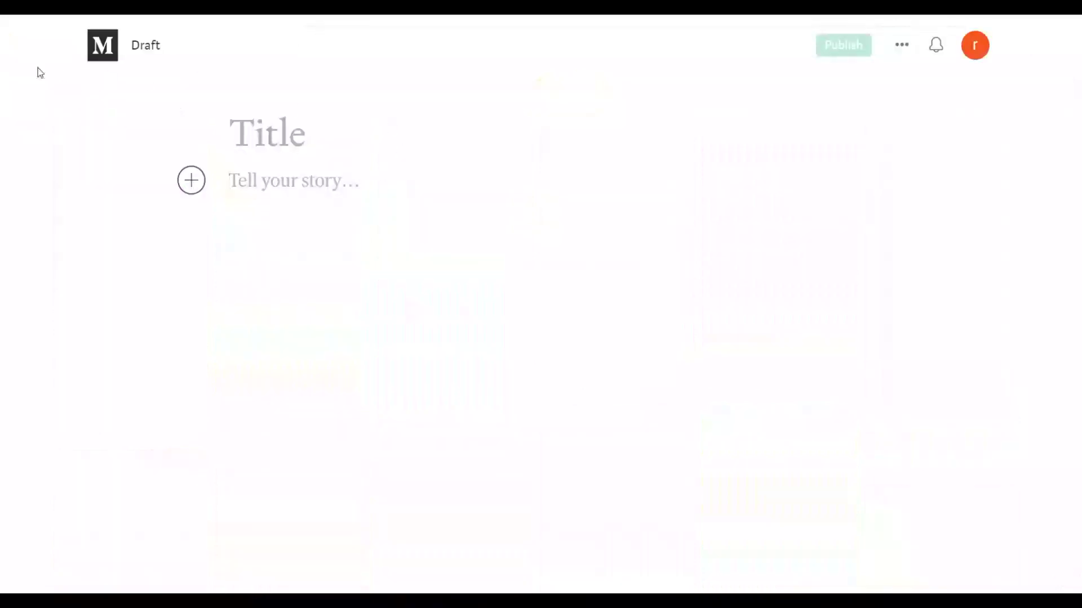
pyautogui.rightClick(40, 72)
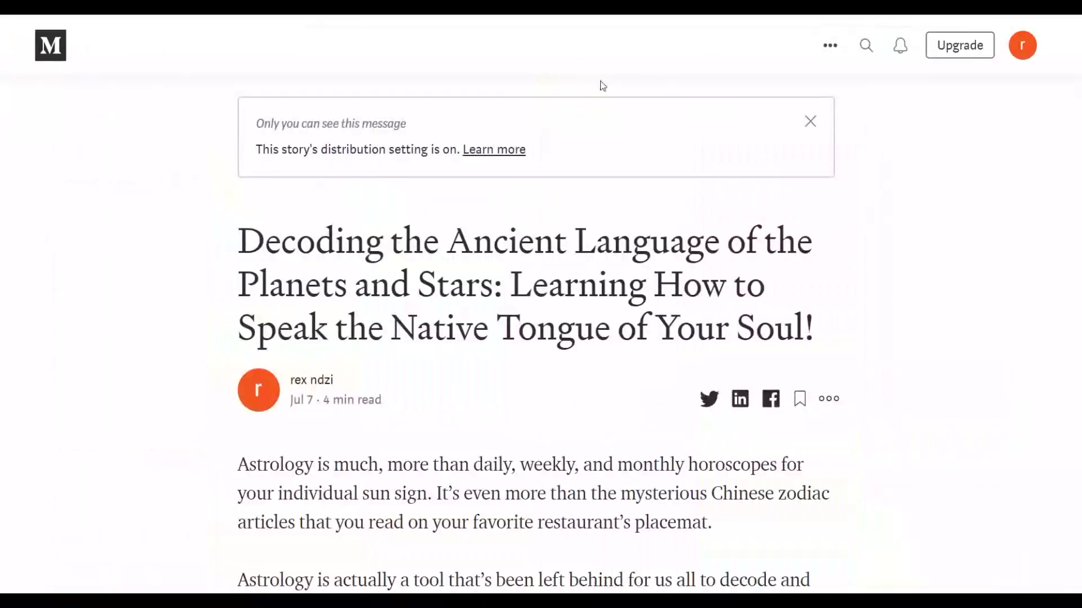
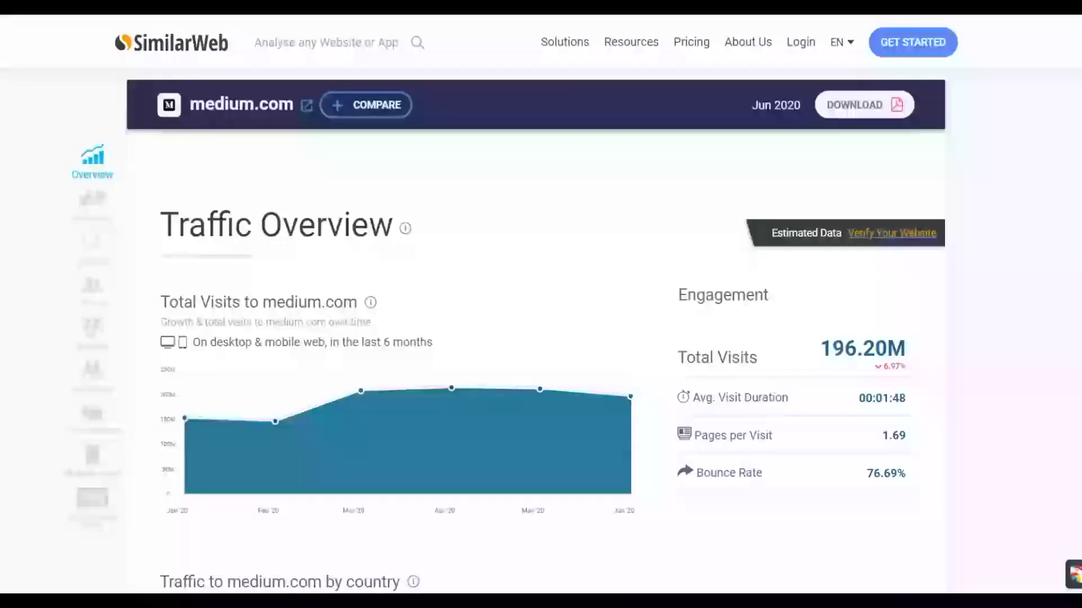
# Look up pinterest.com on SimilarWeb and browse the "online money" pins on Pinterest
pyautogui.click(317, 41)
pyautogui.write('pin')
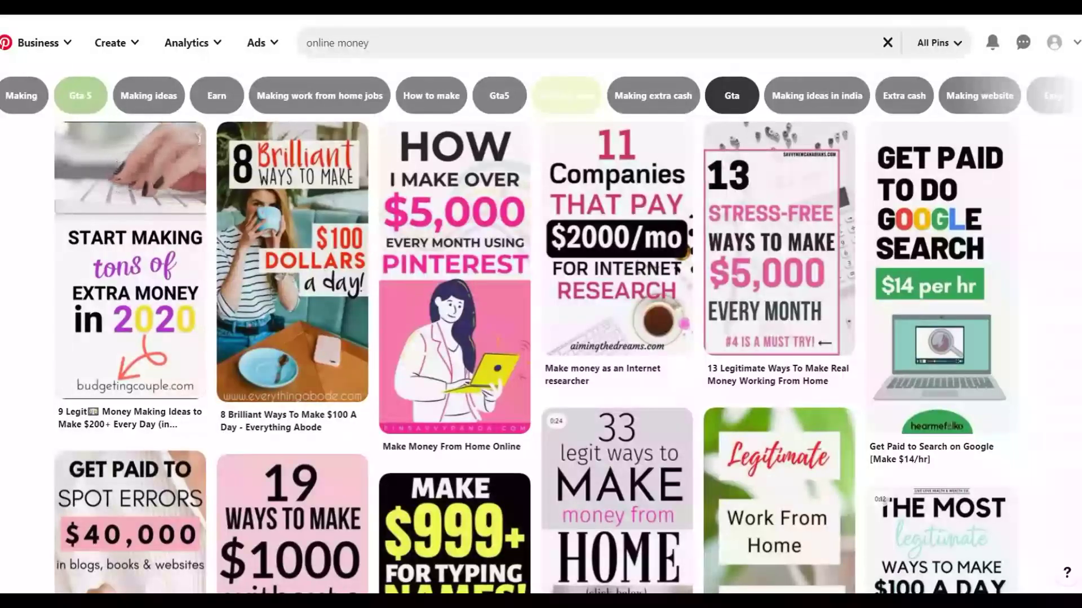
pyautogui.scroll(-6, 761, 360)
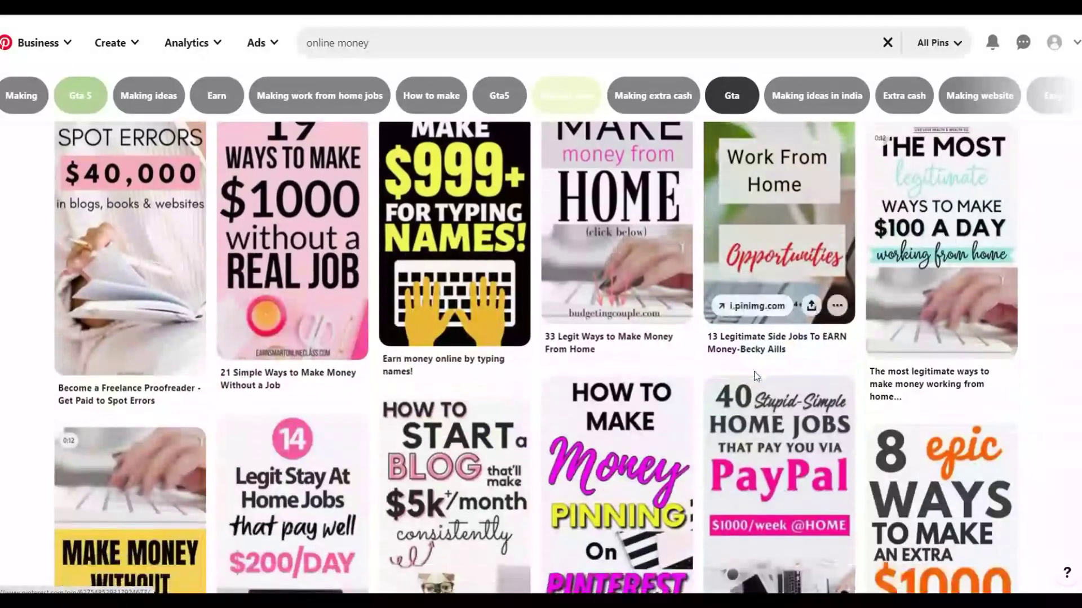
pyautogui.scroll(-4, 620, 360)
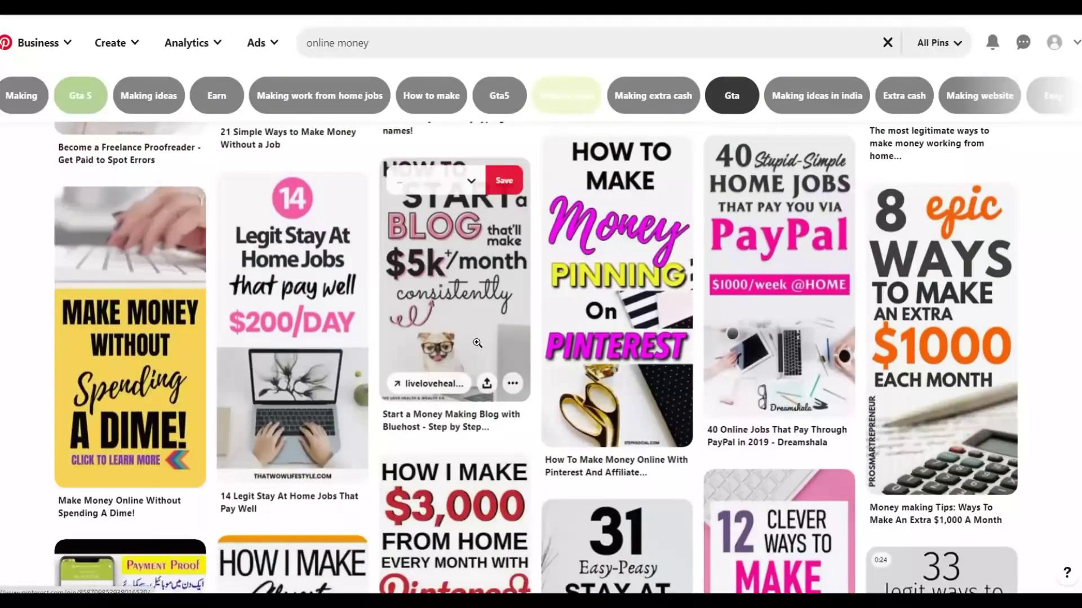
pyautogui.scroll(7, 477, 342)
pyautogui.scroll(3, 477, 342)
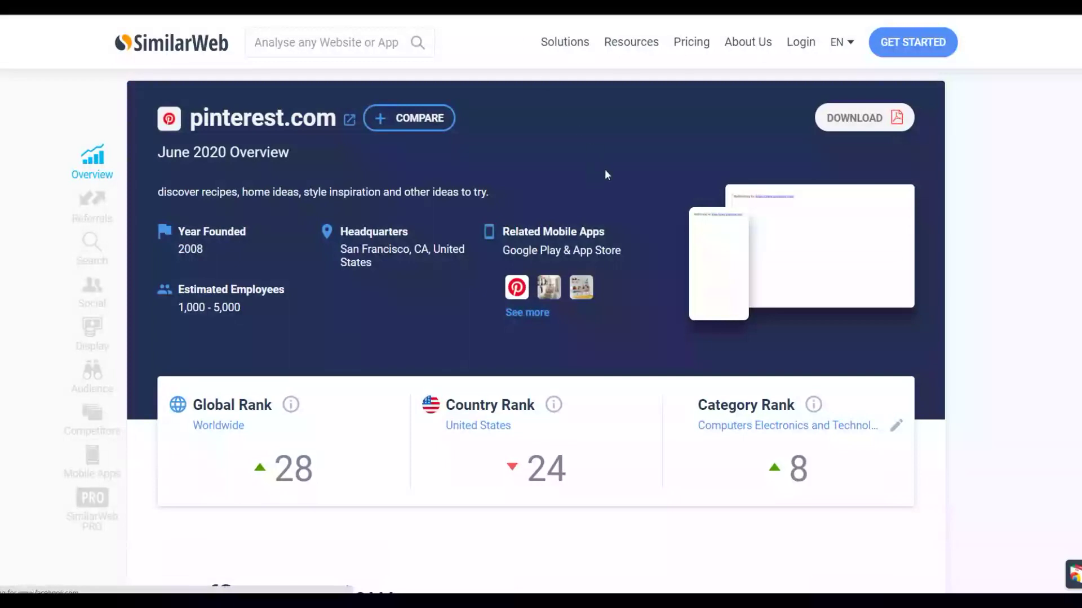
# Examine pinterest.com's total visits, engagement figures and traffic by country on SimilarWeb
pyautogui.scroll(-8, 604, 171)
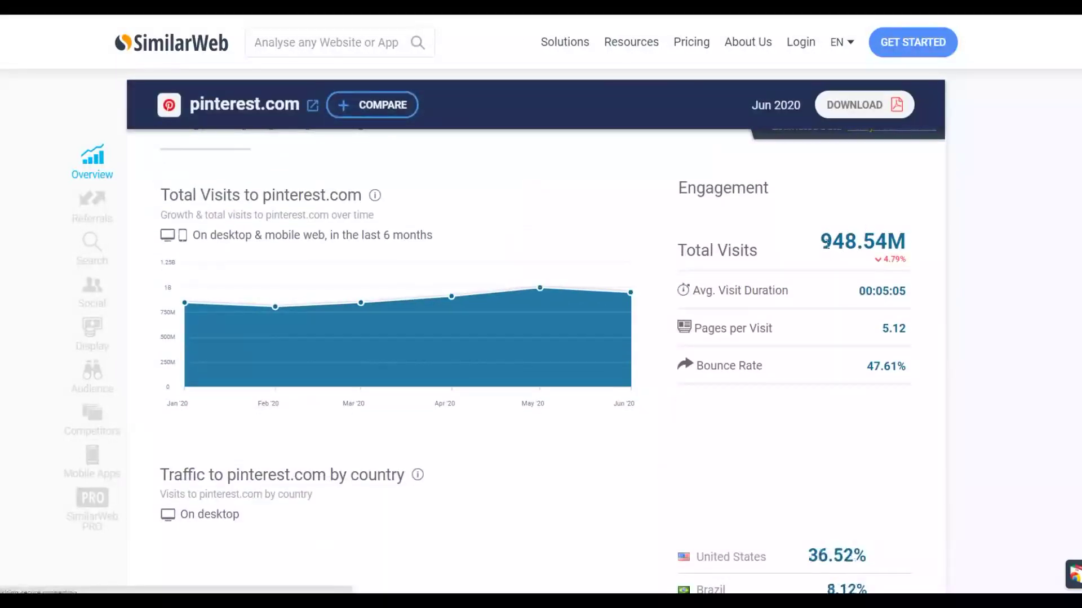
pyautogui.scroll(-3, 814, 239)
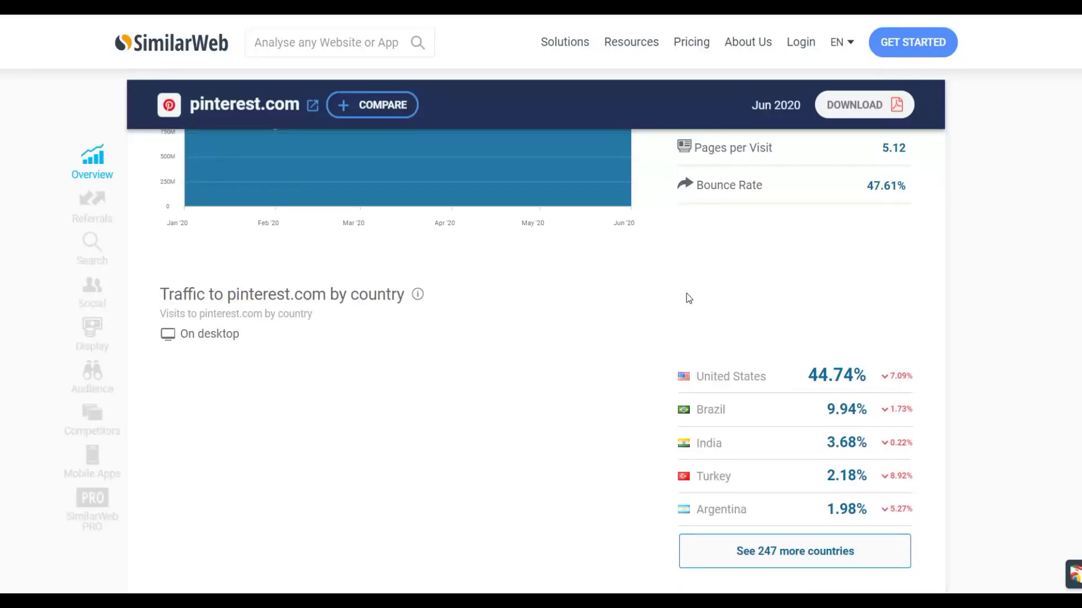
pyautogui.scroll(10, 686, 293)
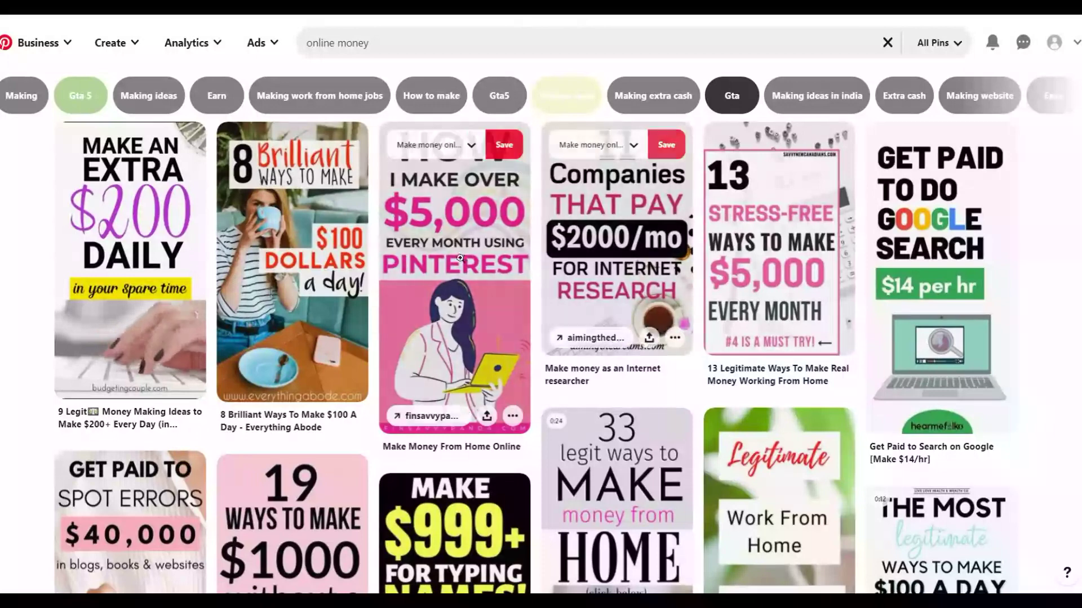
# Switch back to Pinterest and look over the first "online money" pins as promotion examples
pyautogui.scroll(-1, 578, 297)
pyautogui.scroll(-2, 578, 298)
pyautogui.scroll(3, 578, 298)
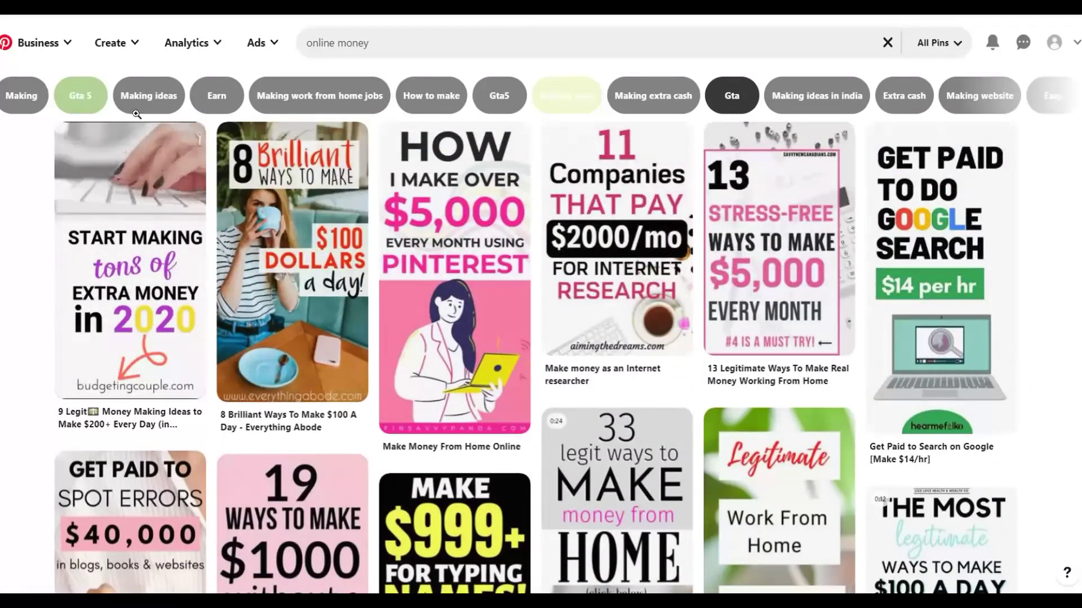
# Open the "9 Legit Money Making Ideas" pin, play its video, examine its description and engagement, and return to the "online money" results
pyautogui.moveTo(120, 239)
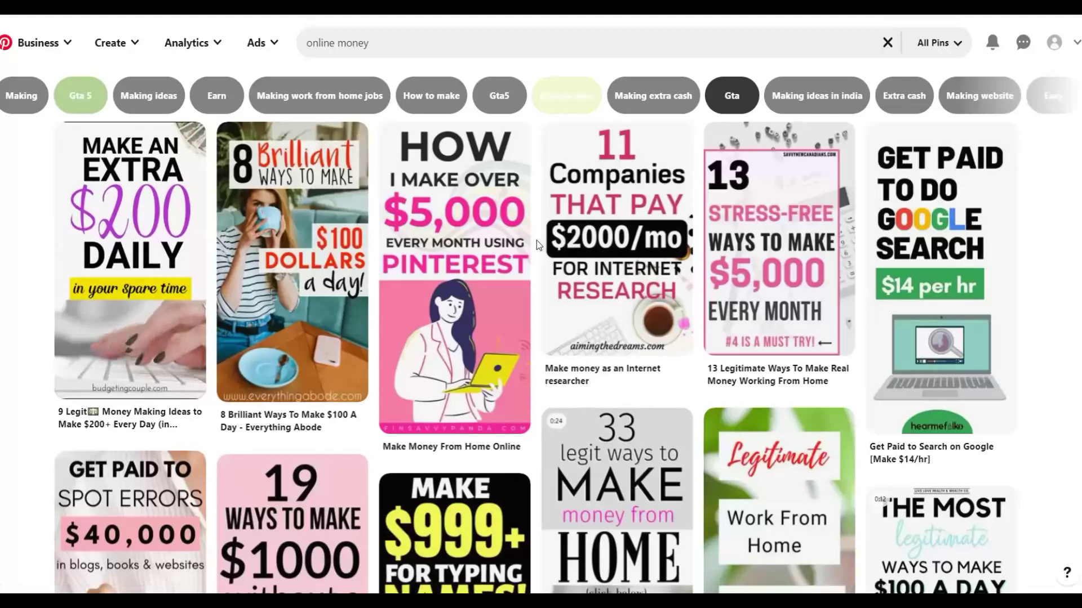
pyautogui.click(160, 291)
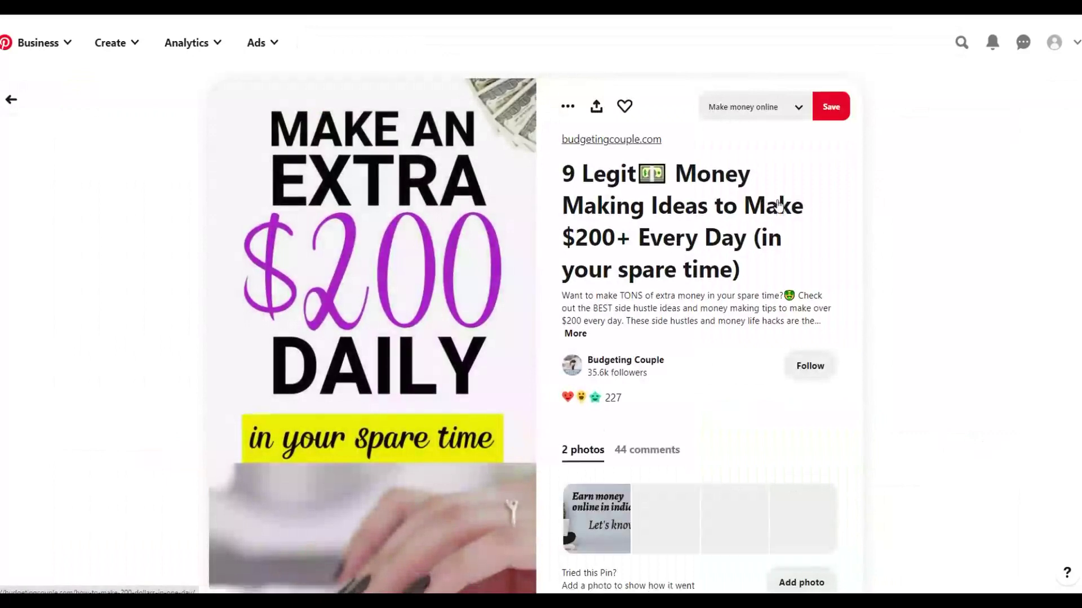
pyautogui.scroll(-5, 778, 204)
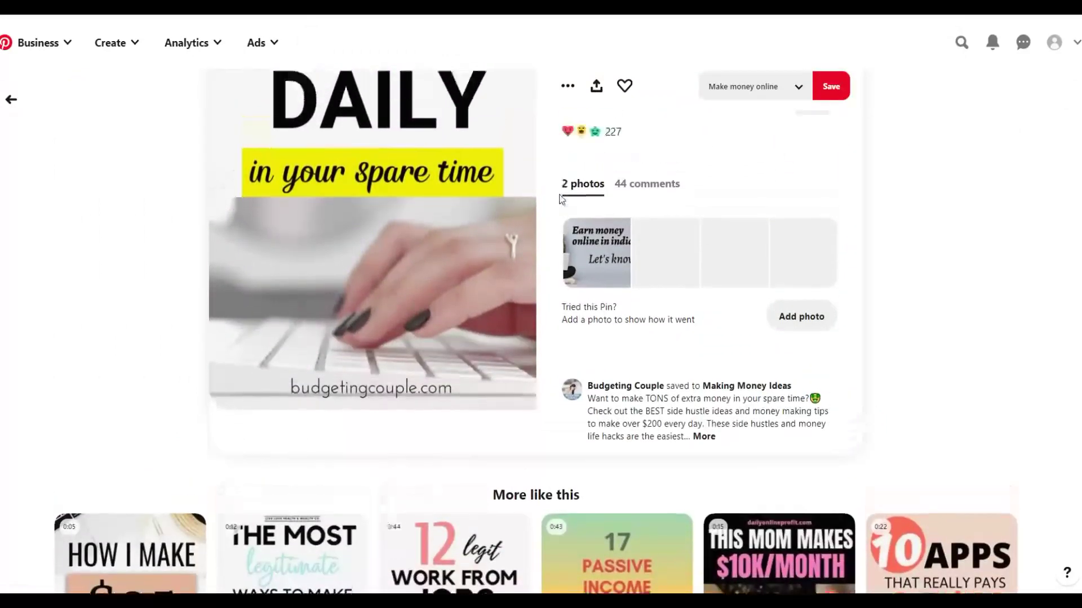
pyautogui.scroll(3, 243, 338)
pyautogui.scroll(-2, 244, 338)
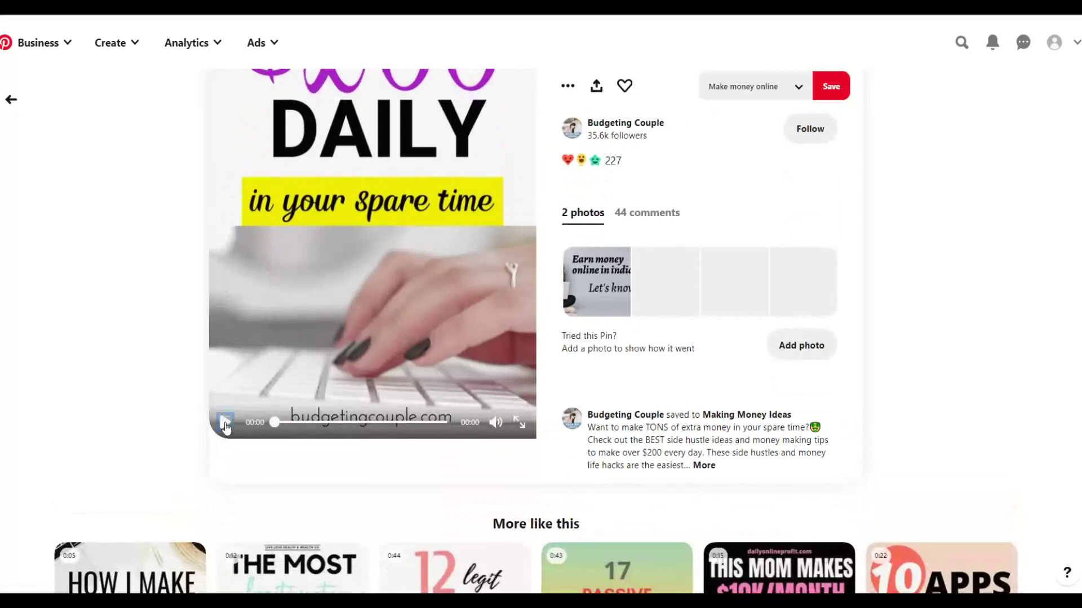
pyautogui.click(225, 422)
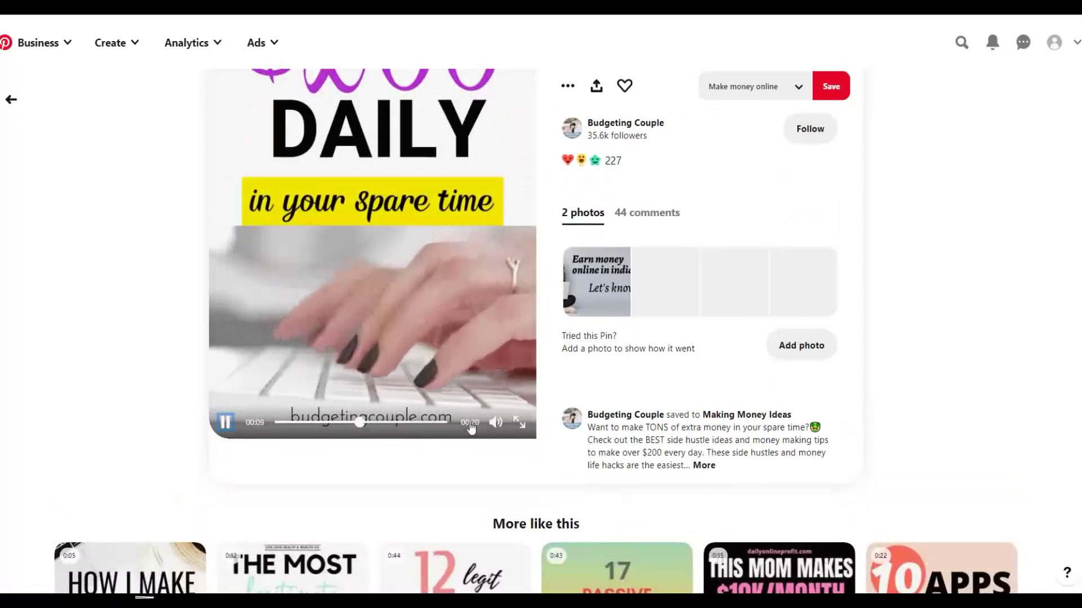
pyautogui.scroll(2, 358, 305)
pyautogui.scroll(2, 358, 305)
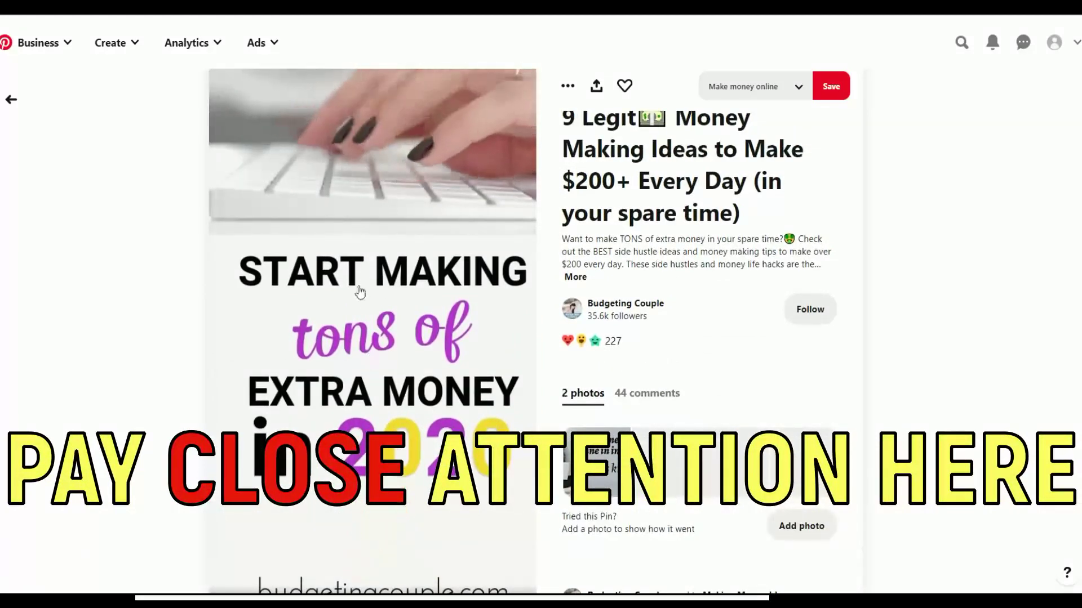
pyautogui.scroll(-2, 700, 281)
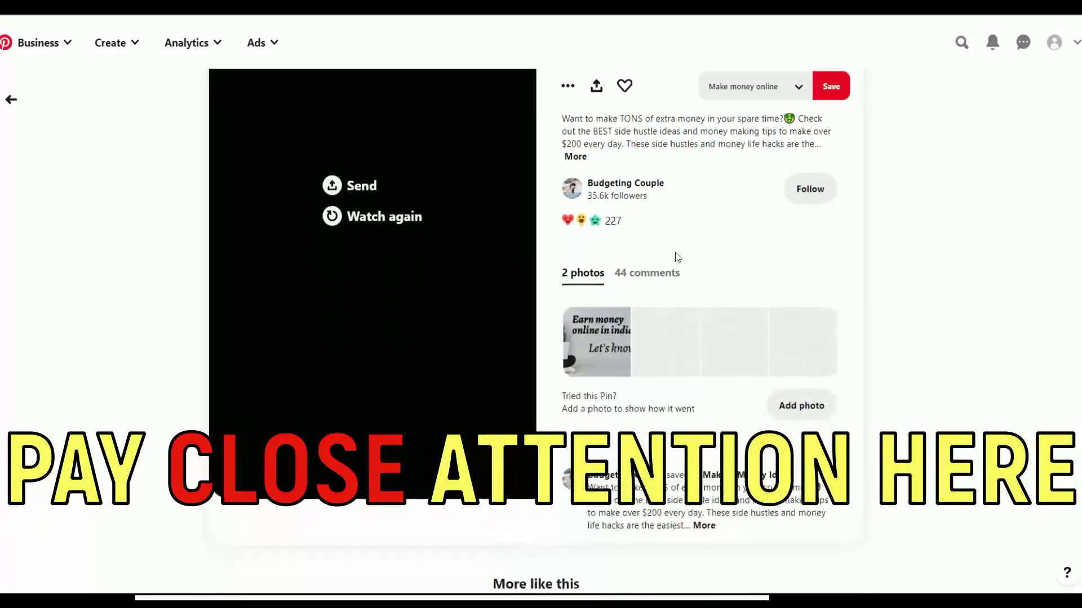
pyautogui.scroll(3, 406, 252)
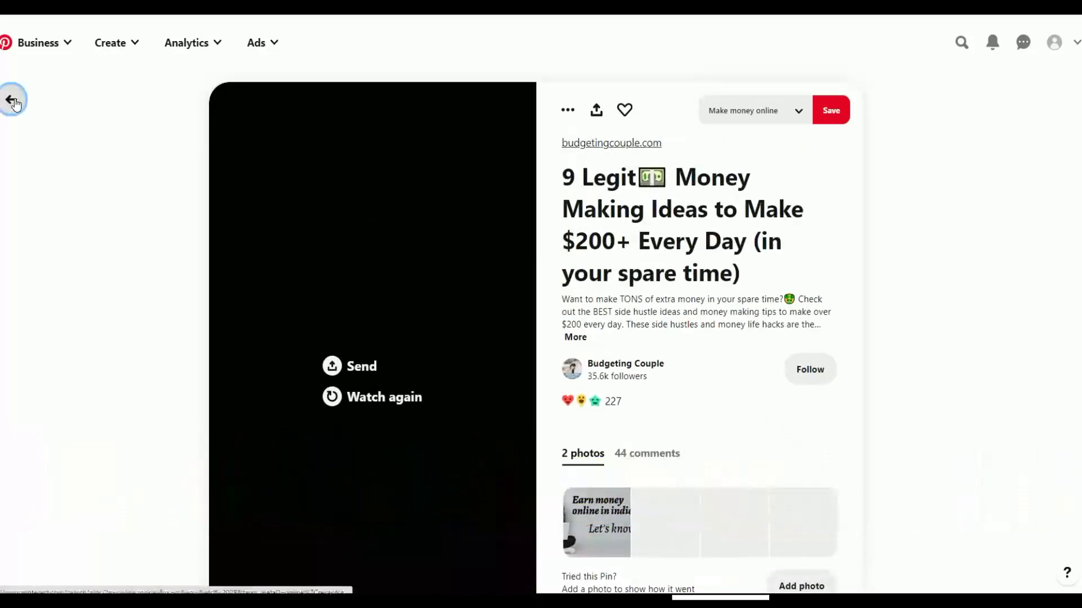
pyautogui.click(13, 101)
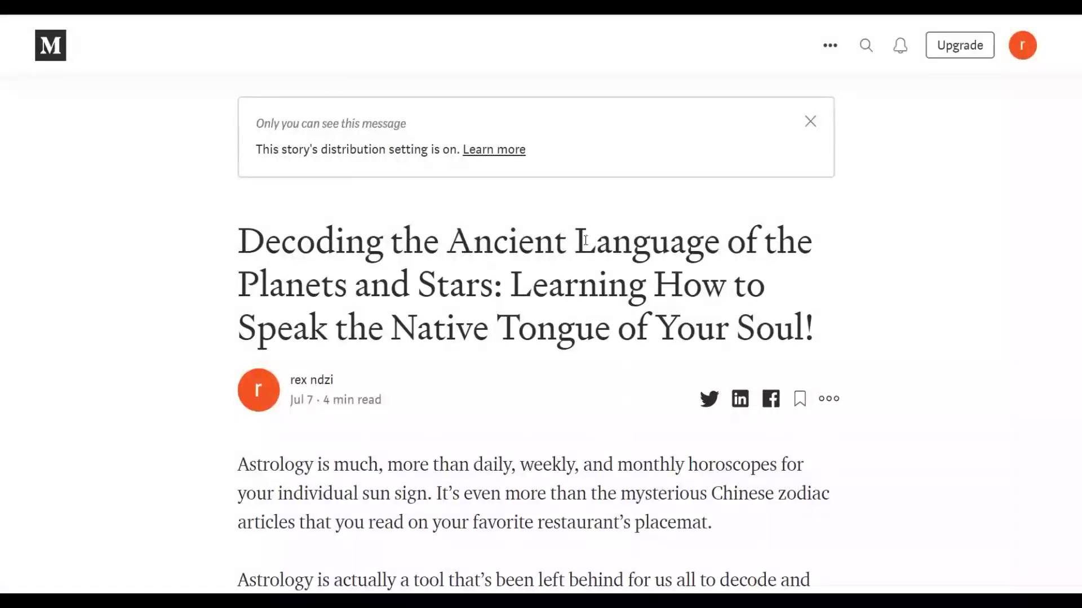
# Look over the published Medium story on the language of the planets and stars, then switch to Canva and create a Pinterest Pin design
pyautogui.scroll(-6, 541, 304)
pyautogui.scroll(6, 596, 247)
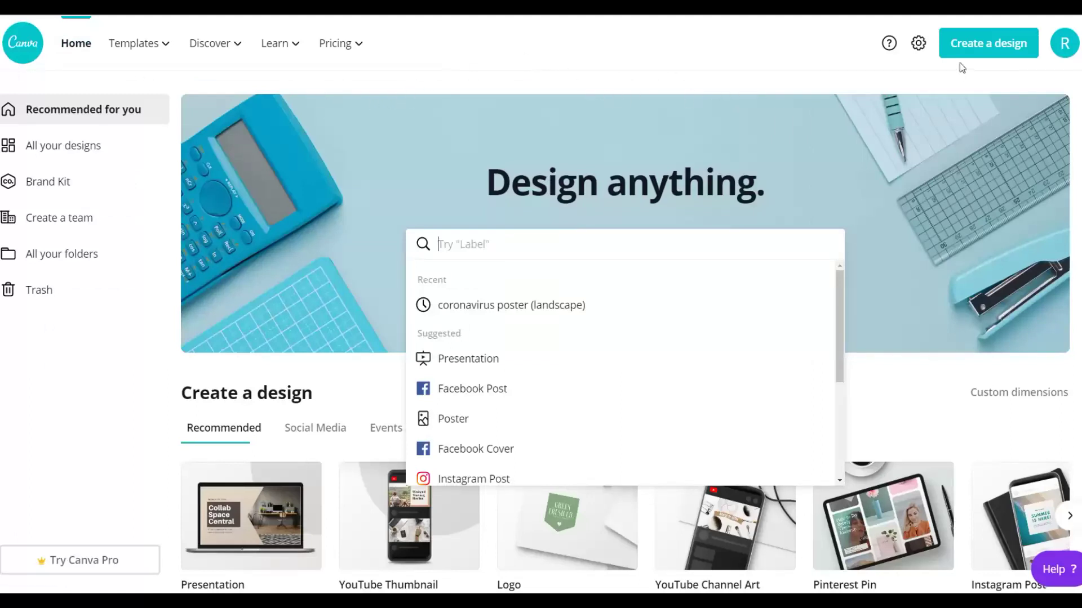
pyautogui.click(986, 51)
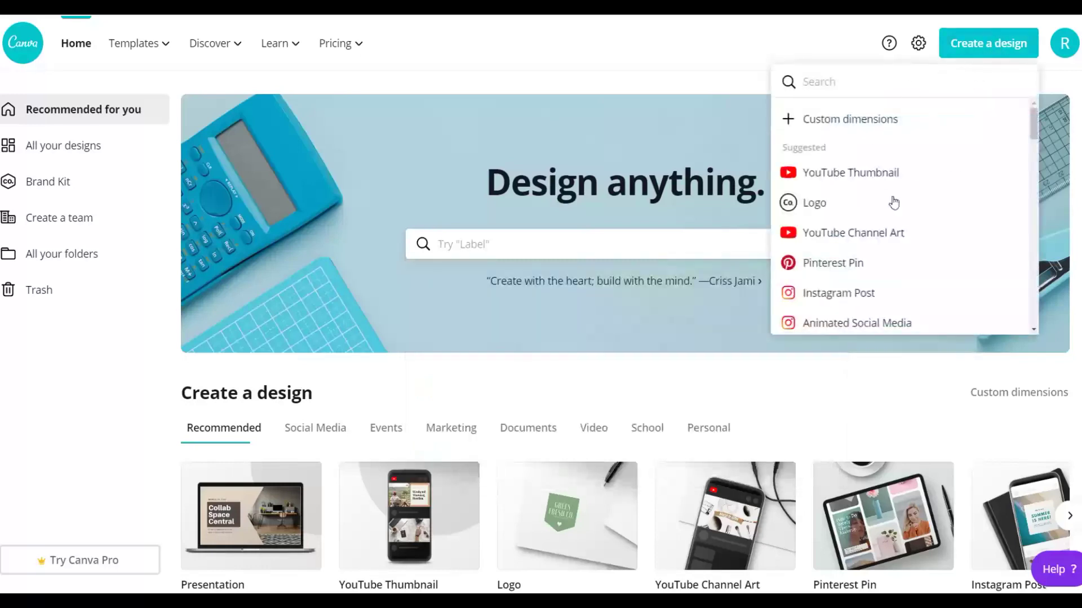
pyautogui.click(829, 263)
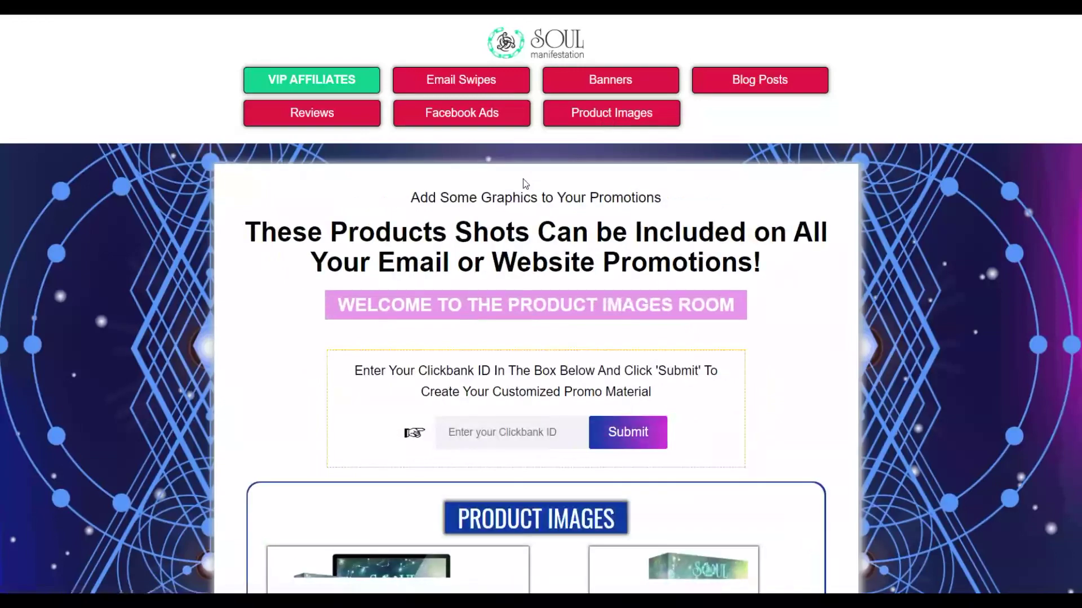
# Switch to the Soul Manifestation affiliate page, look through its graphics, and save the 300x250 "Slacking on Your Life Mission?" banner image
pyautogui.scroll(-6, 577, 149)
pyautogui.scroll(7, 935, 196)
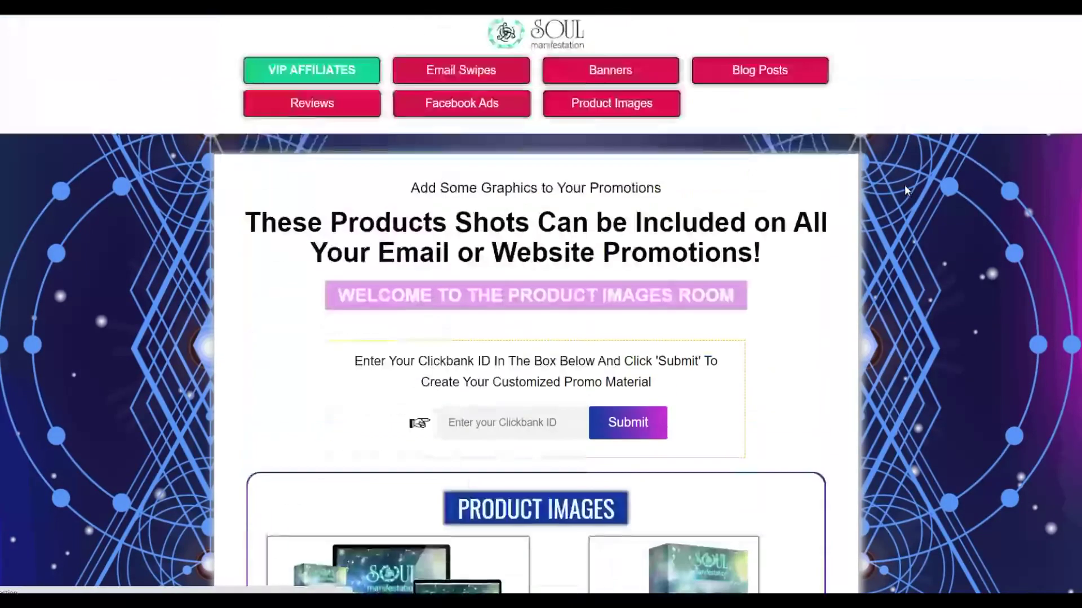
pyautogui.click(591, 84)
pyautogui.scroll(-5, 922, 280)
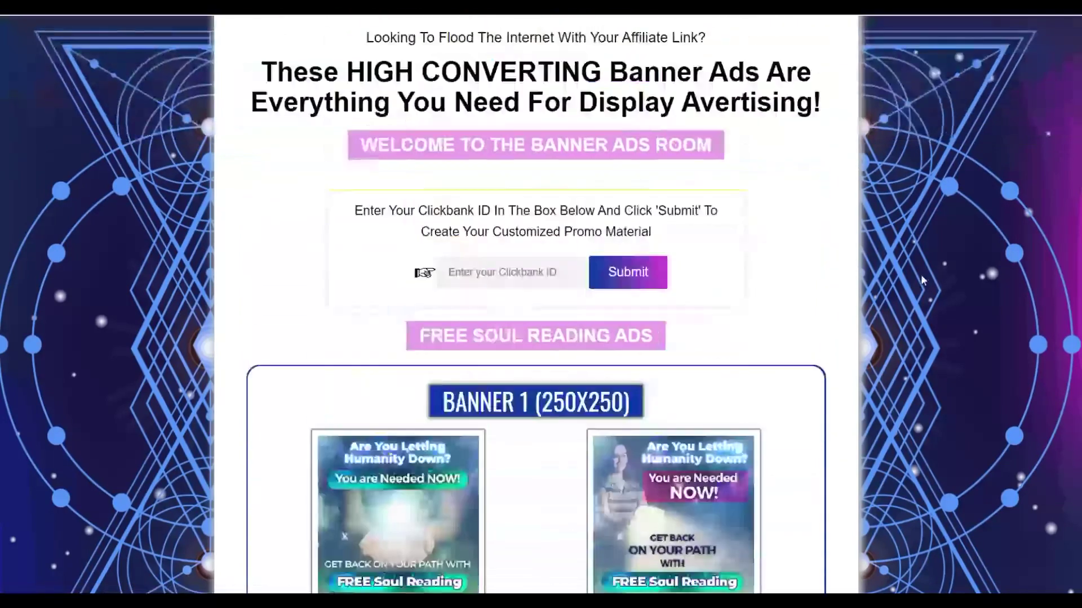
pyautogui.scroll(-15, 922, 280)
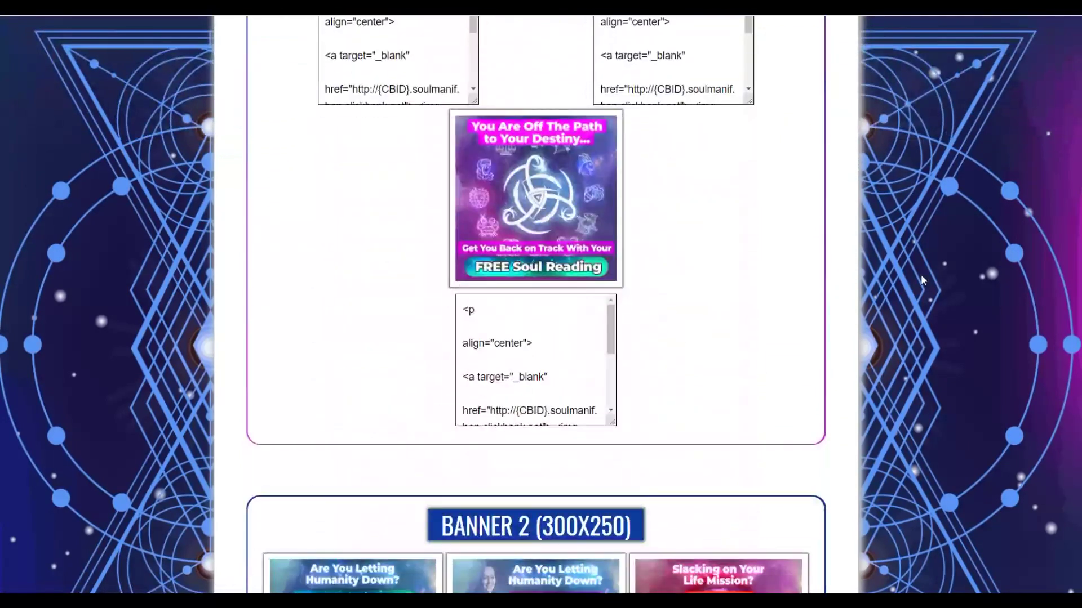
pyautogui.scroll(3, 704, 271)
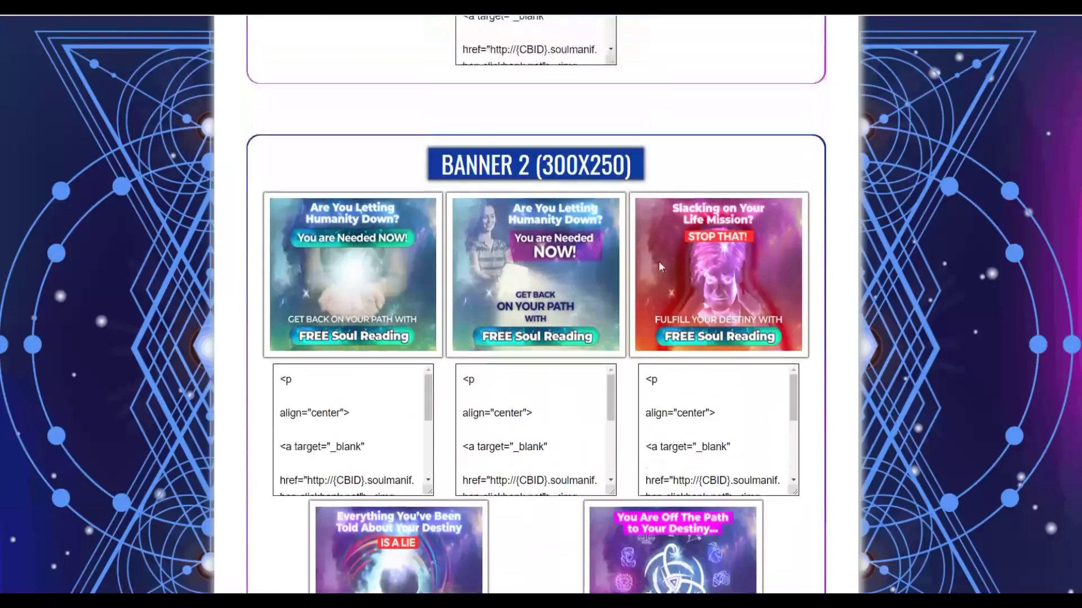
pyautogui.rightClick(682, 259)
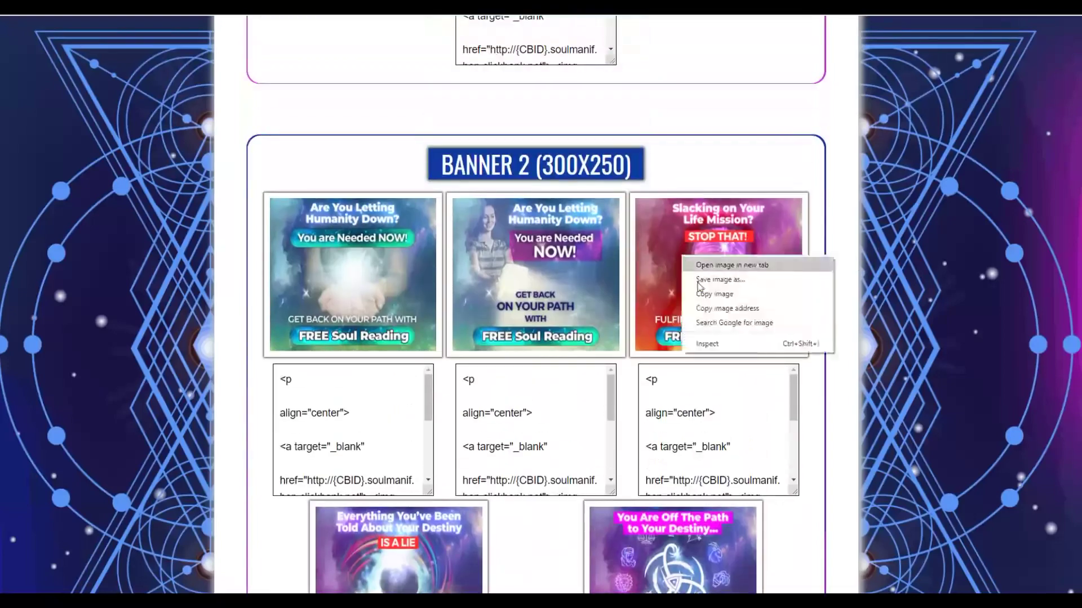
pyautogui.click(651, 293)
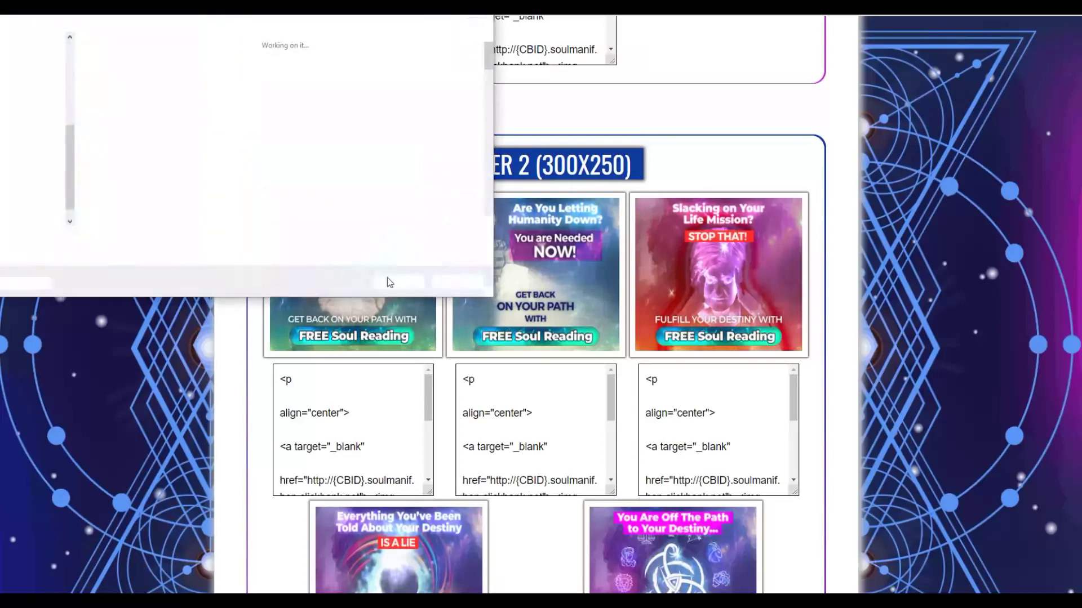
pyautogui.click(390, 282)
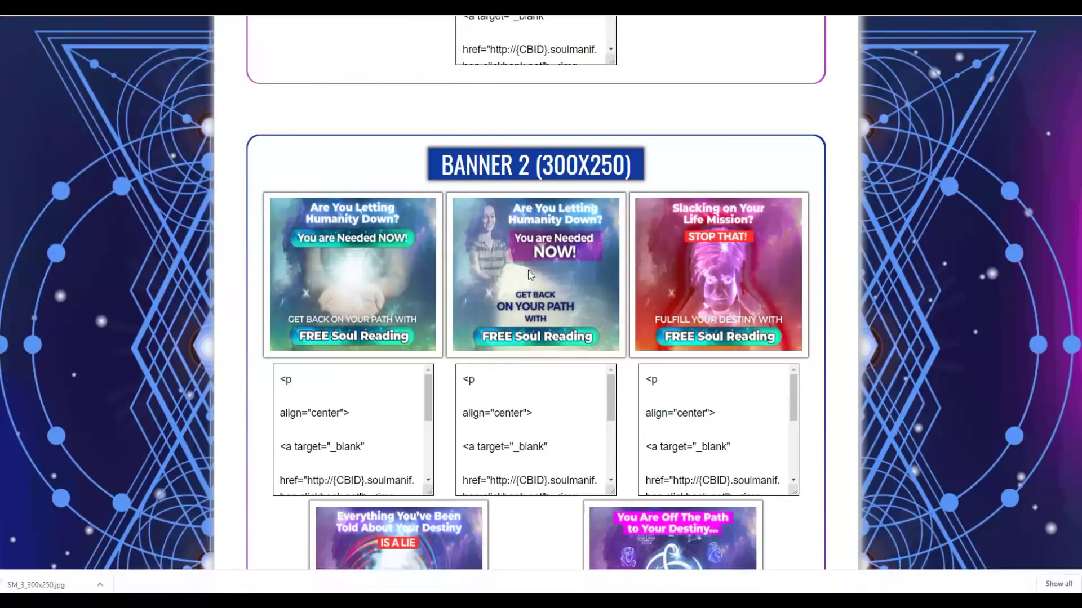
# Switch back to Canva, upload SM_3_300x250.jpg from the computer, and place it on the blank pin
pyautogui.hotkey('ctrl', 'Tab')
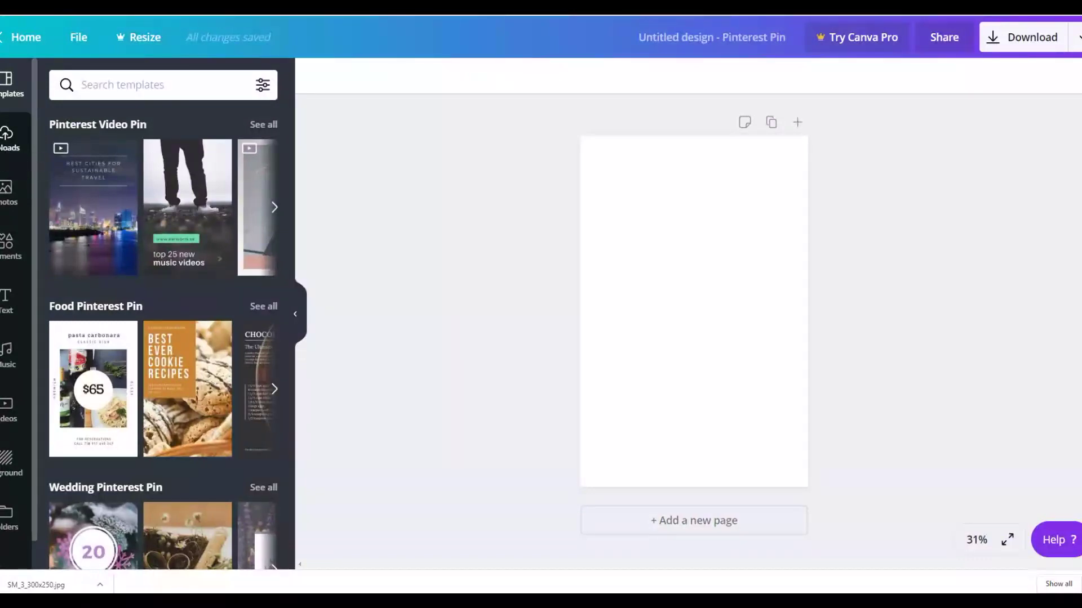
pyautogui.click(5, 141)
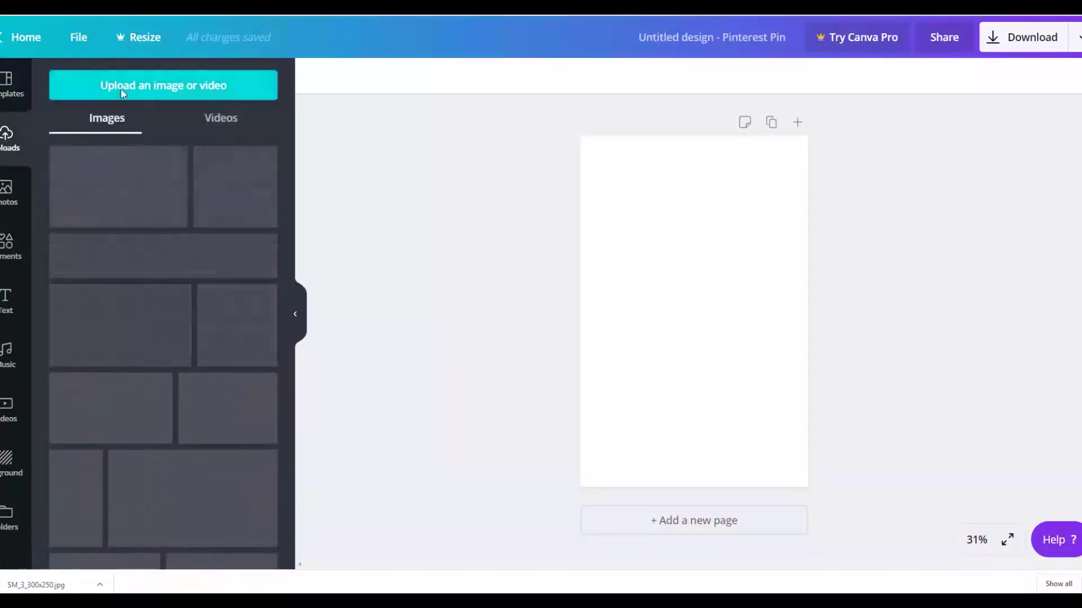
pyautogui.click(121, 88)
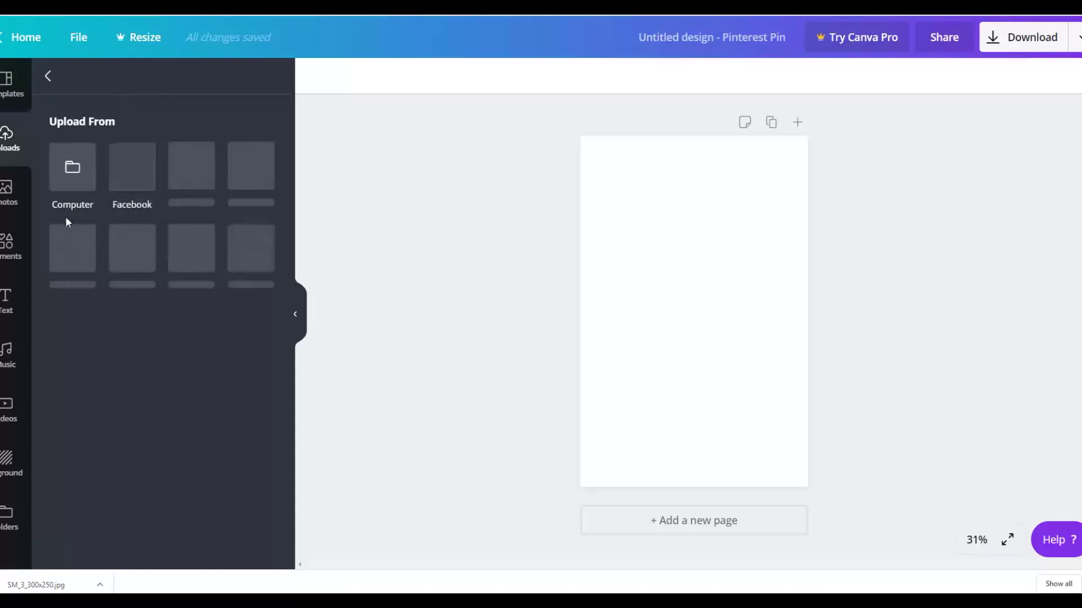
pyautogui.click(72, 167)
pyautogui.click(223, 90)
pyautogui.click(397, 281)
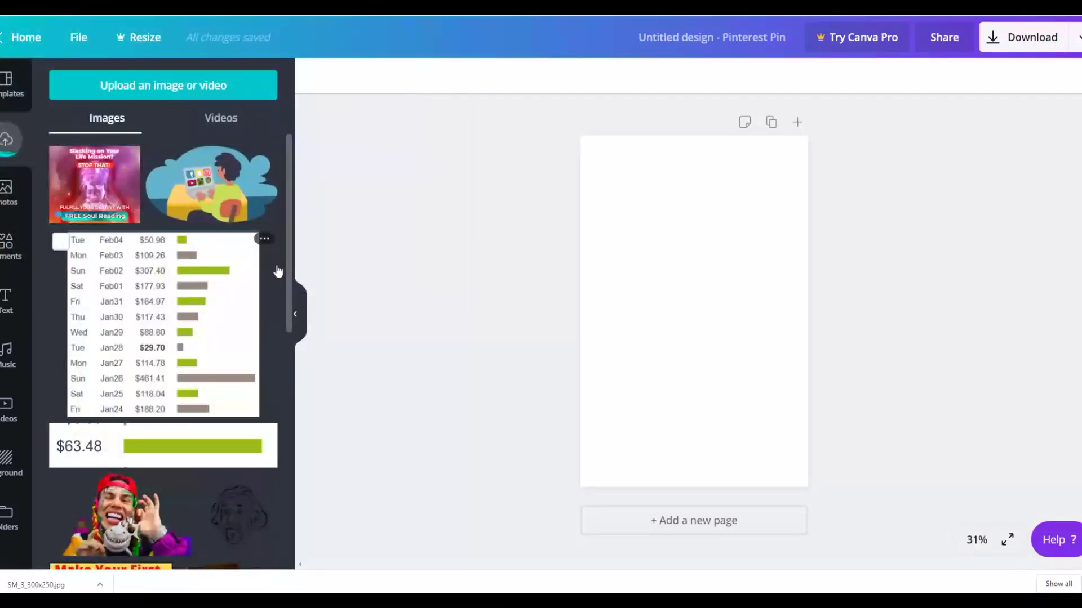
pyautogui.click(87, 189)
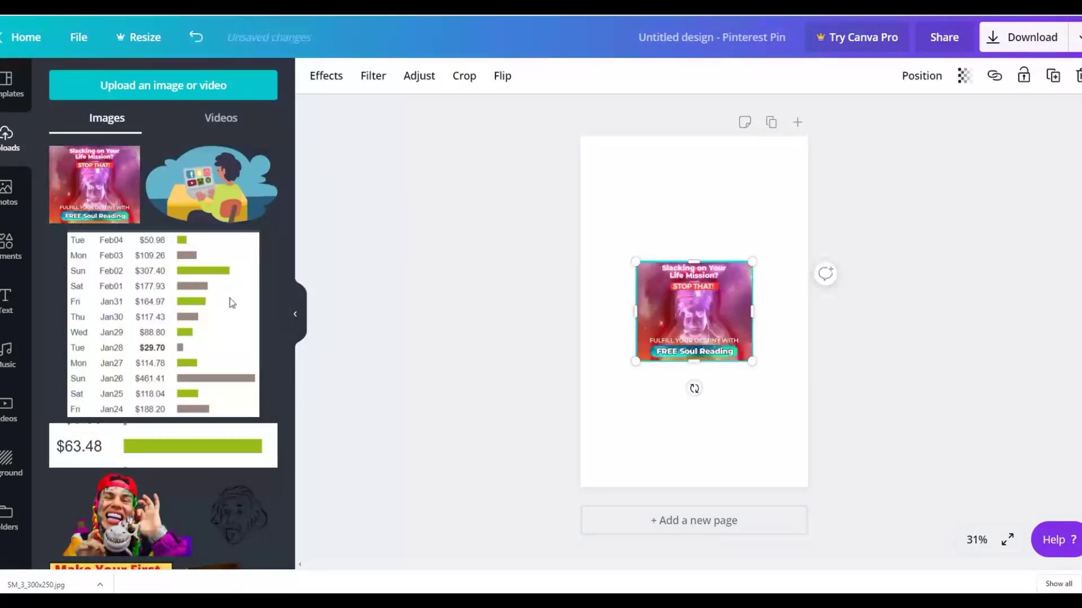
# Enlarge the banner image to nearly the full width of the pin and place it slightly below the middle
pyautogui.click(8, 191)
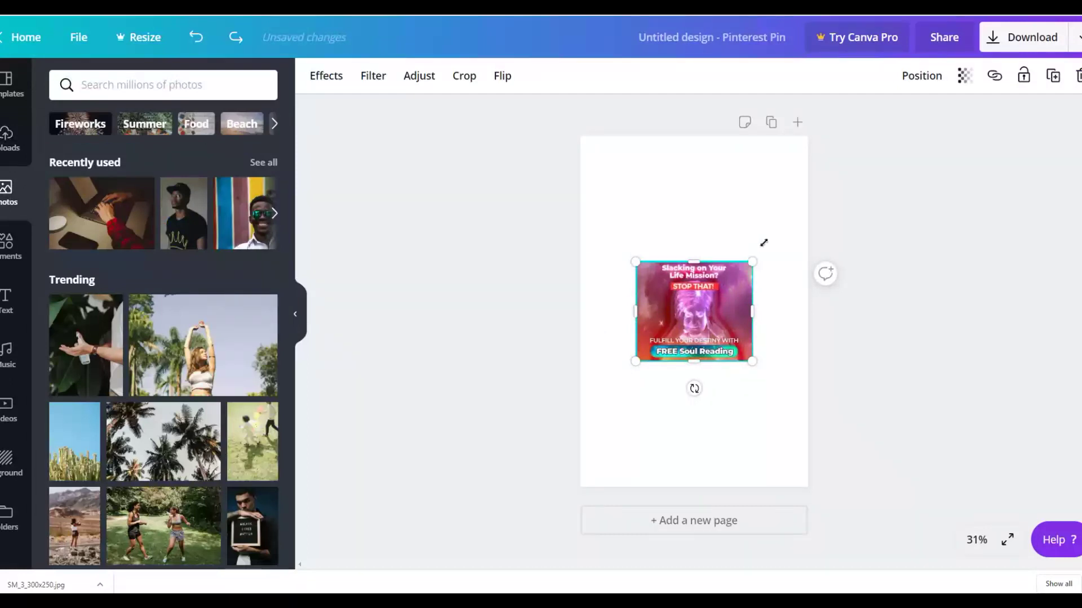
pyautogui.moveTo(754, 256); pyautogui.dragTo(789, 191)
pyautogui.moveTo(637, 218); pyautogui.dragTo(586, 222)
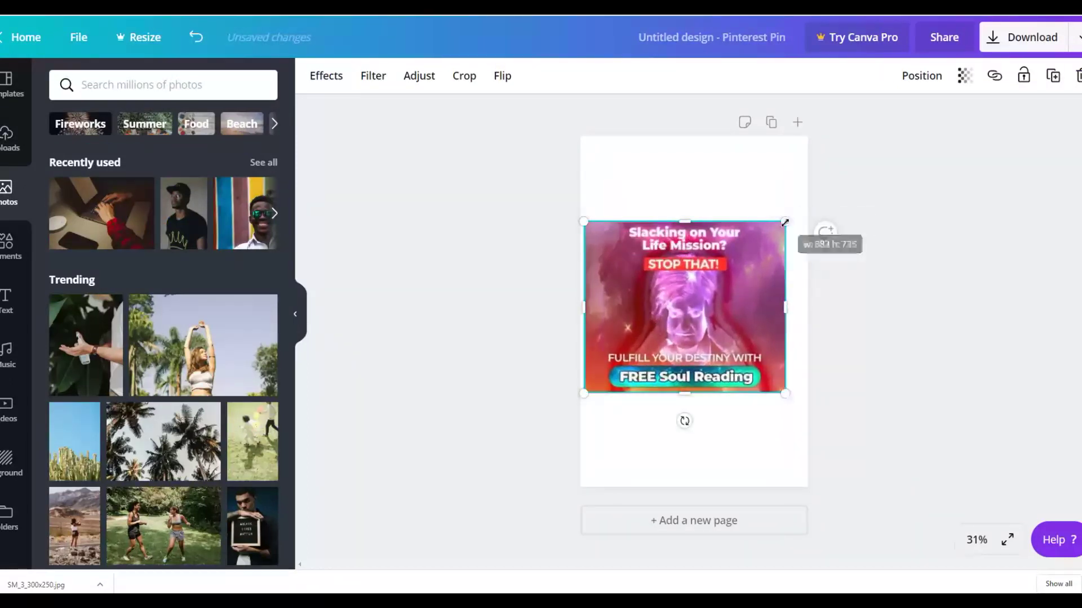
pyautogui.moveTo(783, 220); pyautogui.dragTo(785, 187)
pyautogui.moveTo(742, 296); pyautogui.dragTo(743, 329)
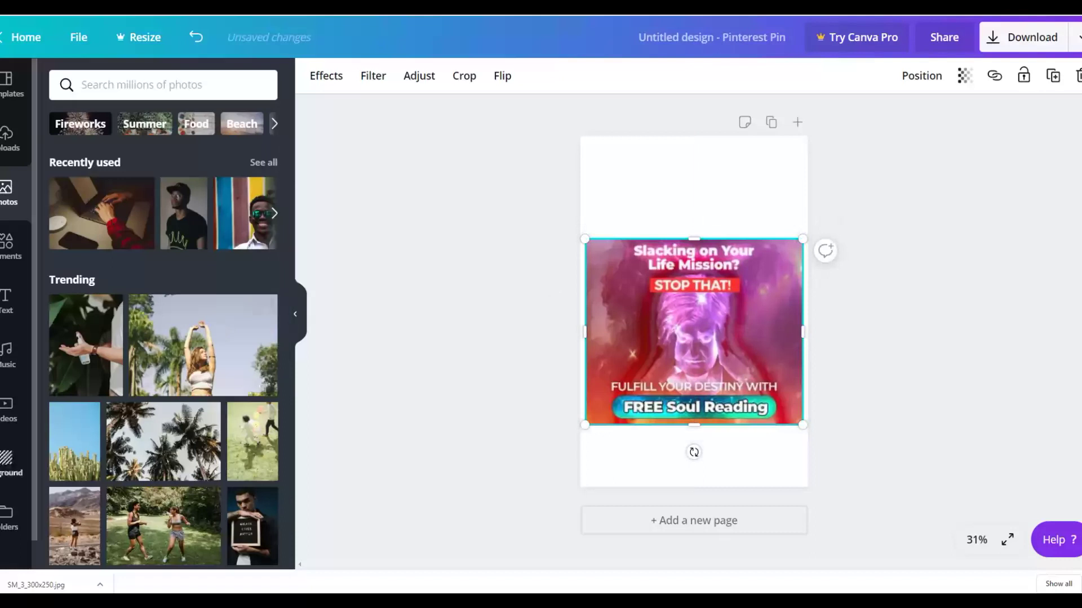
# Apply the dark blue starry sky background to the pin, then nudge the banner image upward and shrink it slightly
pyautogui.scroll(-1, 164, 315)
pyautogui.click(9, 464)
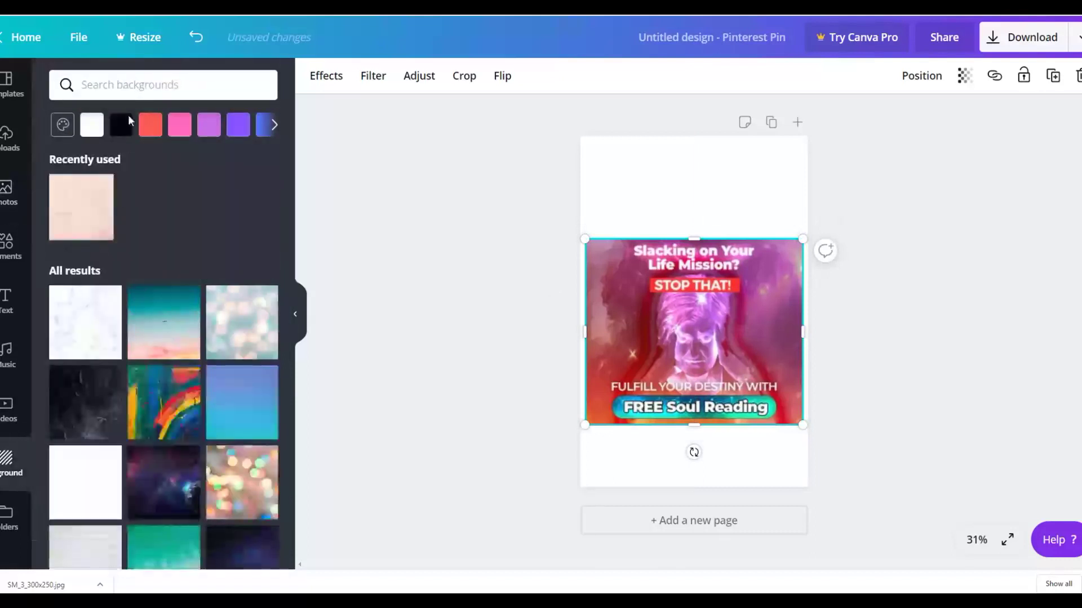
pyautogui.click(121, 125)
pyautogui.hotkey('ctrl', 'z')
pyautogui.scroll(-2, 194, 276)
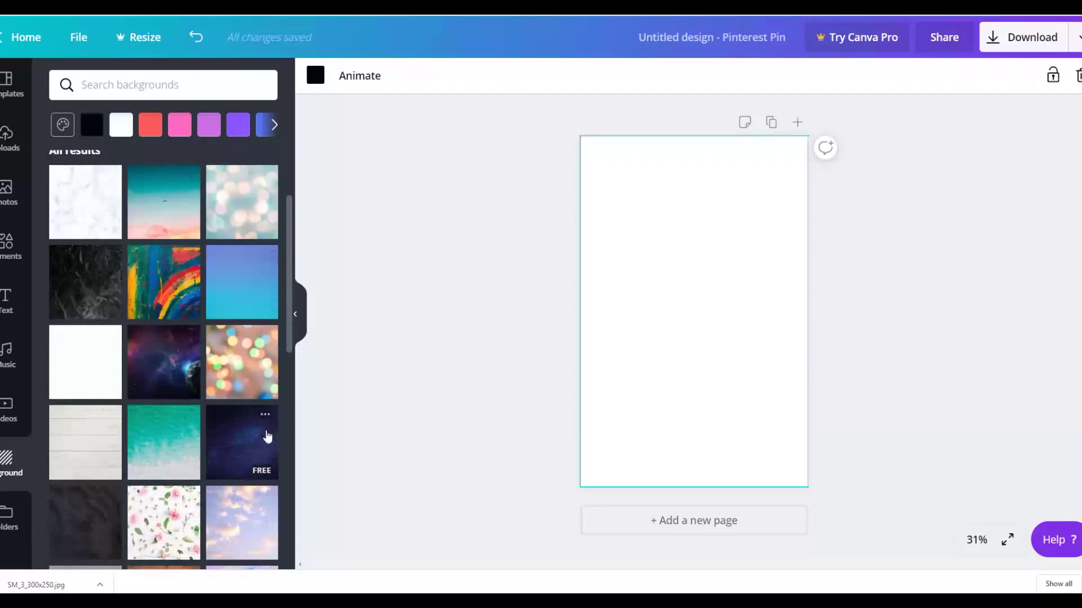
pyautogui.hotkey('ctrl', 'y')
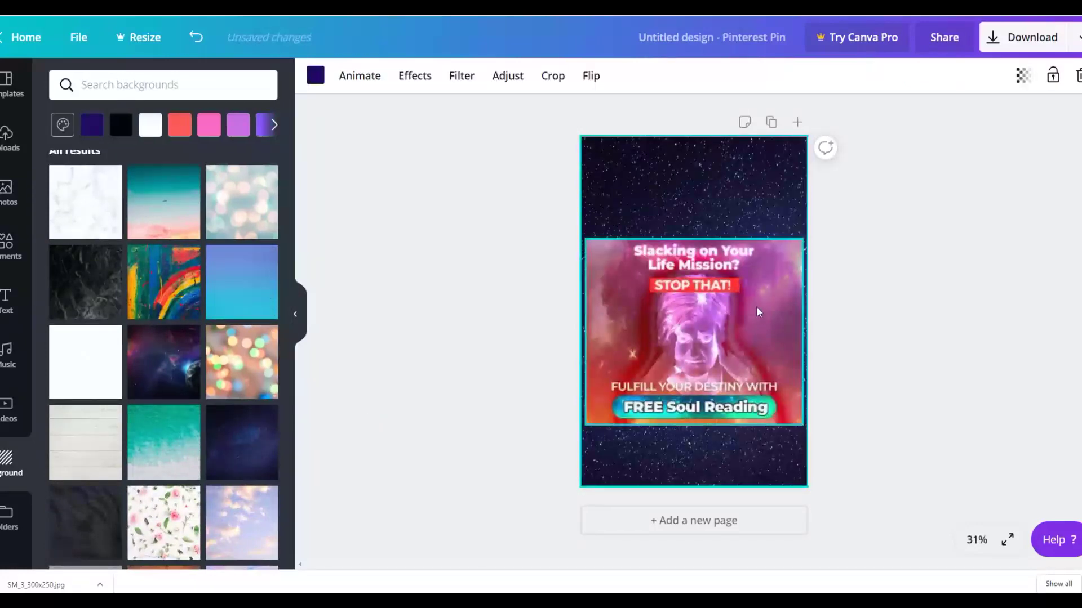
pyautogui.moveTo(758, 312); pyautogui.dragTo(756, 297)
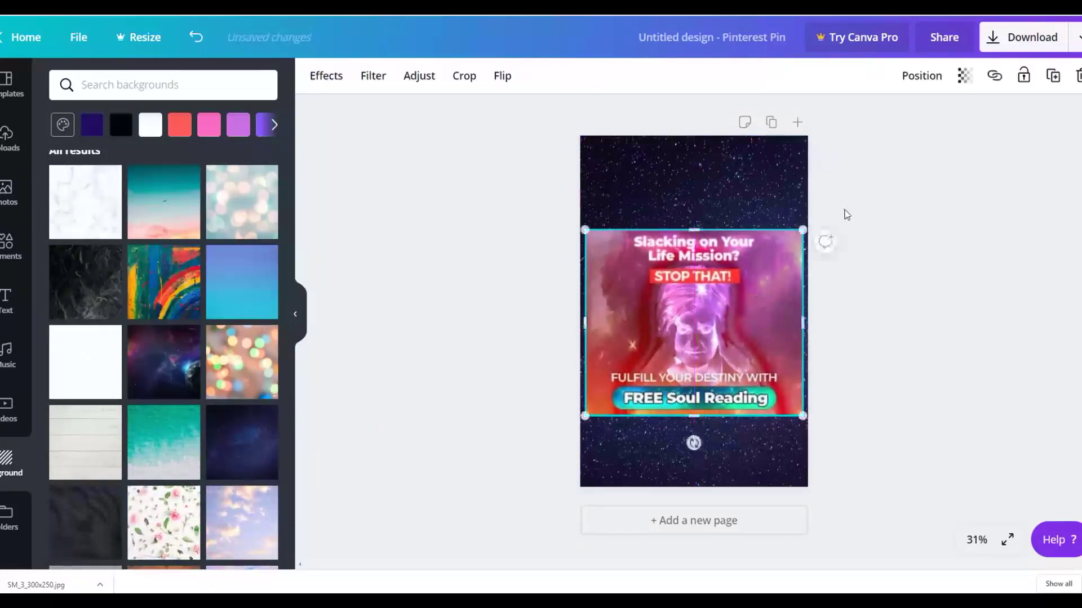
pyautogui.moveTo(804, 222); pyautogui.dragTo(800, 233)
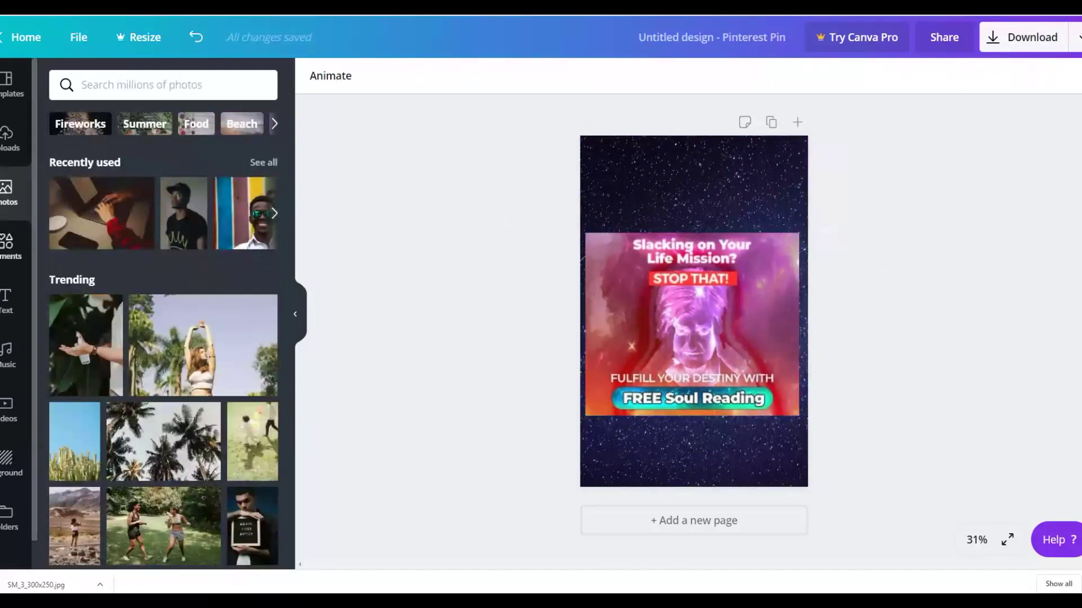
# Search the graphic elements for "stickers" and browse the arrow, word, shape, emoji, festive and social media sticker categories
pyautogui.click(8, 245)
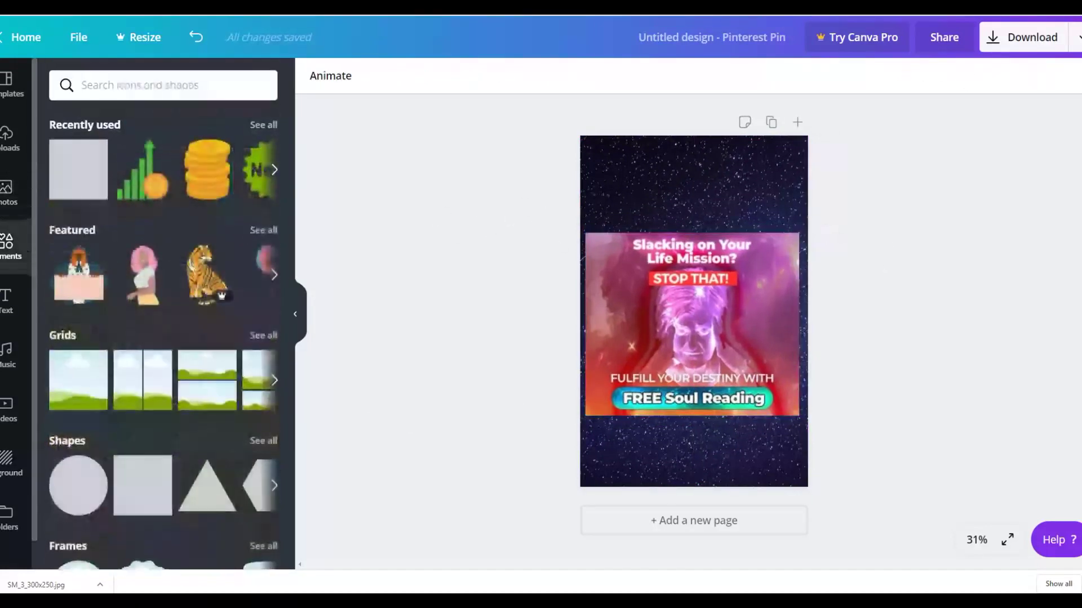
pyautogui.click(124, 91)
pyautogui.write('s')
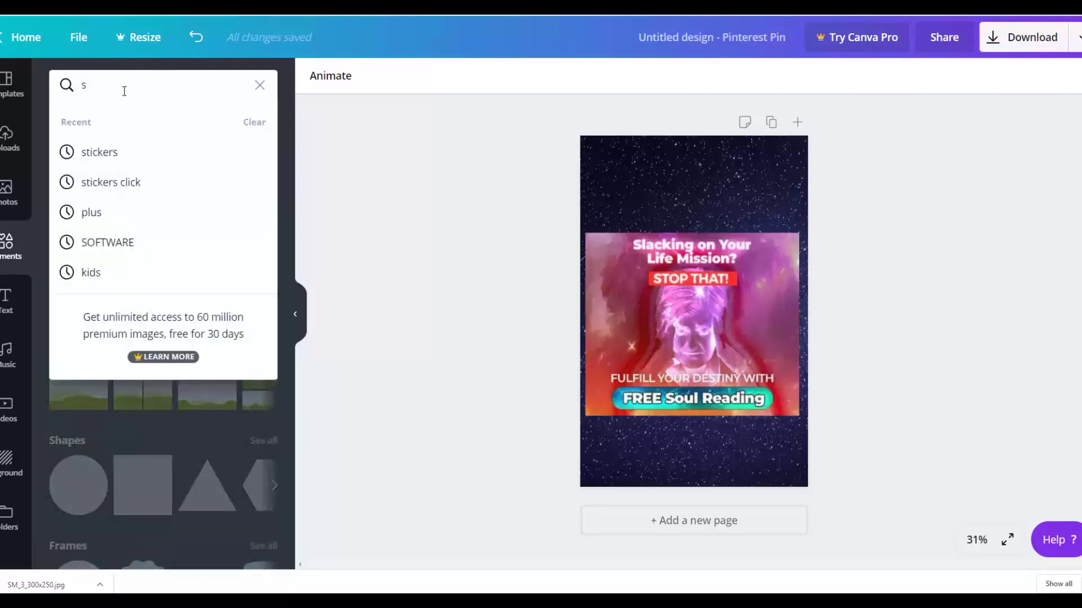
pyautogui.write('tickers')
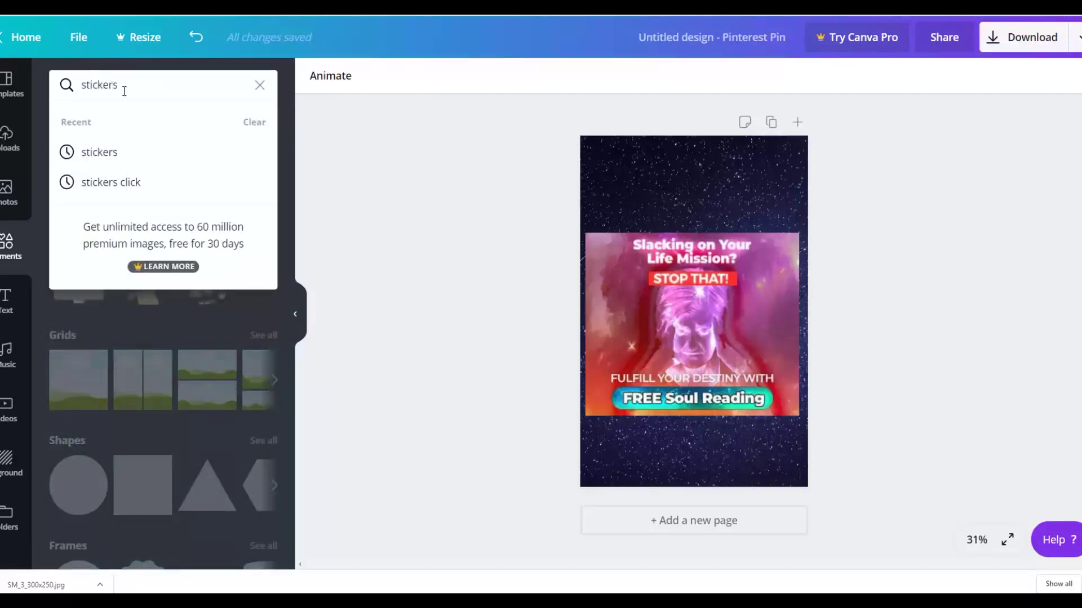
pyautogui.press('Return')
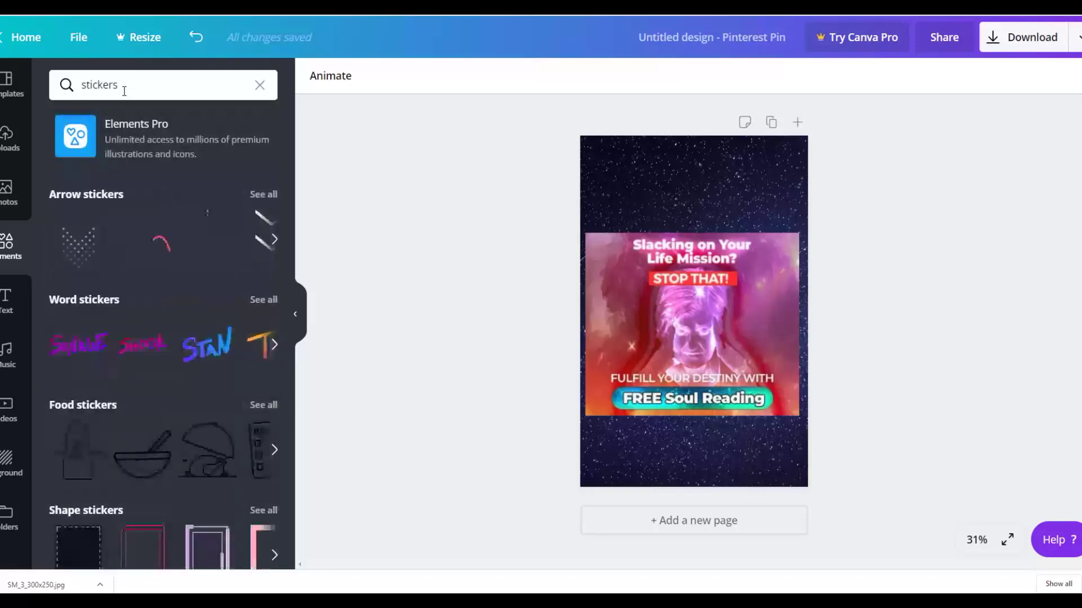
pyautogui.scroll(-5, 177, 244)
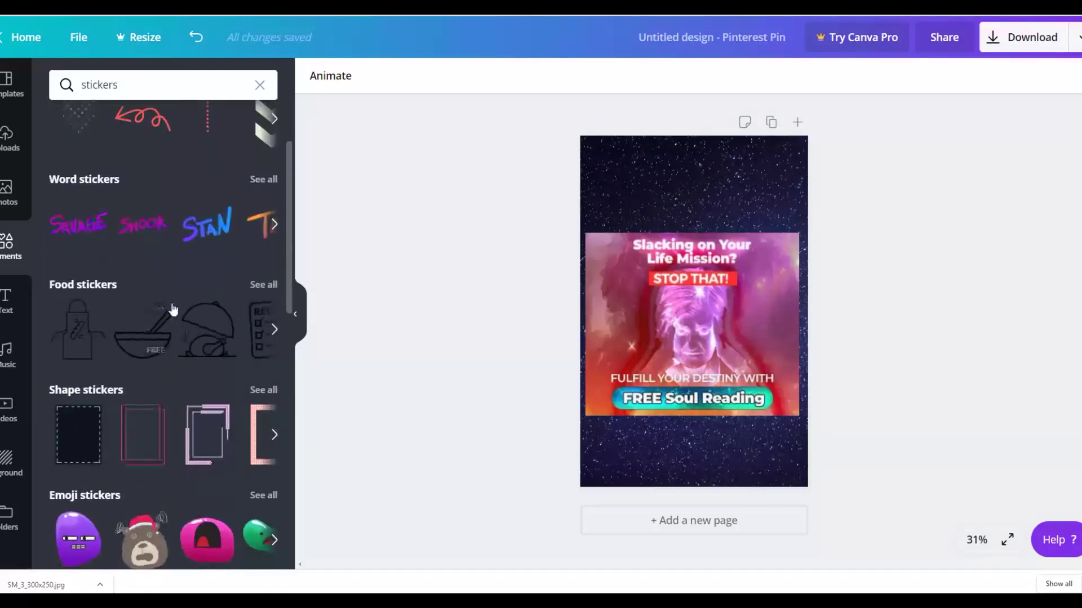
pyautogui.scroll(5, 172, 309)
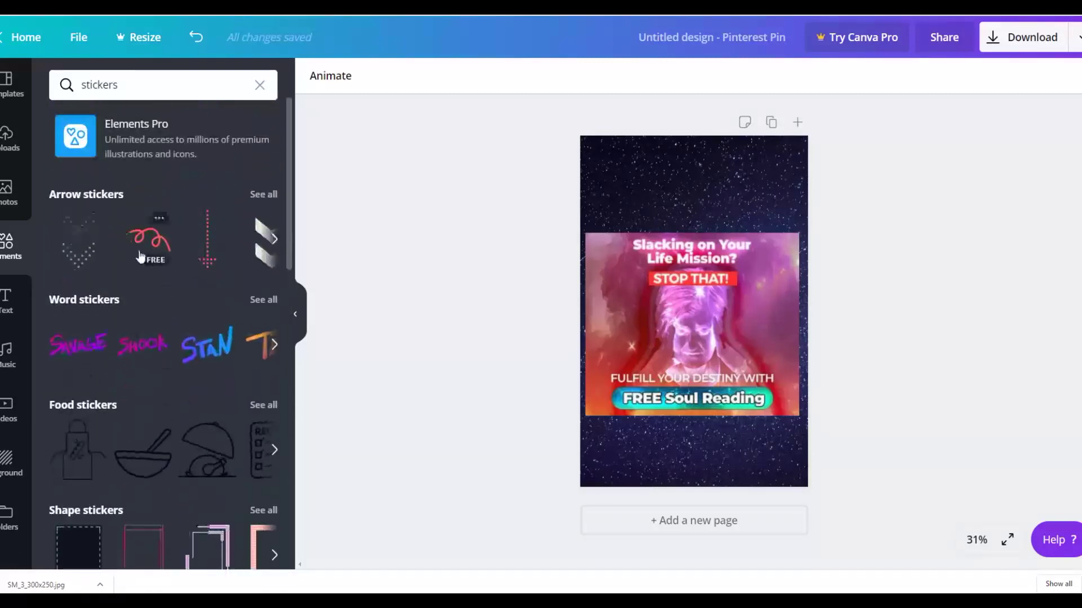
pyautogui.scroll(-12, 133, 278)
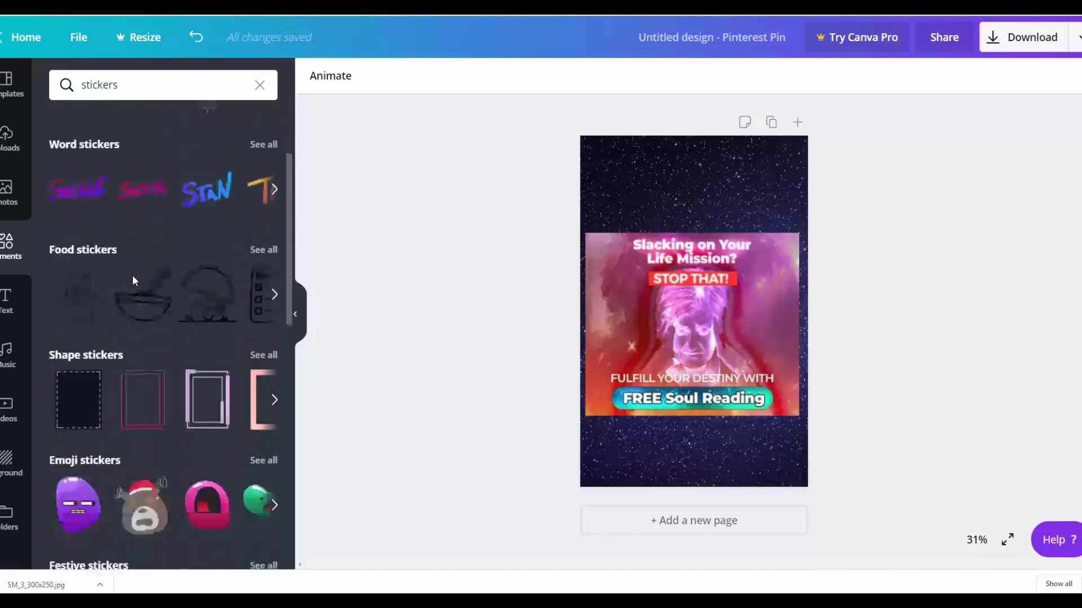
pyautogui.scroll(-1, 134, 281)
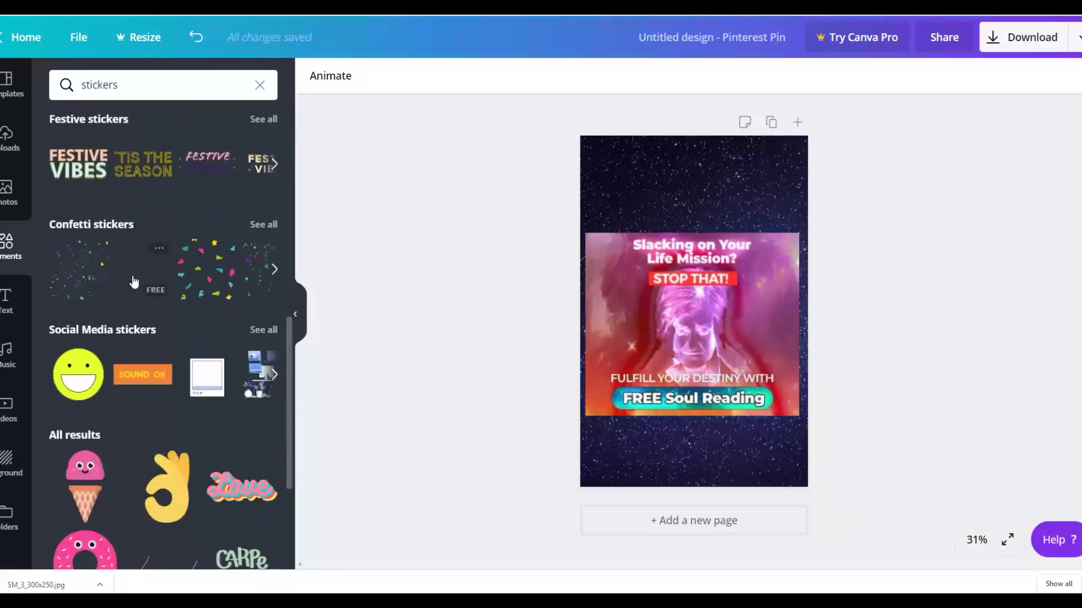
pyautogui.scroll(13, 133, 279)
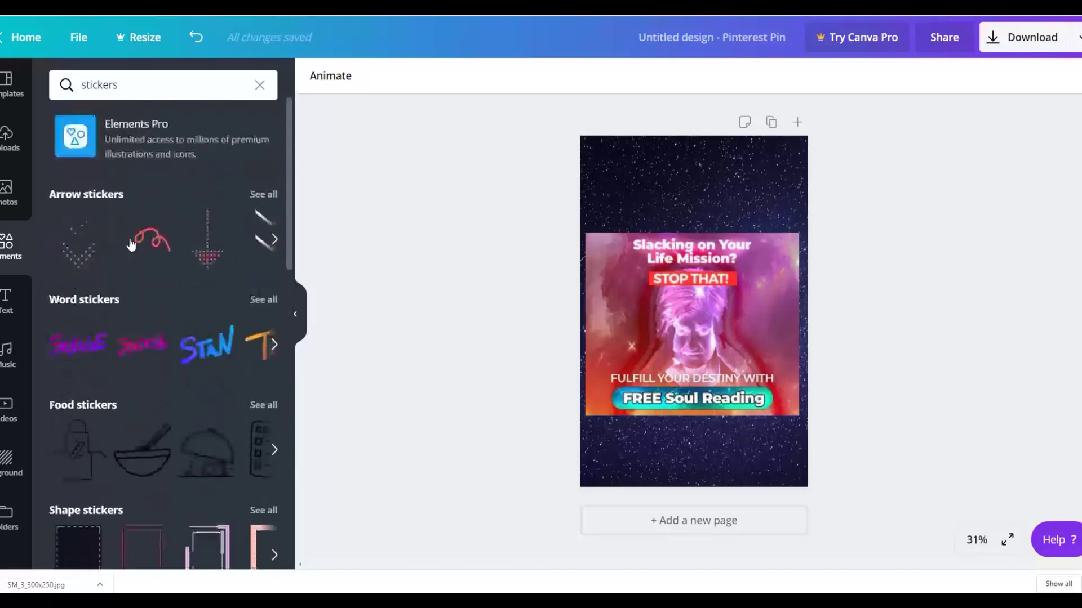
# Find the pointing-hand sticker under "stickers click", add it to the pin, and move the banner image lower to make room for it
pyautogui.click(134, 91)
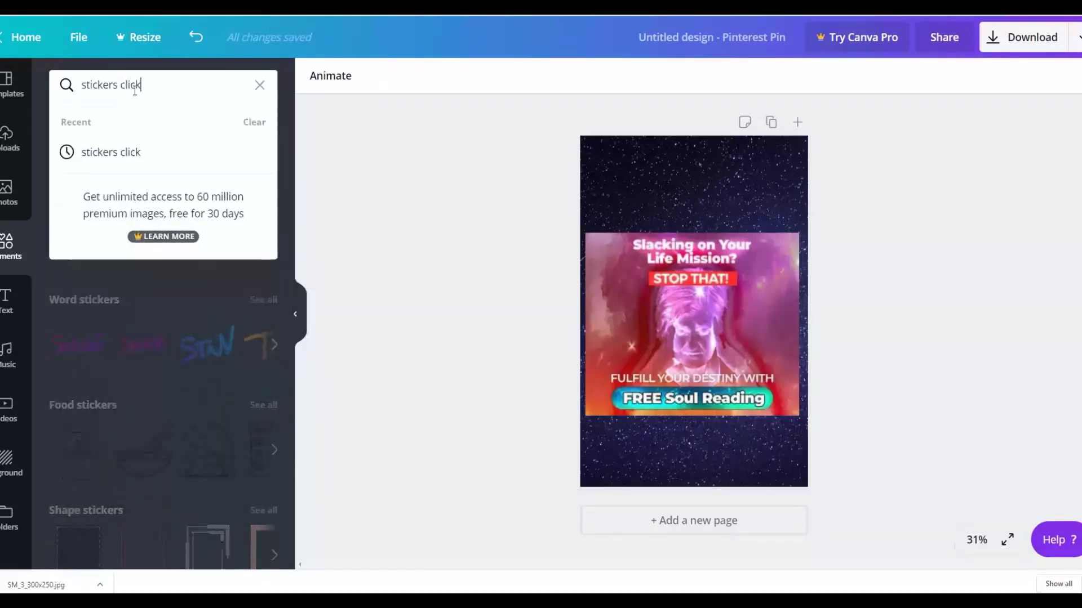
pyautogui.press('Return')
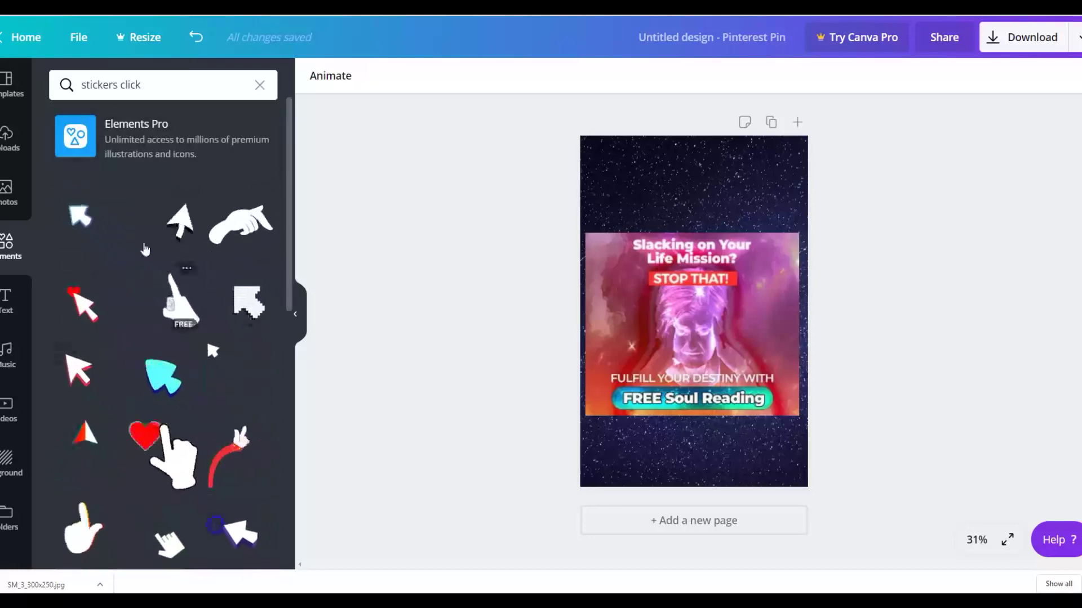
pyautogui.scroll(-3, 173, 290)
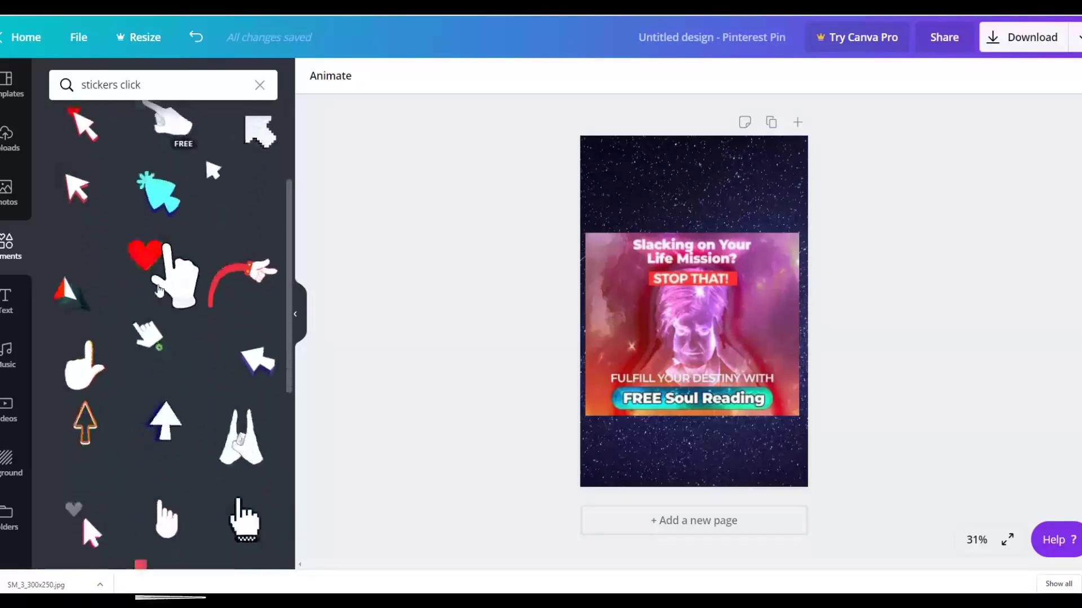
pyautogui.scroll(1, 152, 312)
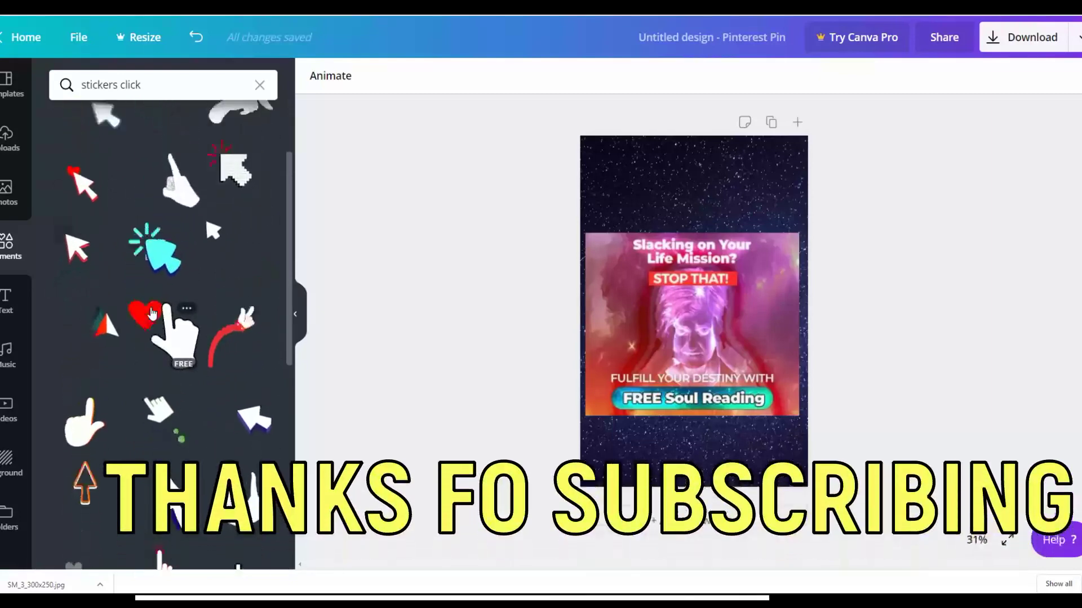
pyautogui.scroll(2, 152, 312)
pyautogui.click(166, 298)
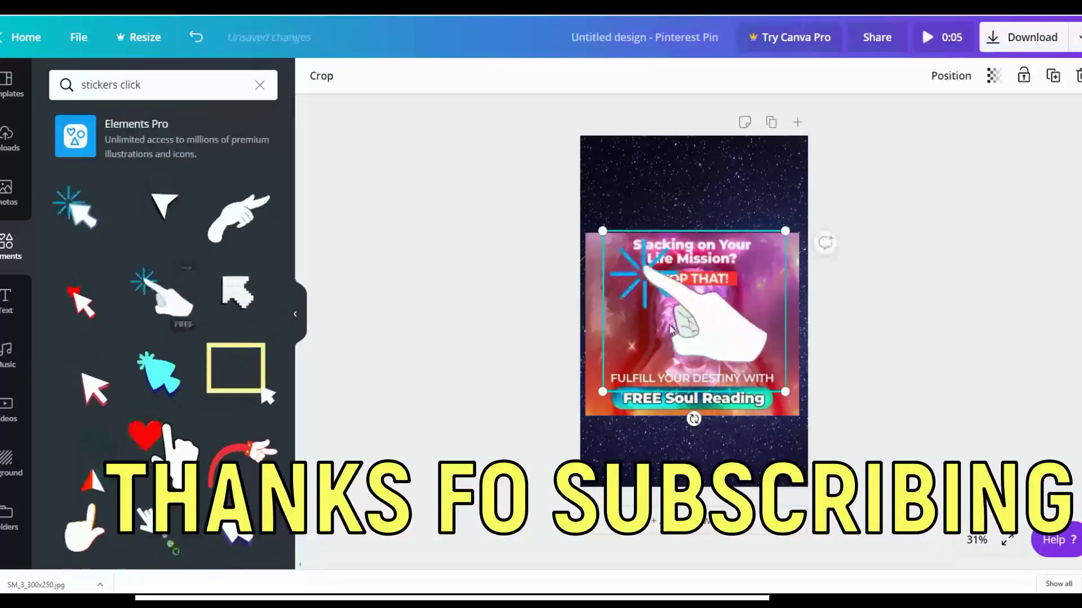
pyautogui.moveTo(698, 327); pyautogui.dragTo(740, 313)
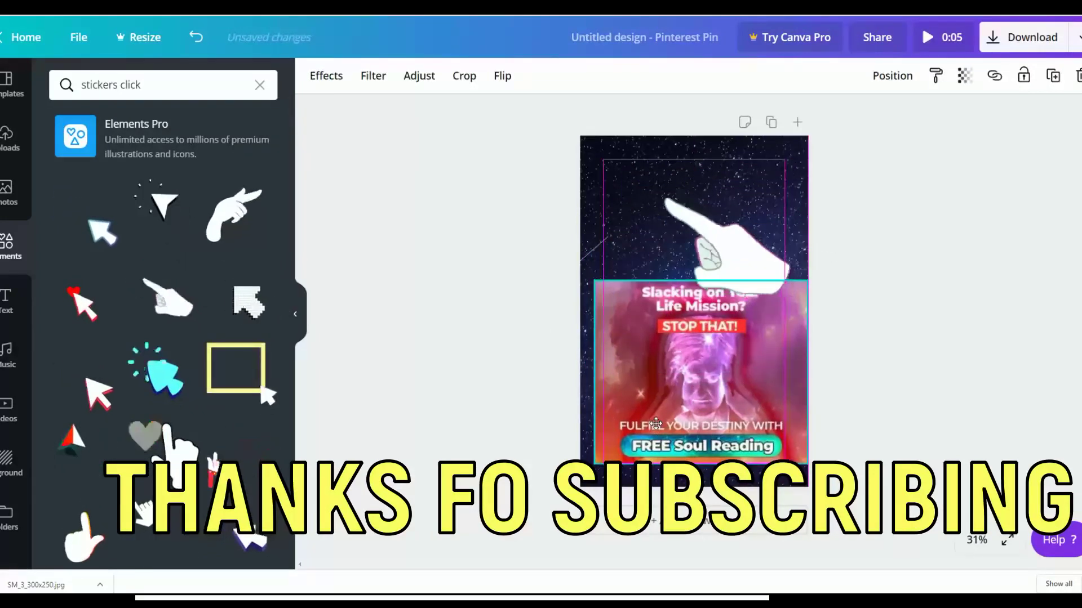
pyautogui.click(738, 290)
# Search the elements for "stickers click here" and place the yellow CLICK HERE sticker at the top of the pin
pyautogui.click(162, 87)
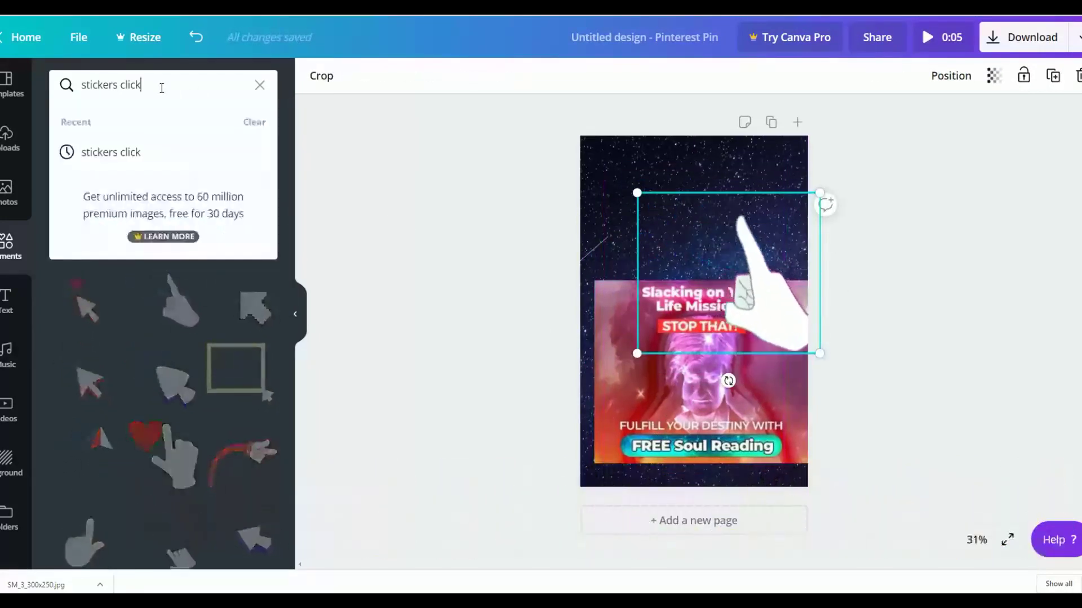
pyautogui.write('here')
pyautogui.press('Return')
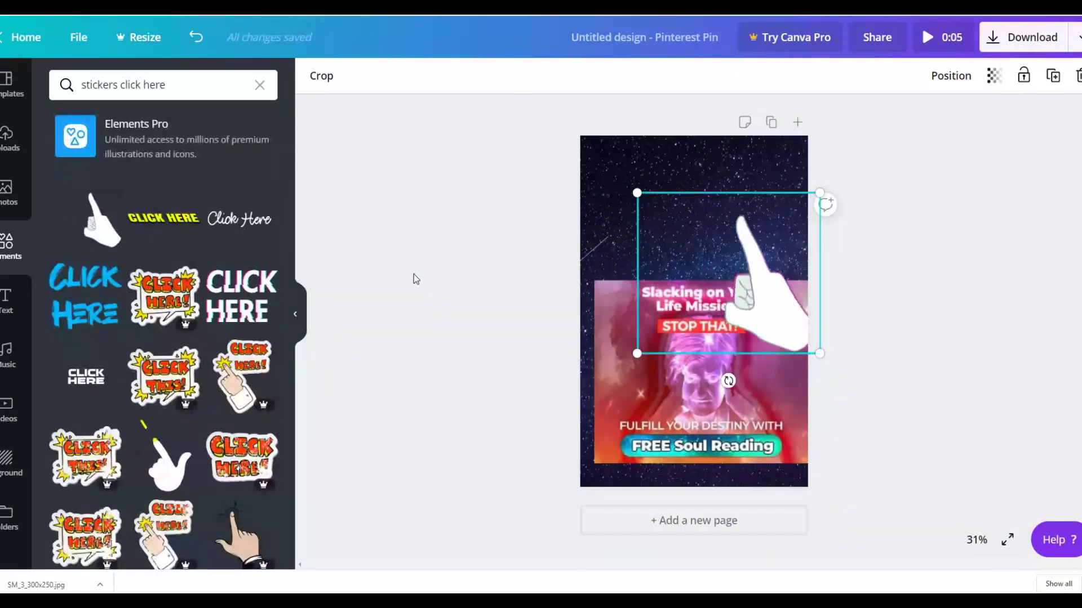
pyautogui.click(160, 219)
pyautogui.moveTo(689, 310); pyautogui.dragTo(697, 167)
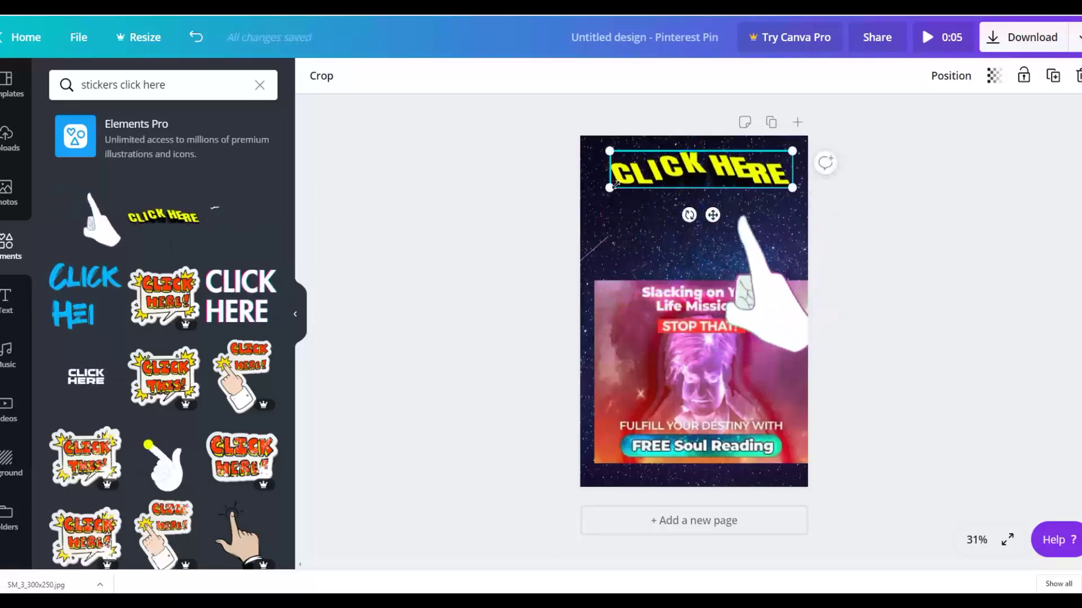
# Slightly enlarge the CLICK HERE sticker at the pin's top edge, raise the hand to point at it, and center the banner below
pyautogui.moveTo(609, 188); pyautogui.dragTo(602, 193)
pyautogui.moveTo(680, 365); pyautogui.dragTo(664, 371)
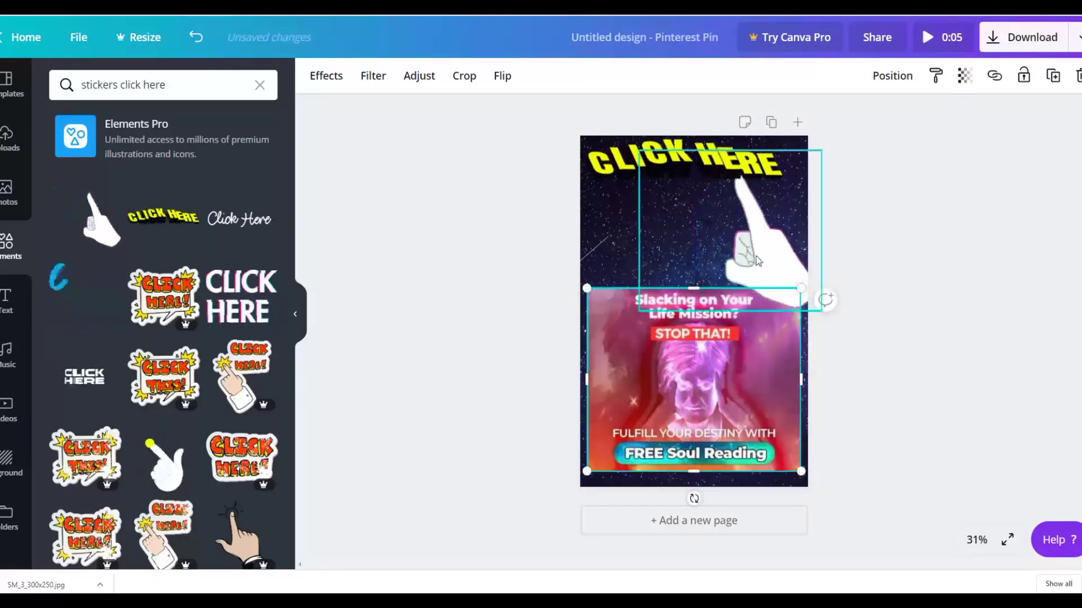
pyautogui.click(434, 210)
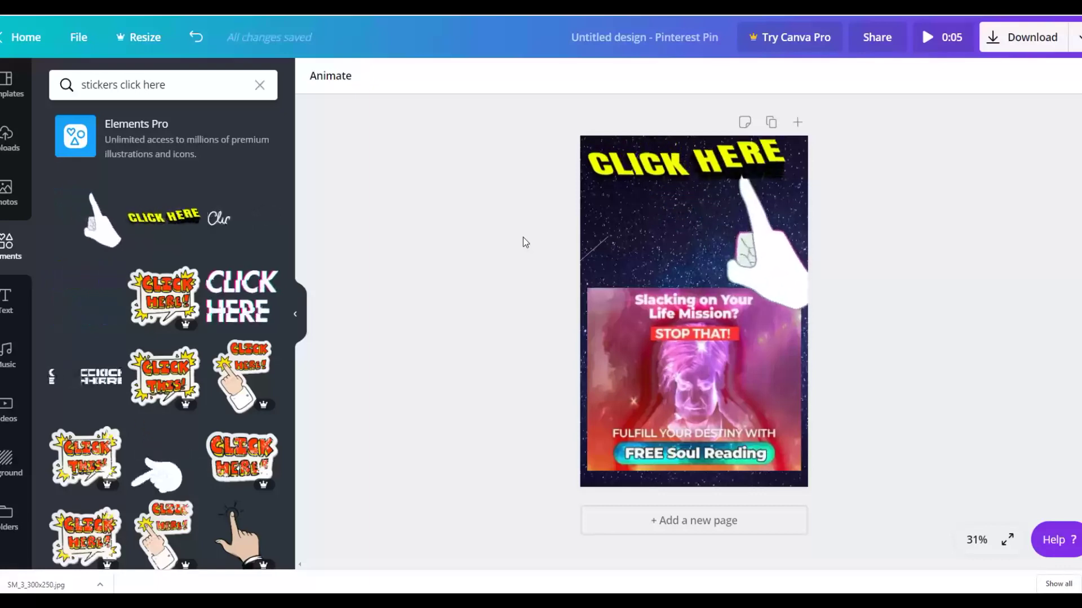
# Switch to the published Medium astrology article, look over its opening paragraphs, and return to the Canva pin design
pyautogui.hotkey('ctrl', 'Tab')
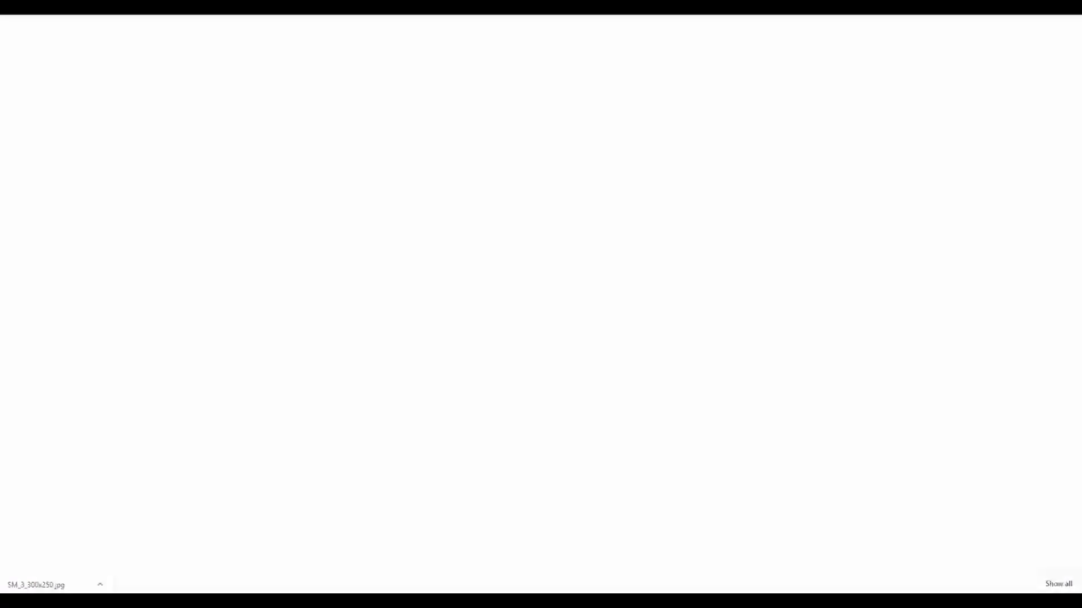
pyautogui.scroll(-5, 543, 229)
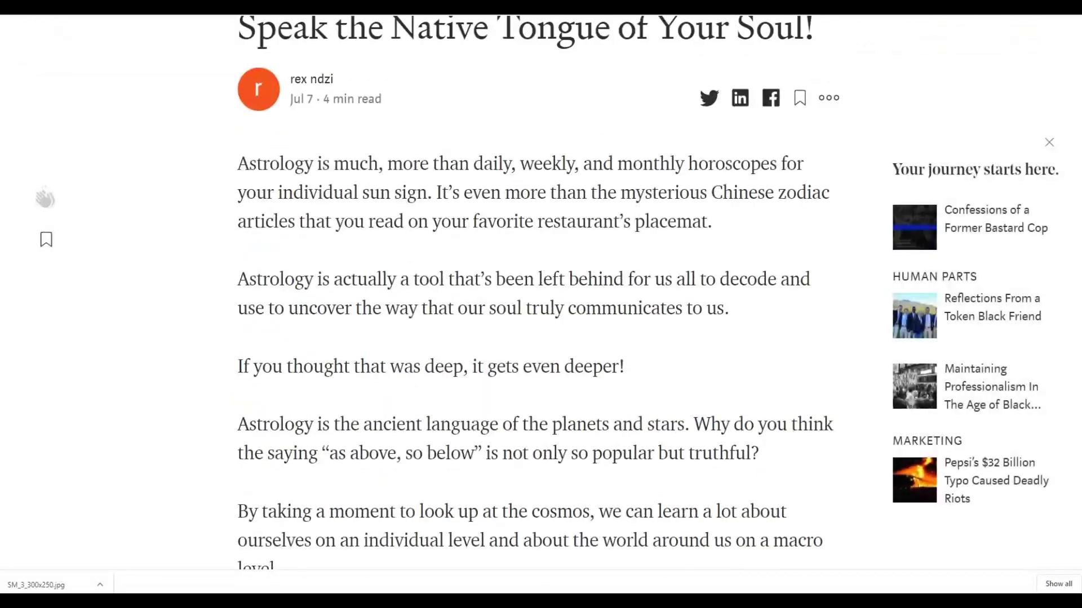
pyautogui.hotkey('ctrl', 'shift', 'Tab')
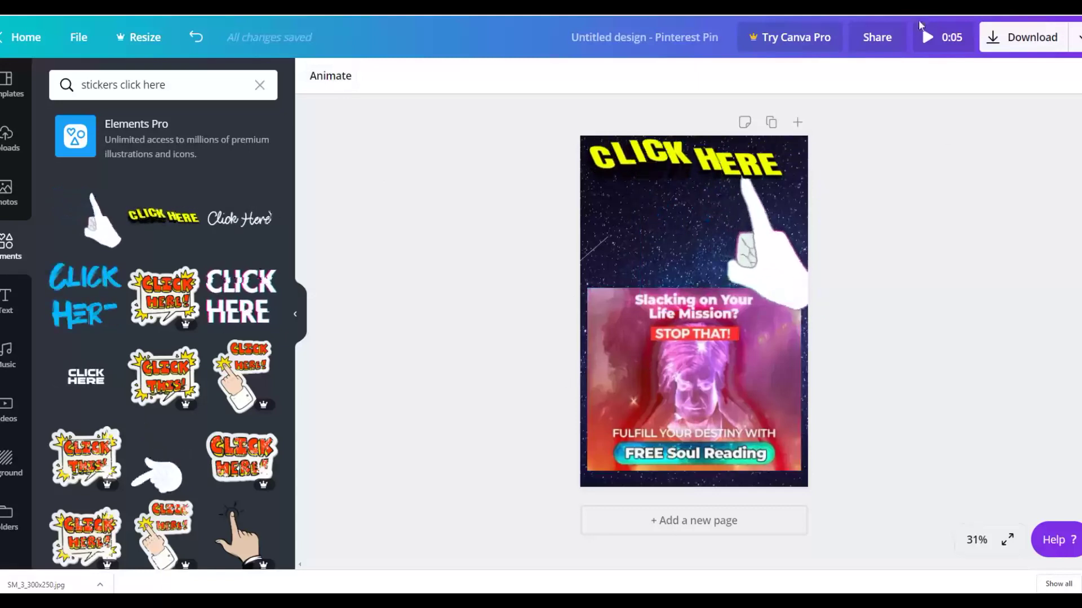
# Preview the Rise, Fade, Simple and Block page animations on the pin and apply the Pan animation
pyautogui.click(330, 76)
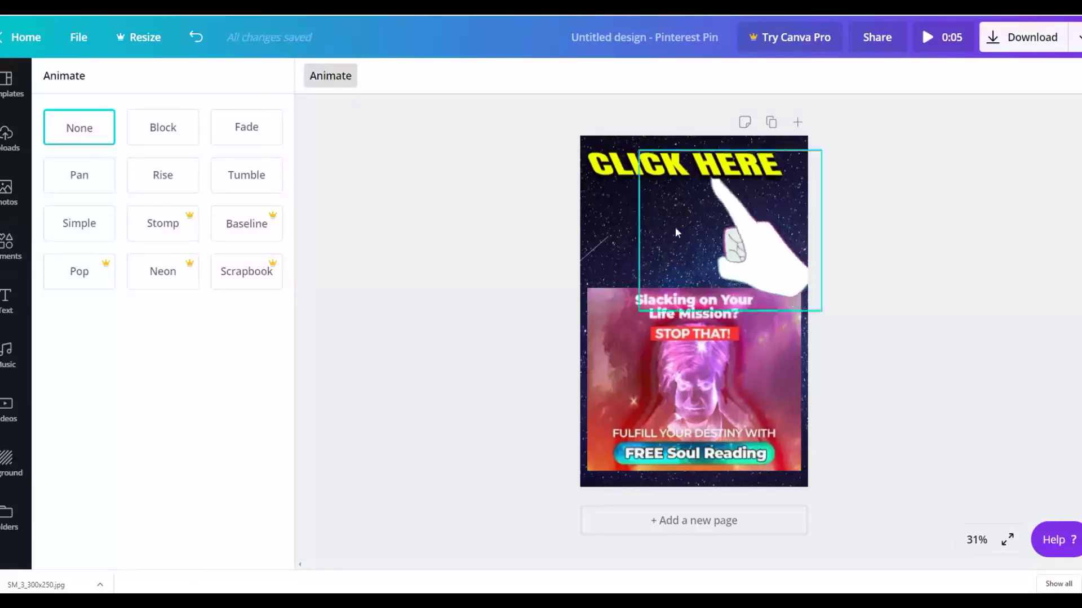
pyautogui.click(159, 179)
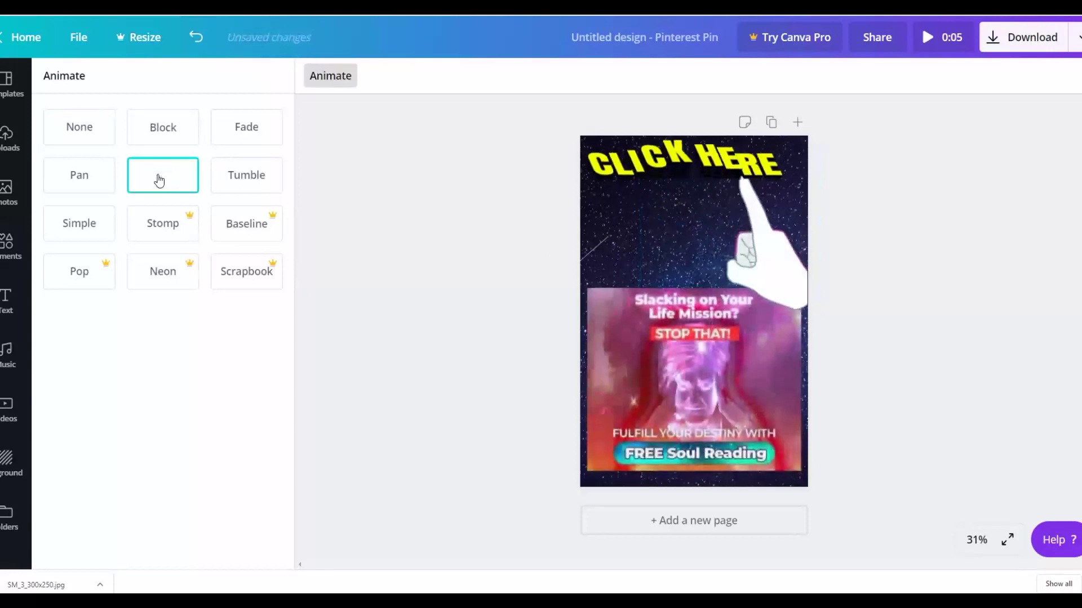
pyautogui.click(243, 135)
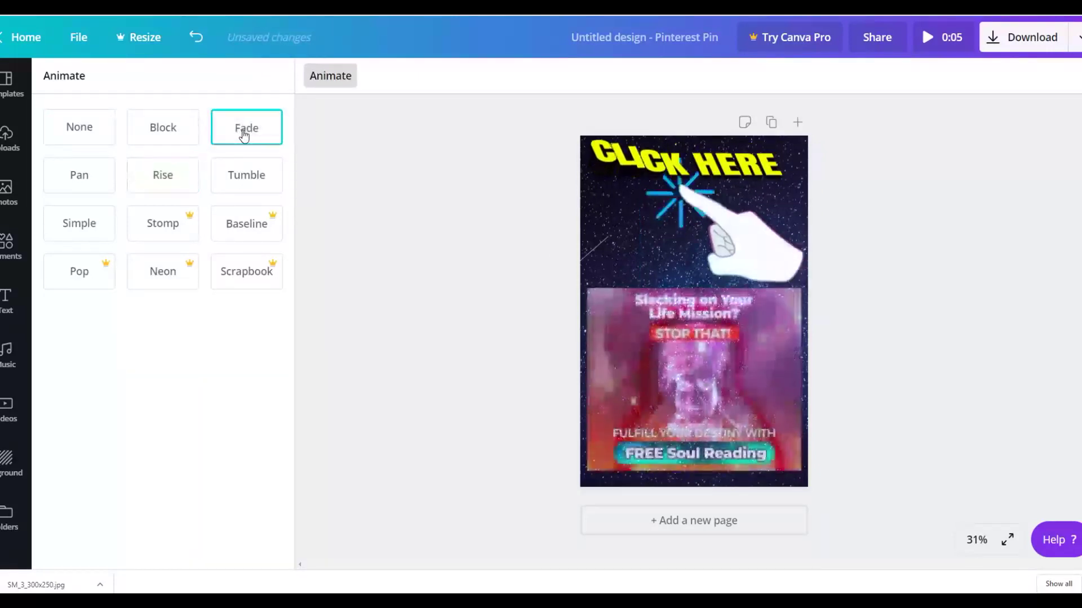
pyautogui.click(79, 225)
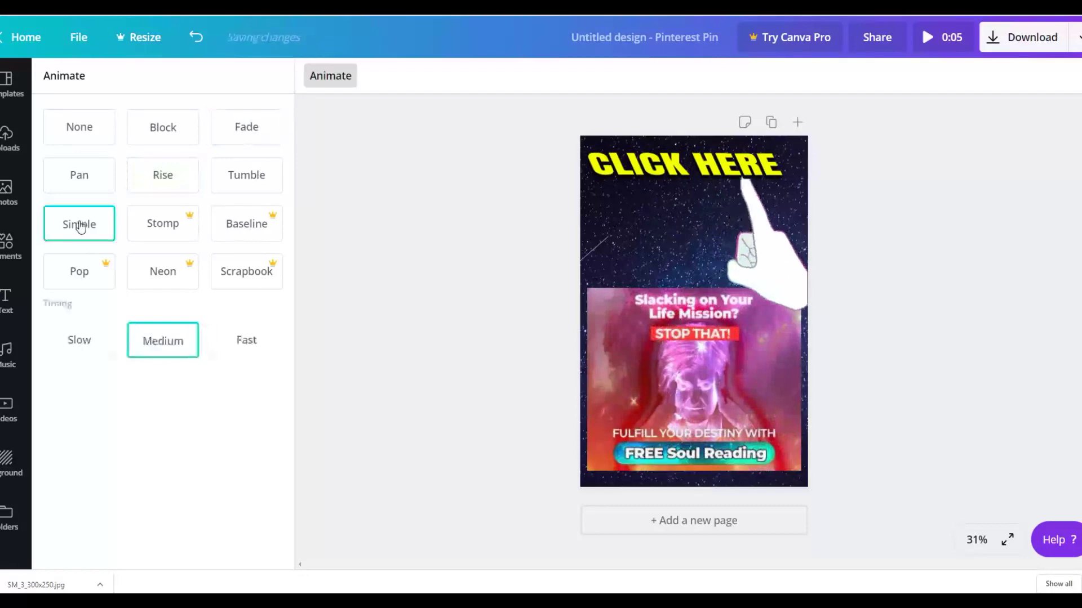
pyautogui.click(75, 175)
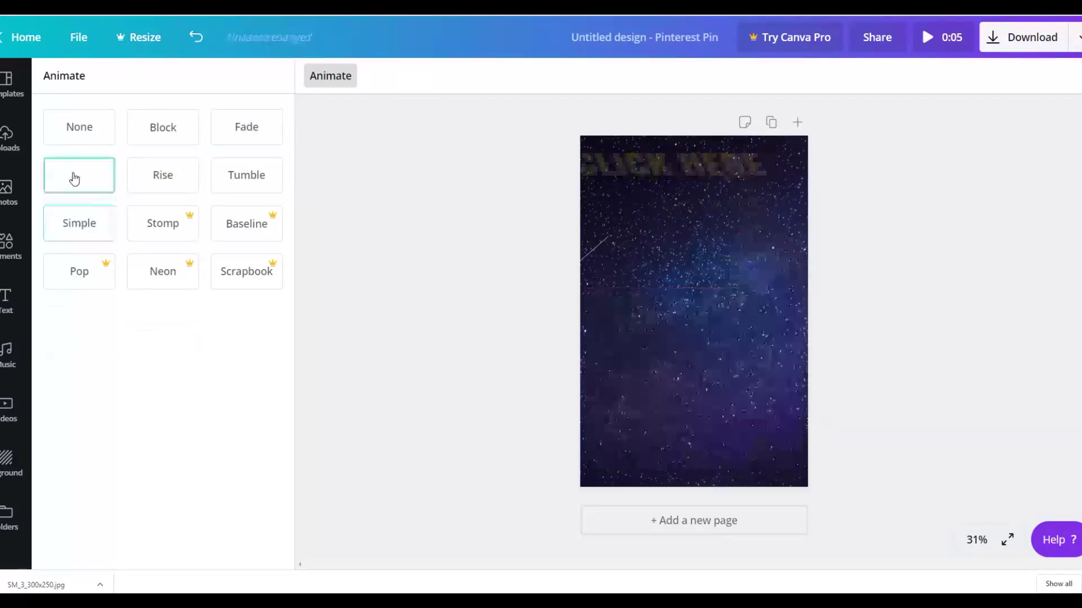
pyautogui.click(169, 132)
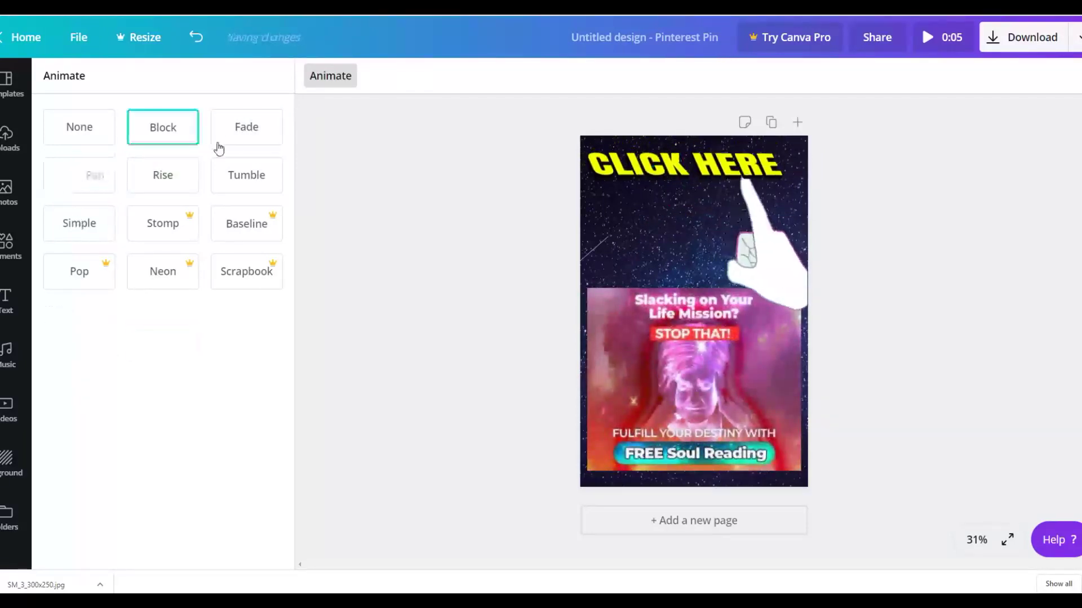
pyautogui.click(102, 174)
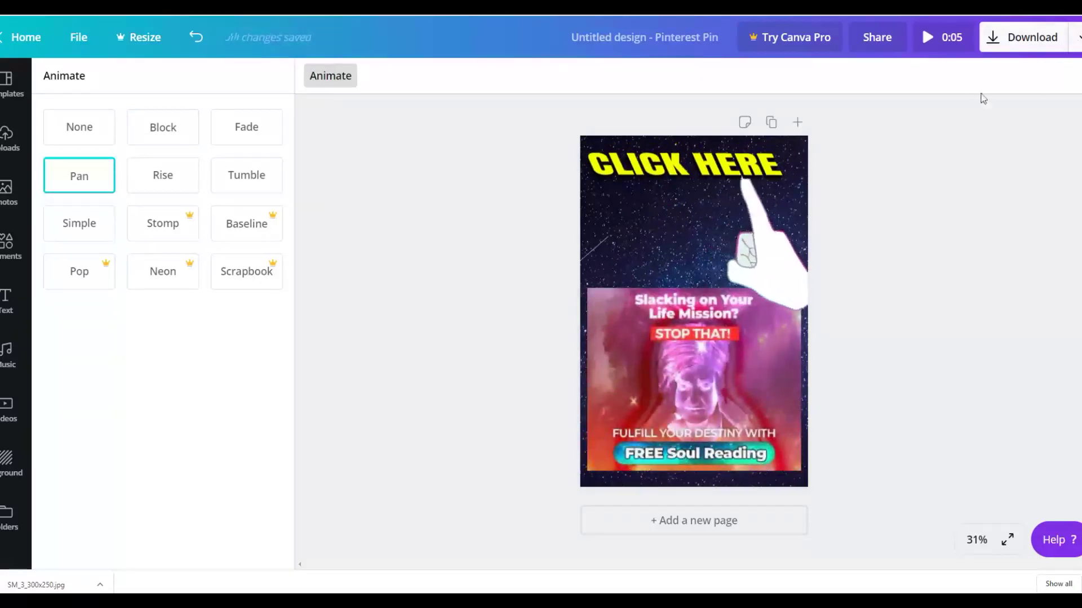
# Download the animated pin with the Video file type and dismiss the saved-design dialog
pyautogui.click(1071, 38)
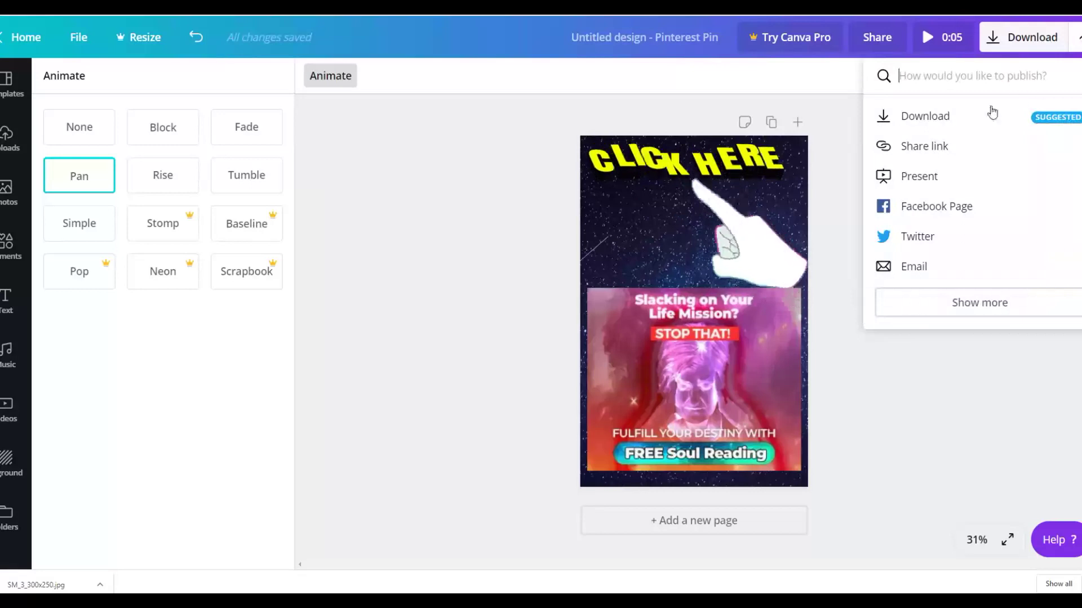
pyautogui.click(951, 120)
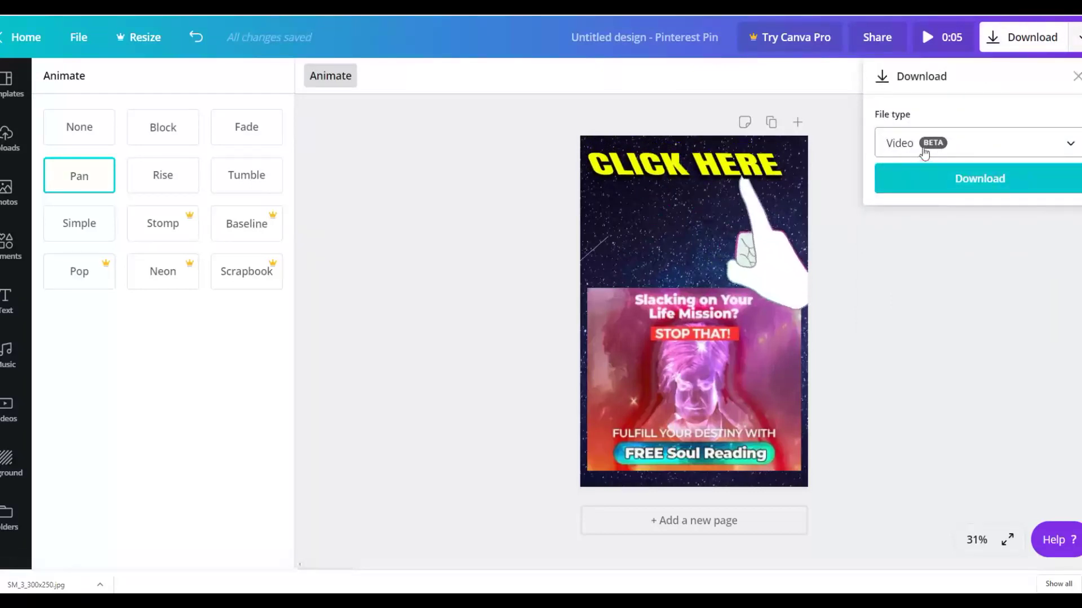
pyautogui.click(964, 181)
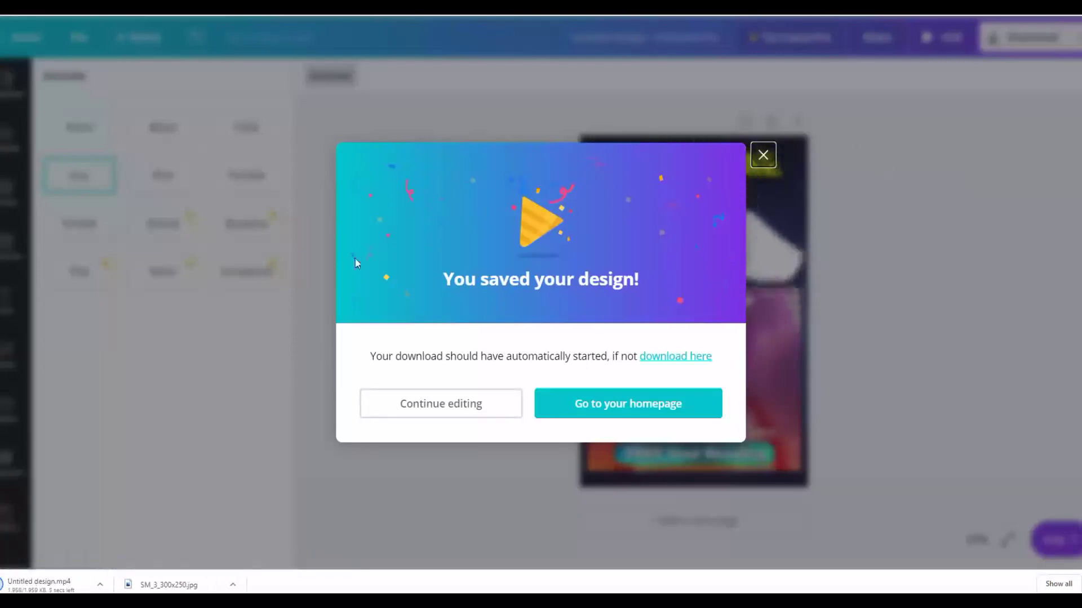
pyautogui.click(764, 156)
# Close the saved-design message and download the pin design a second time with the PNG file type
pyautogui.click(934, 244)
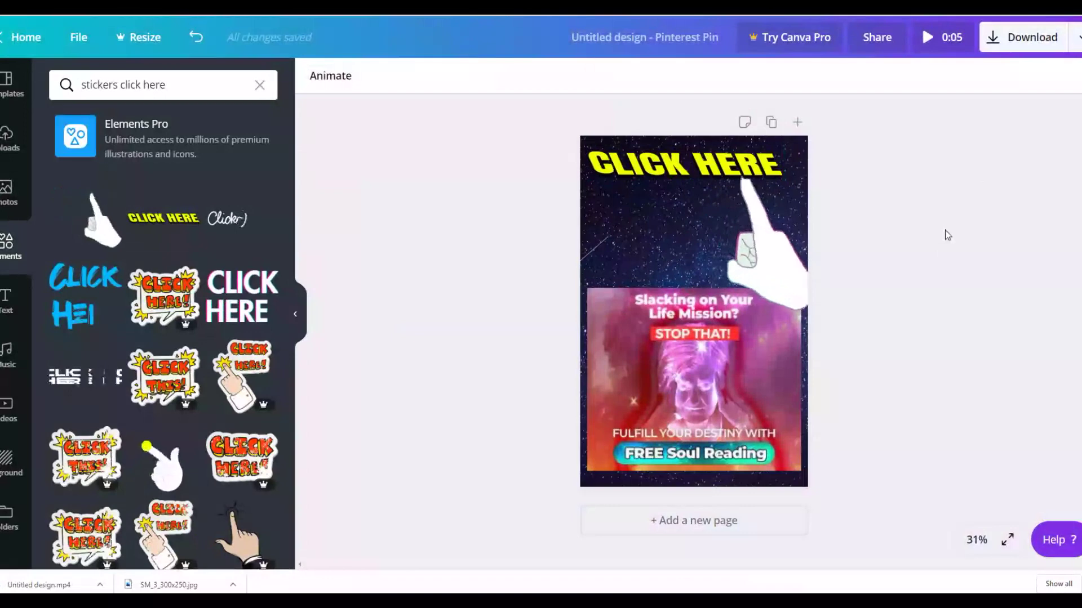
pyautogui.click(1030, 39)
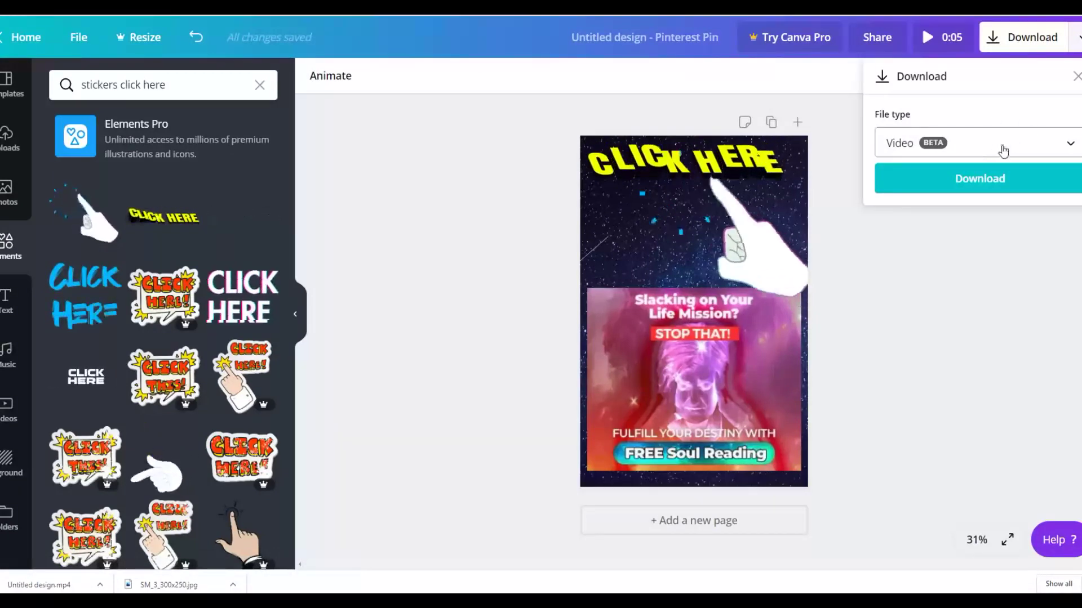
pyautogui.click(1038, 145)
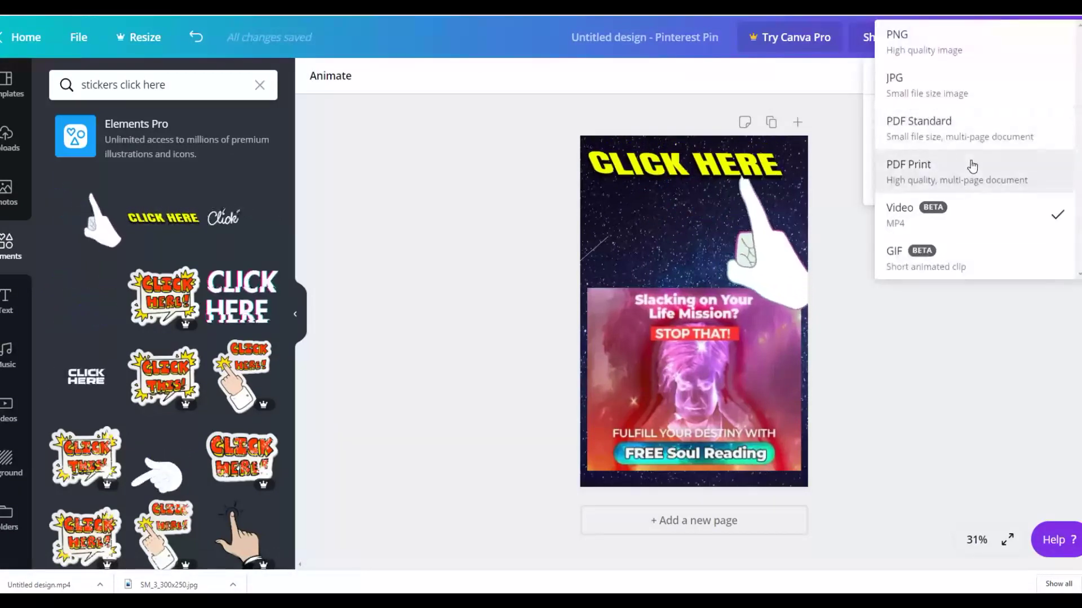
pyautogui.click(913, 42)
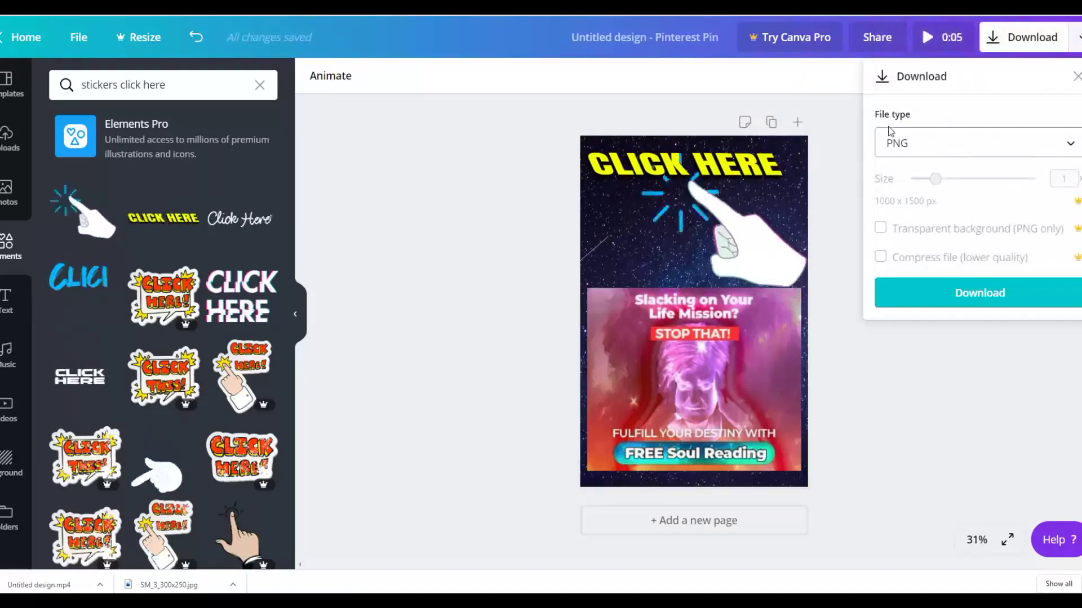
pyautogui.click(958, 294)
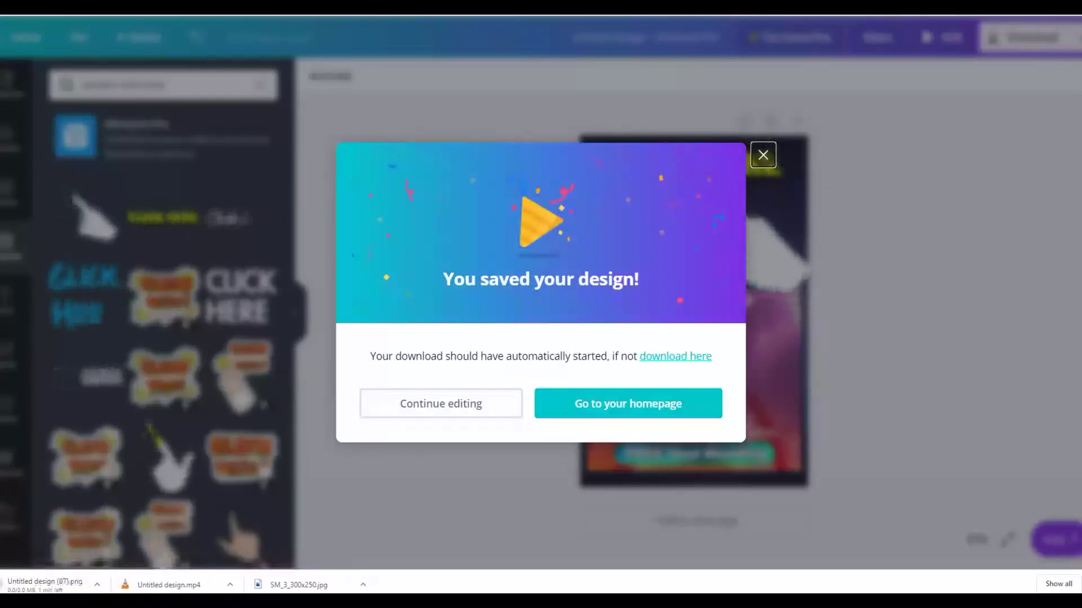
# Switch to Pinterest, start a new pin and upload the downloaded Untitled design video as its media
pyautogui.hotkey('ctrl', 'Tab')
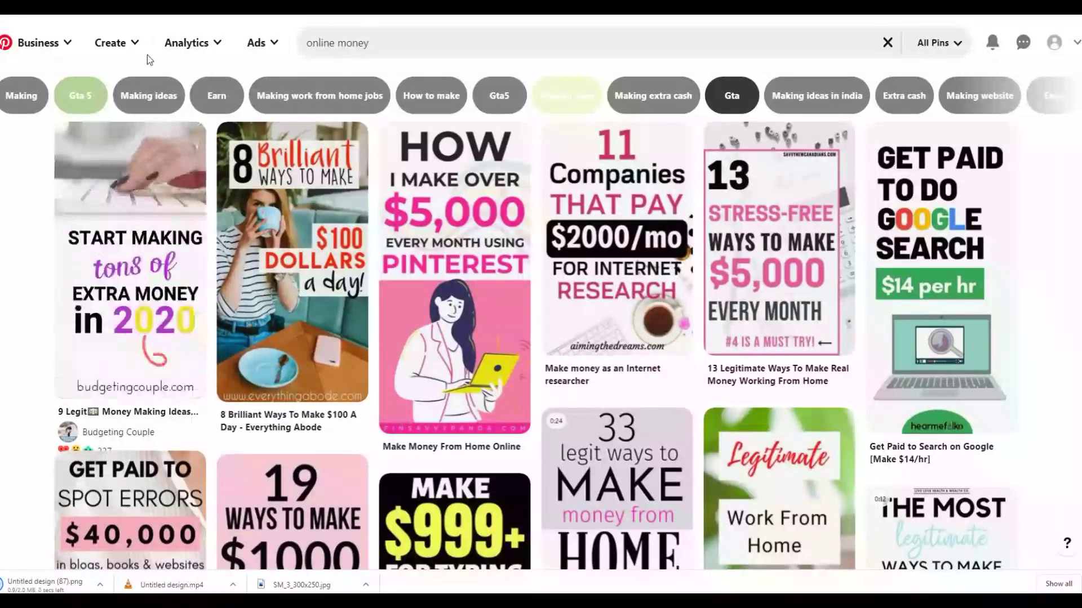
pyautogui.click(124, 45)
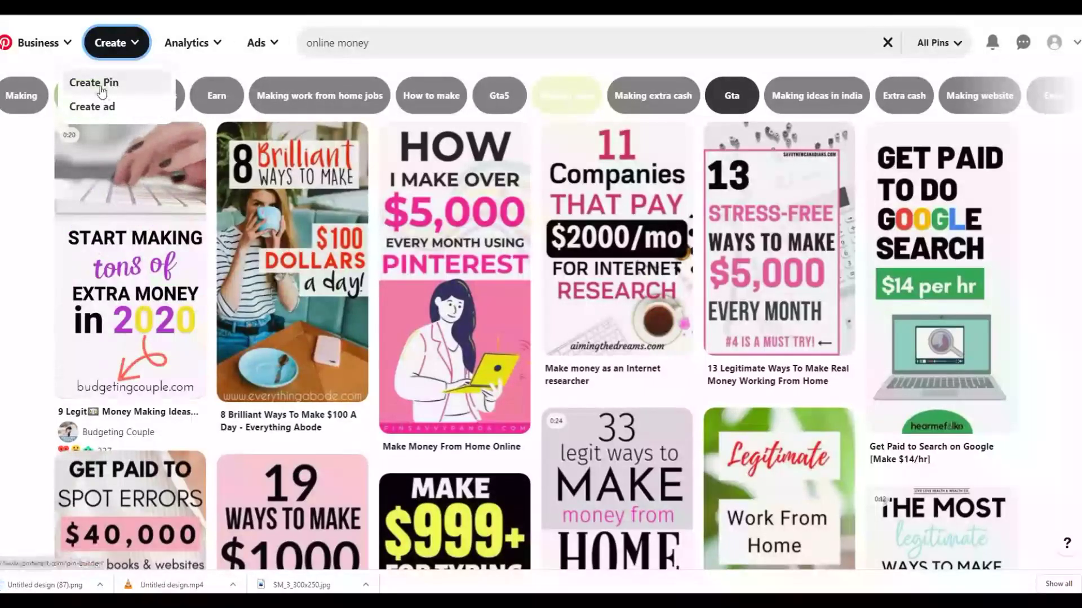
pyautogui.click(101, 89)
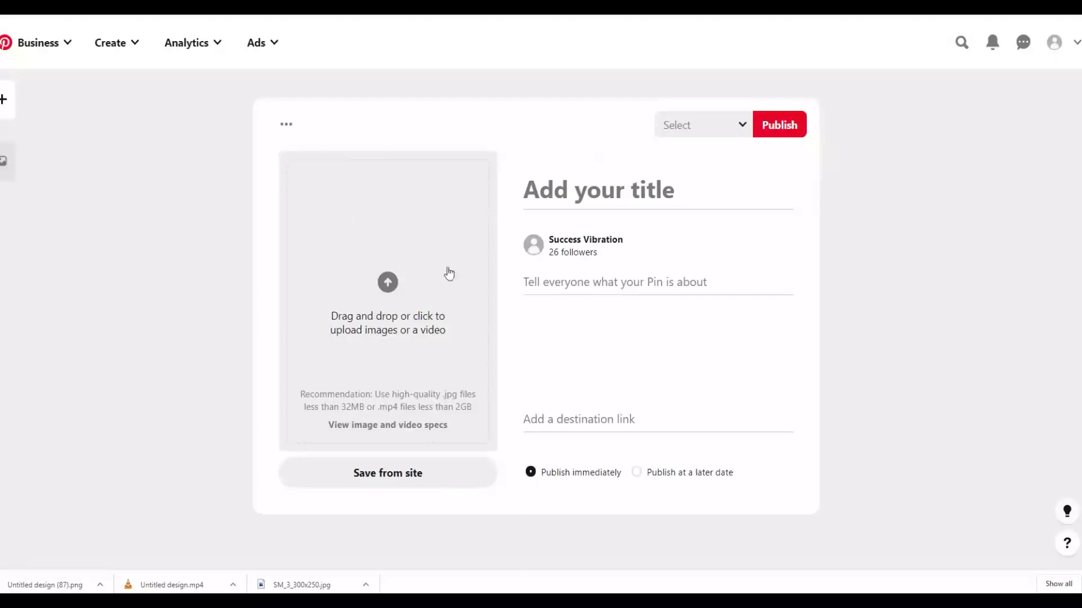
pyautogui.click(391, 279)
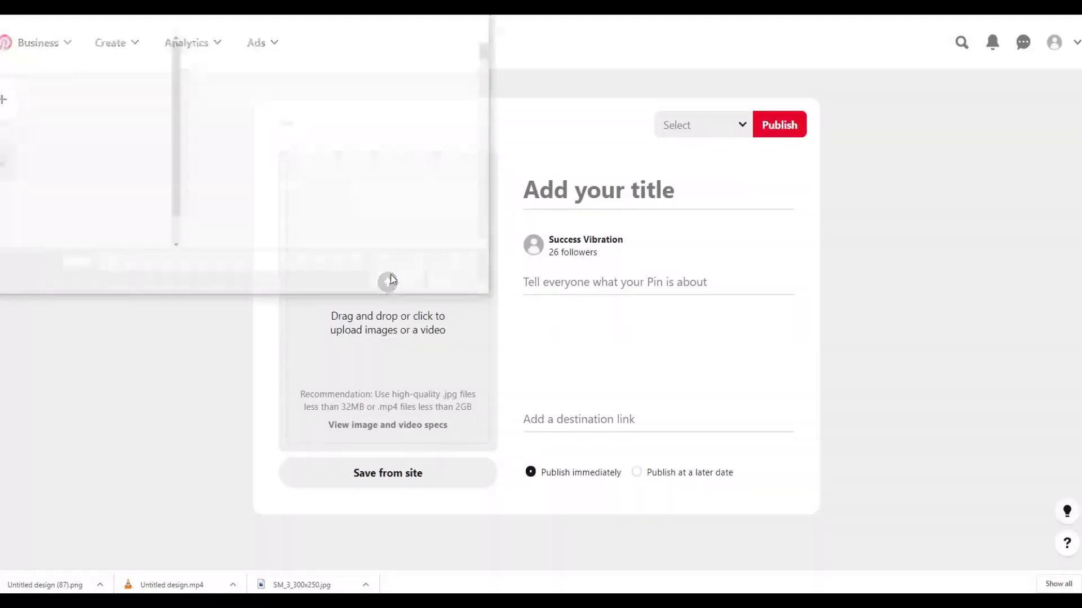
pyautogui.click(296, 90)
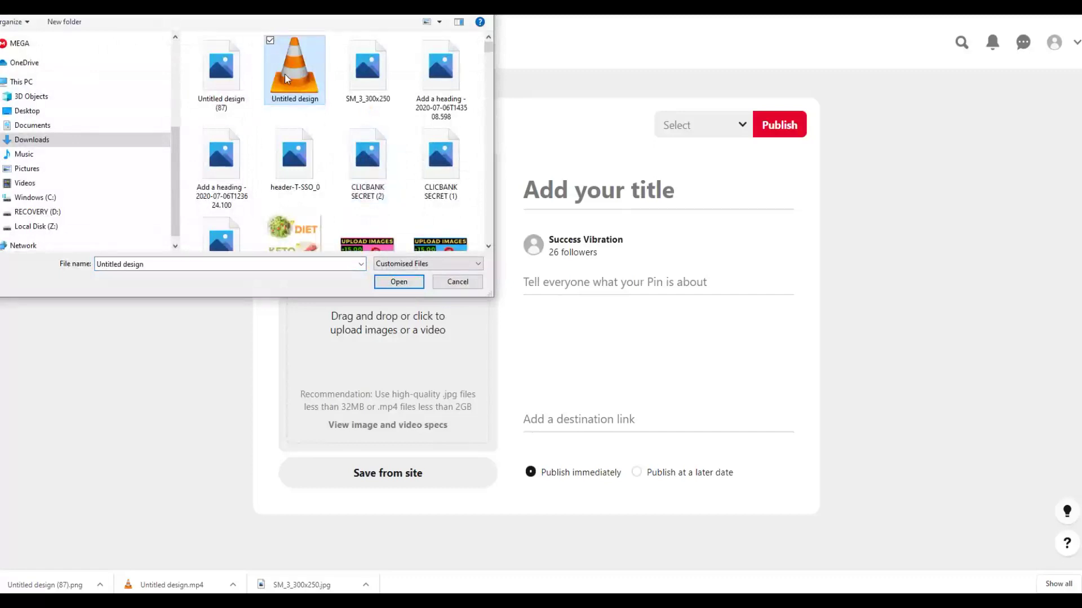
pyautogui.click(398, 282)
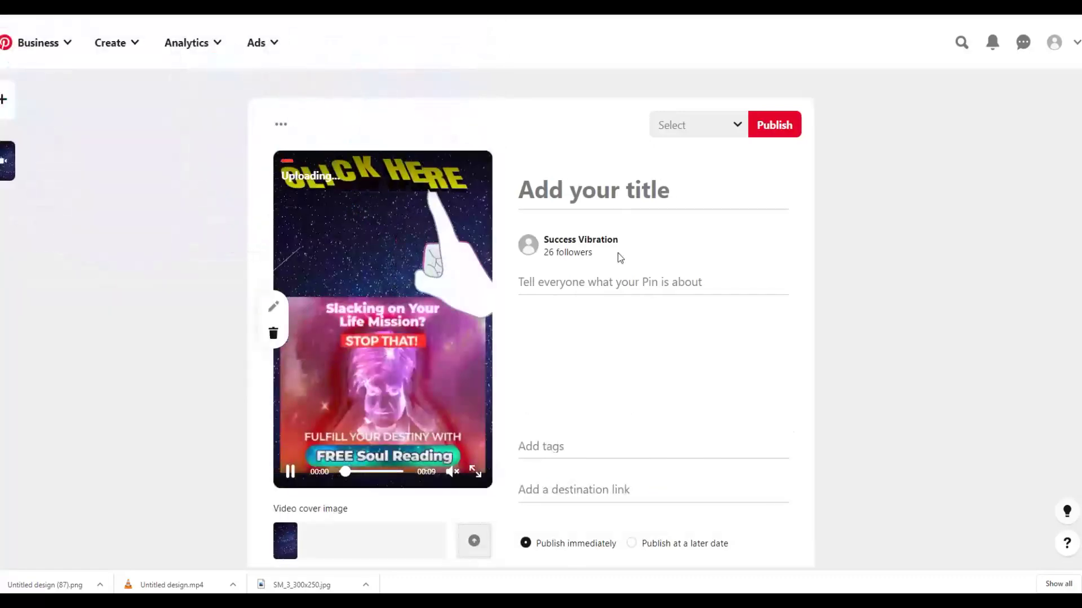
# Enlarge the page and upload the downloaded PNG of the pin design as the video cover image
pyautogui.scroll(-1, 619, 254)
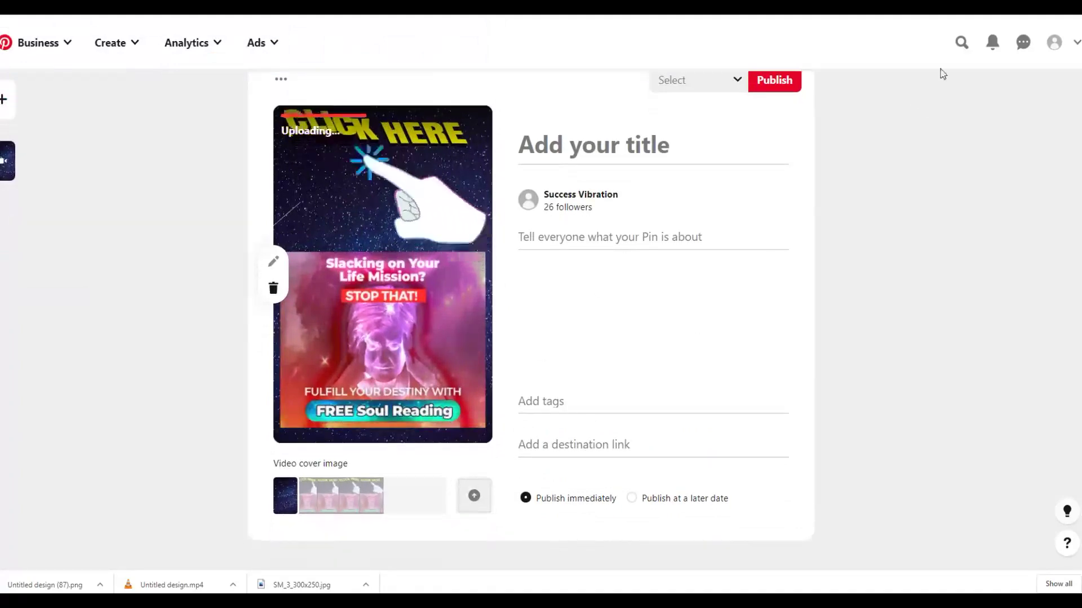
pyautogui.hotkey('alt', 'f')
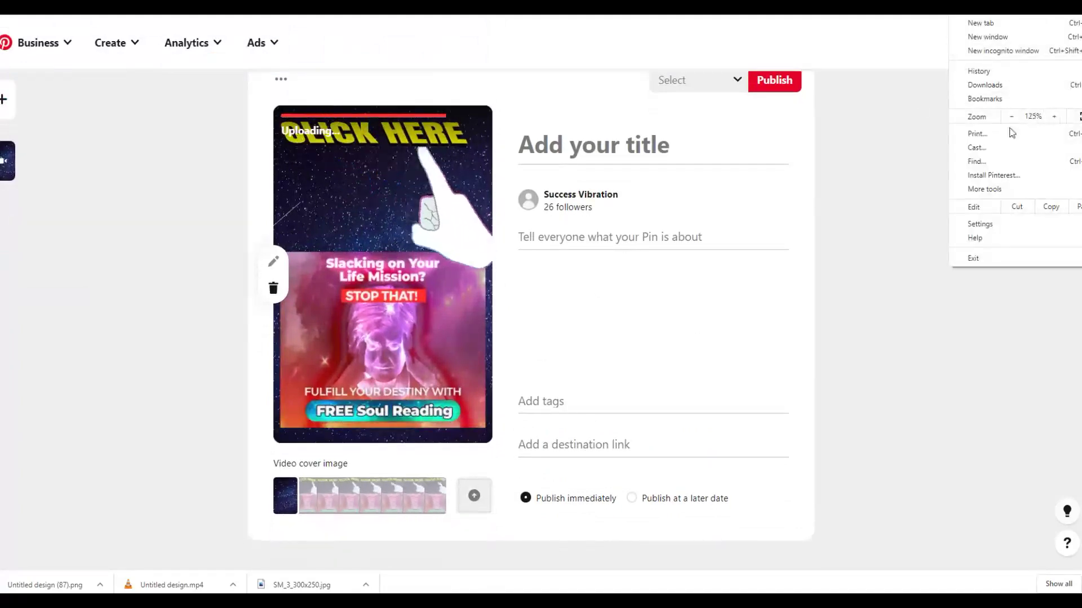
pyautogui.hotkey('ctrl', '+')
pyautogui.press('Escape')
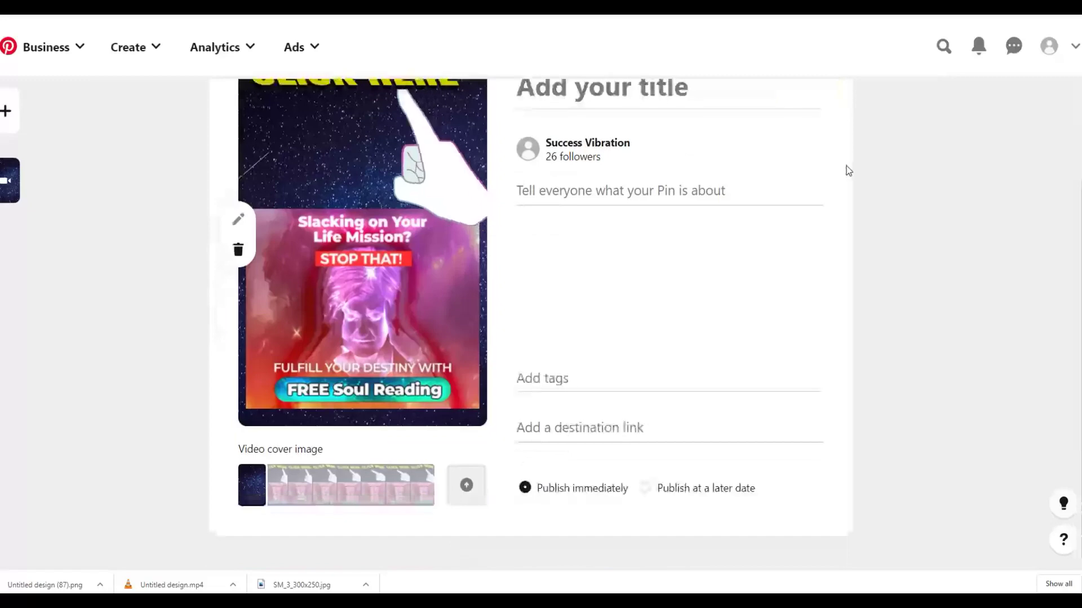
pyautogui.click(466, 486)
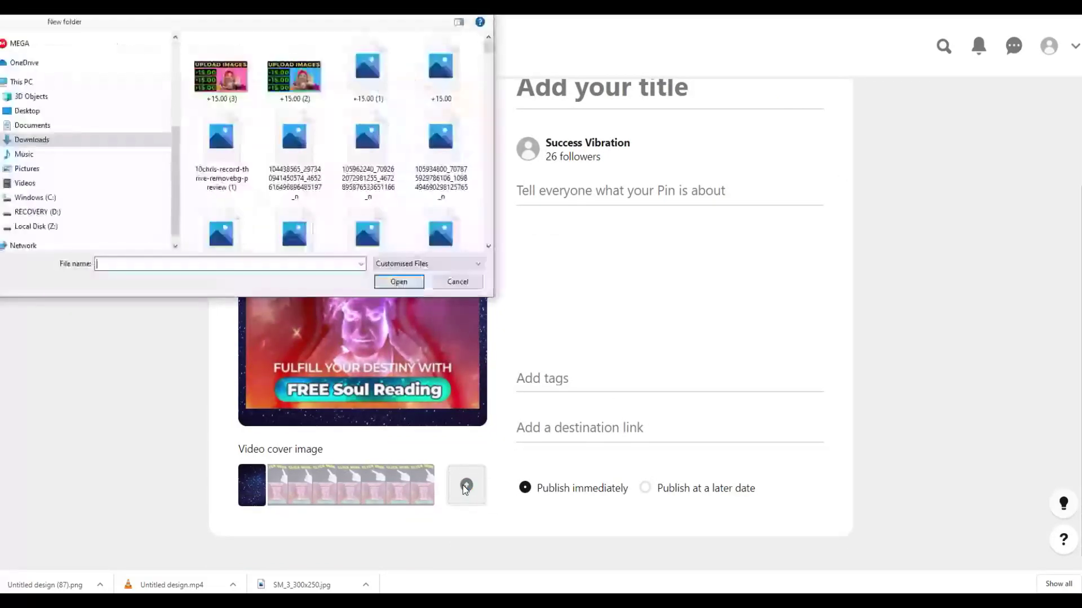
pyautogui.click(387, 280)
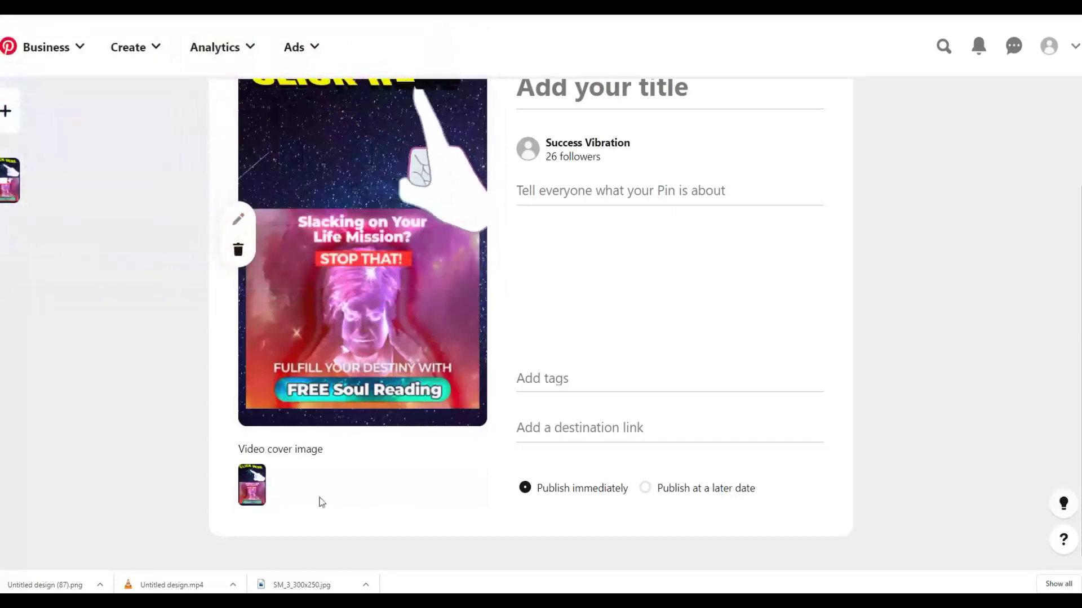
pyautogui.moveTo(418, 249)
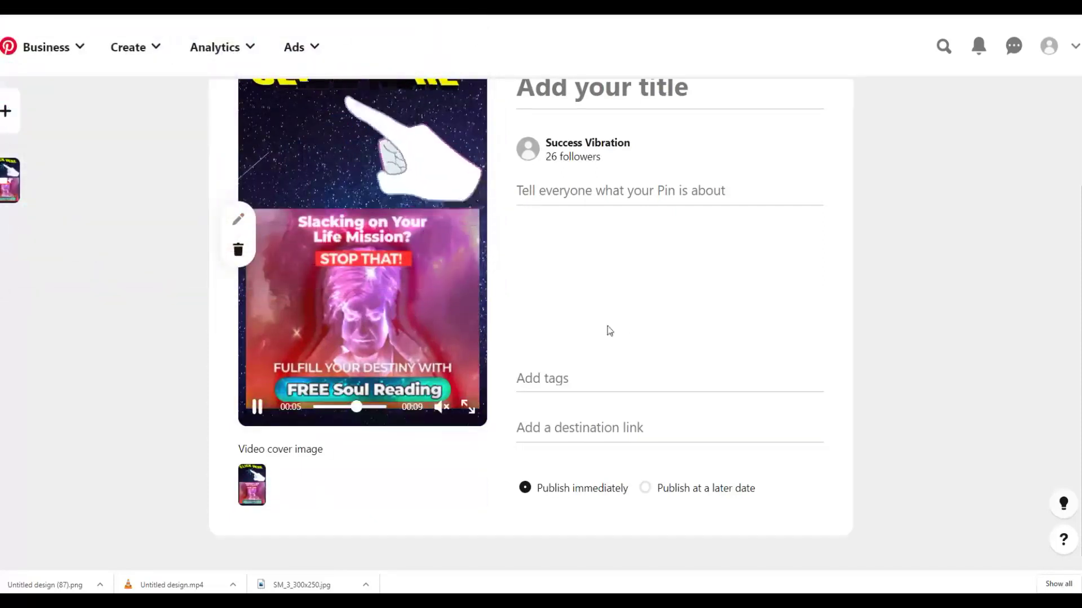
pyautogui.scroll(2, 648, 312)
pyautogui.scroll(-2, 641, 305)
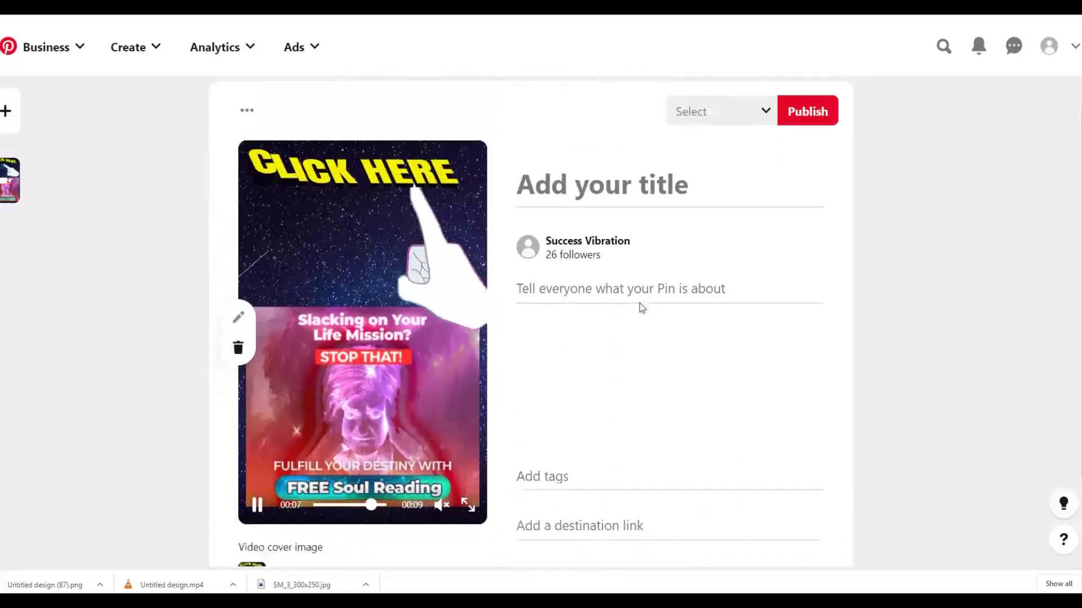
pyautogui.scroll(2, 660, 272)
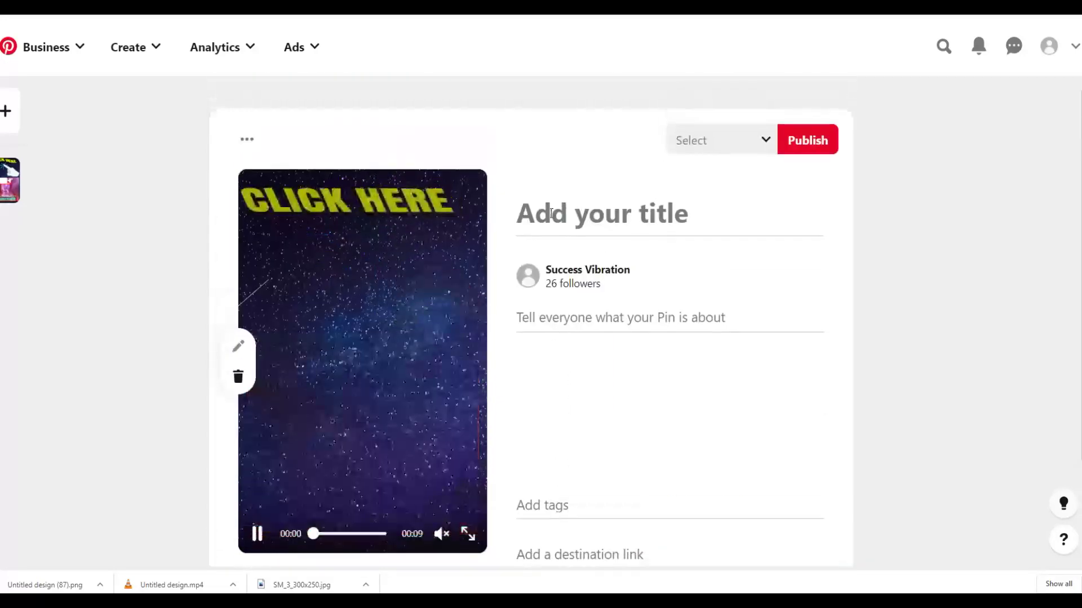
# Copy the published Medium astrology article's web address and paste it as the pin's destination link
pyautogui.click(586, 201)
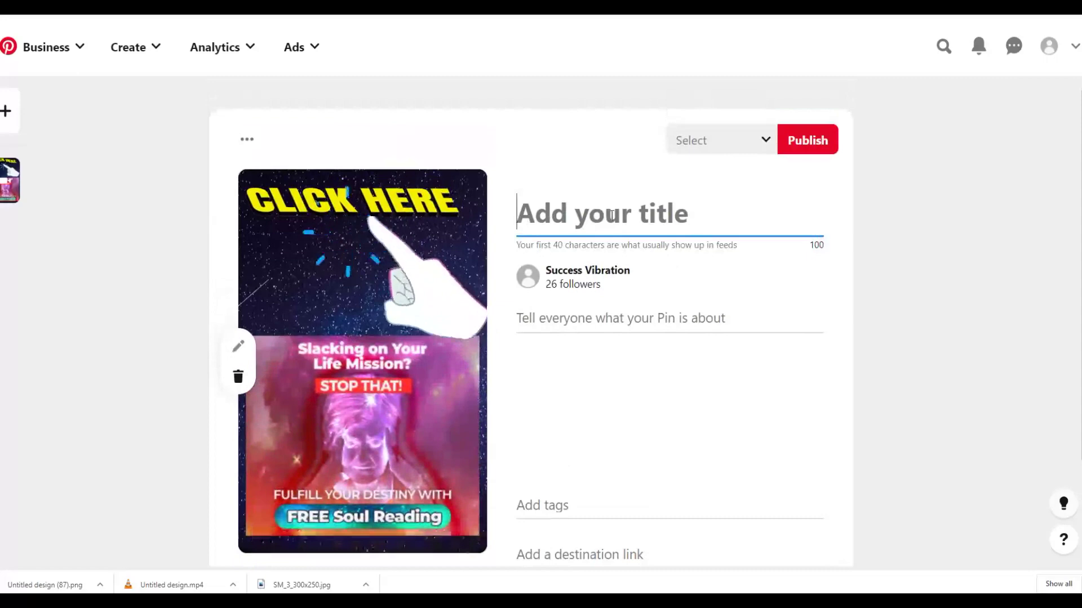
pyautogui.scroll(-1, 631, 259)
pyautogui.scroll(-1, 589, 325)
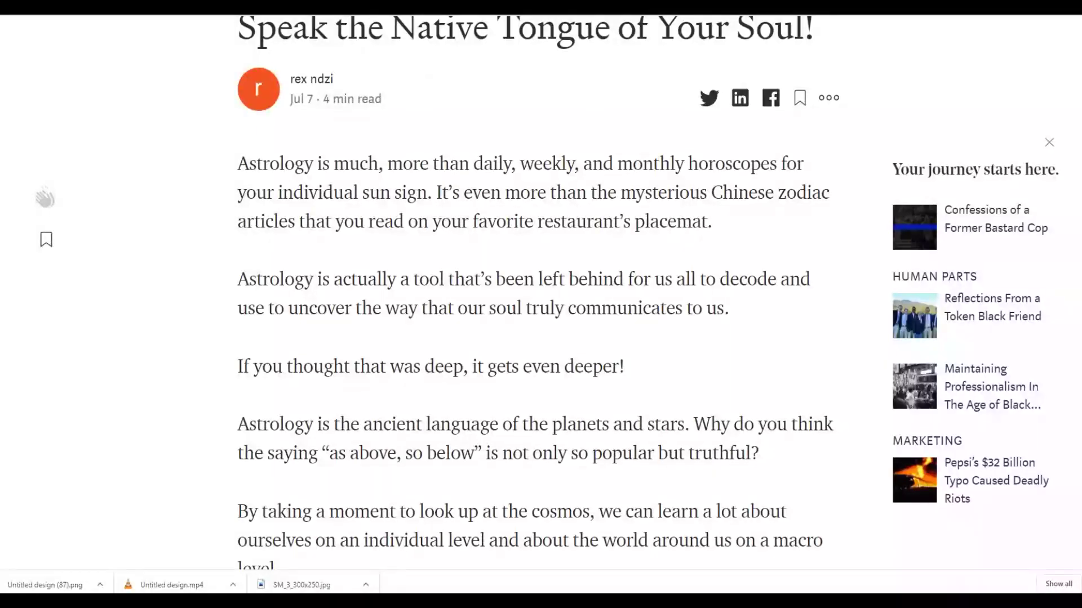
pyautogui.rightClick(380, 17)
pyautogui.press('Escape')
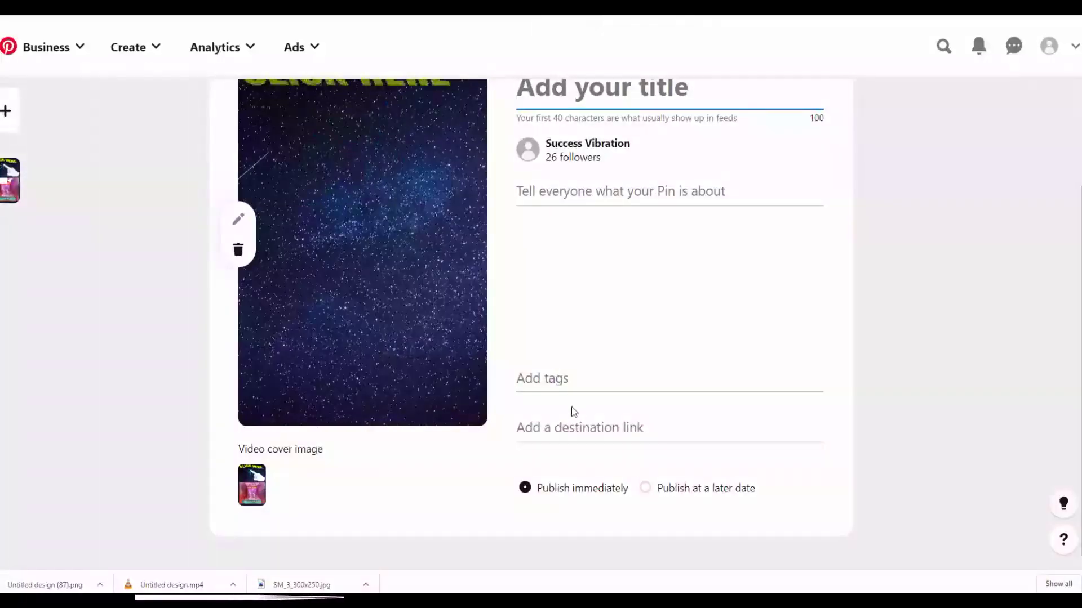
pyautogui.click(591, 429)
pyautogui.rightClick(594, 430)
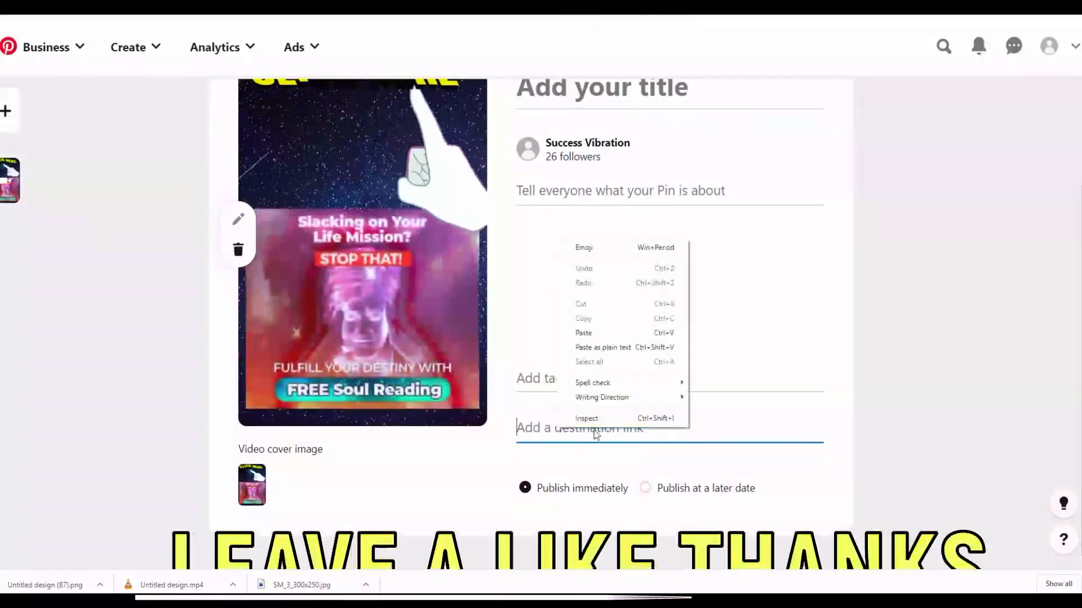
pyautogui.click(586, 332)
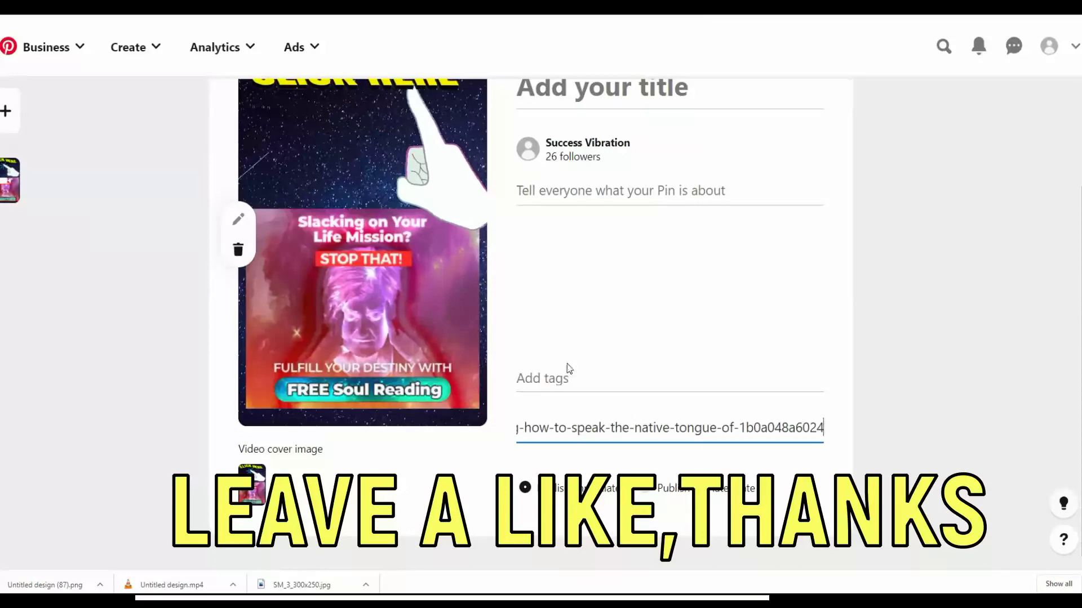
# Copy the full headline of the Medium astrology article and return to the Pinterest pin draft
pyautogui.scroll(3, 569, 369)
pyautogui.click(586, 213)
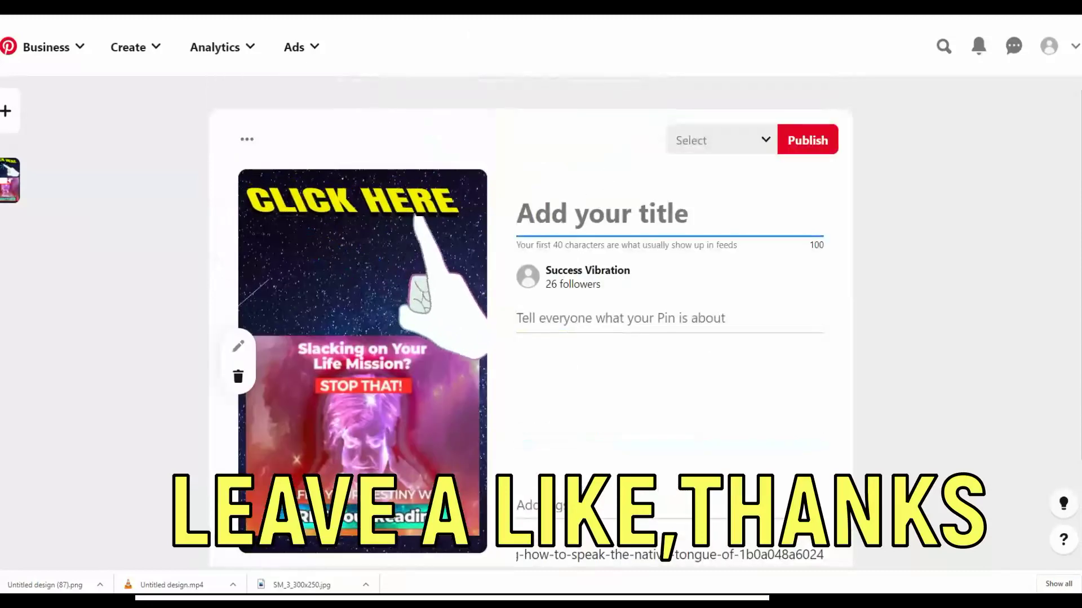
pyautogui.hotkey('ctrl', 'Tab')
pyautogui.scroll(5, 475, 208)
pyautogui.scroll(-3, 310, 165)
pyautogui.moveTo(241, 121); pyautogui.dragTo(823, 205)
pyautogui.click(774, 201)
pyautogui.hotkey('ctrl', 'Tab')
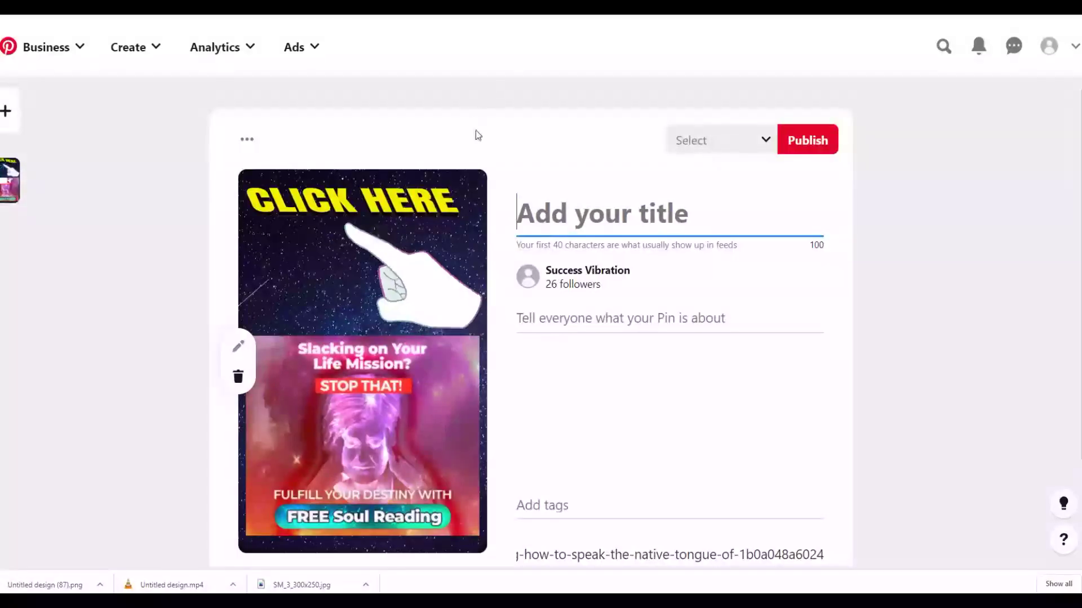
# Paste the headline as the pin title and shorten it to "Decoding the Ancient Language of the Planets and Stars:"
pyautogui.rightClick(589, 211)
pyautogui.click(619, 304)
pyautogui.moveTo(646, 286); pyautogui.dragTo(750, 365)
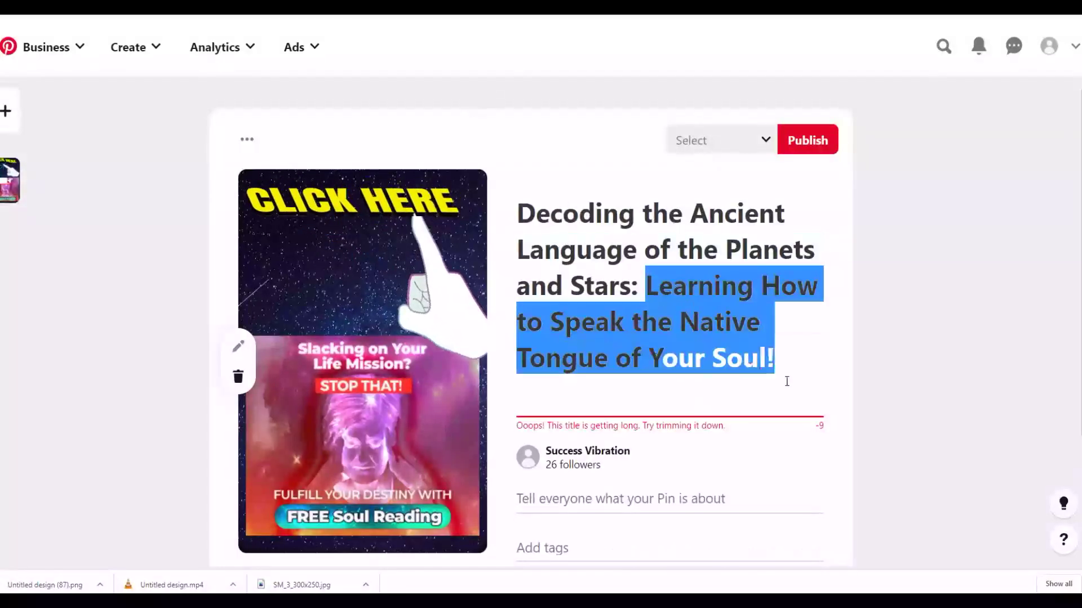
pyautogui.press('BackSpace')
pyautogui.scroll(-2, 390, 265)
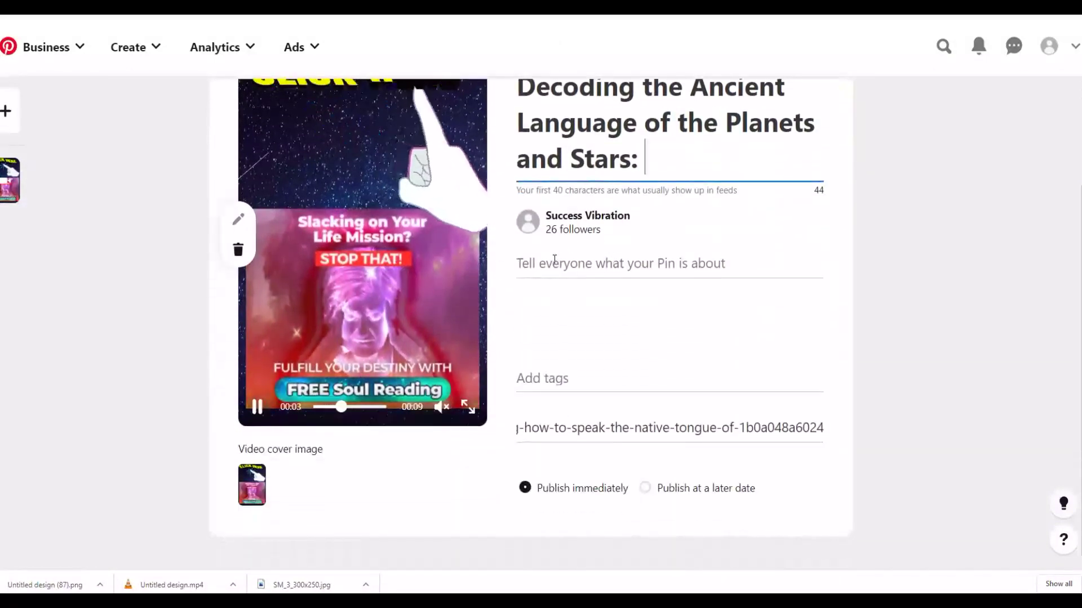
# Review the pin draft's video, tags and link fields, and look through the Medium article that the destination link opens
pyautogui.click(600, 326)
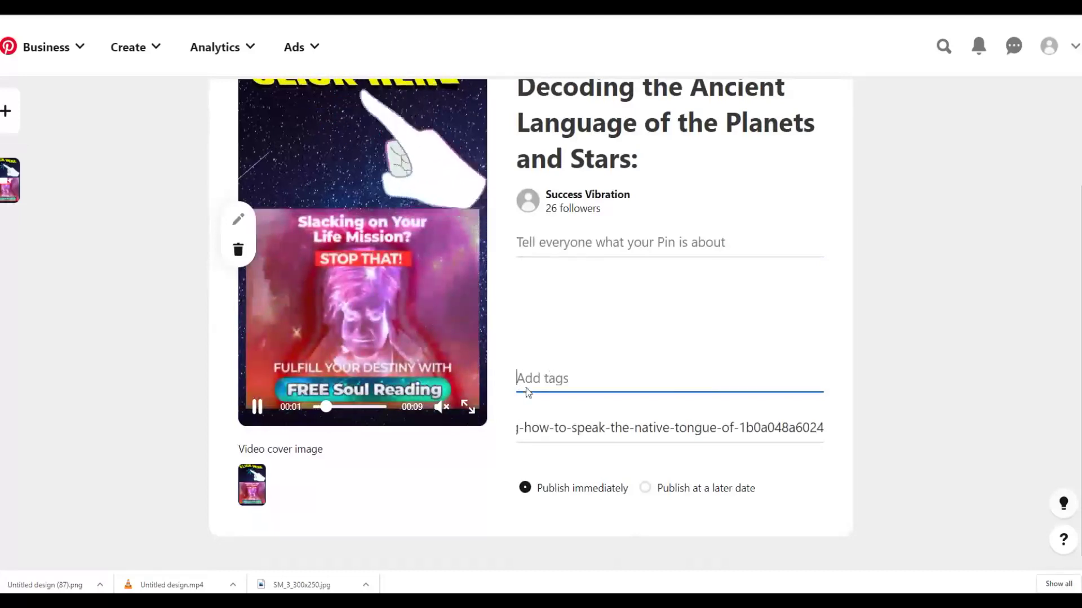
pyautogui.scroll(2, 679, 356)
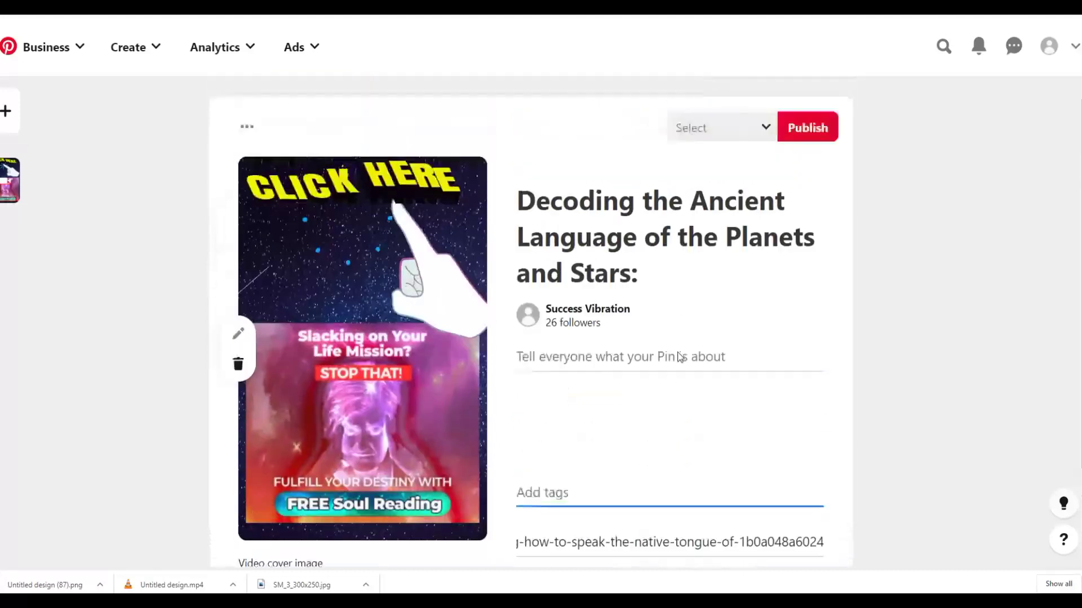
pyautogui.scroll(-2, 732, 324)
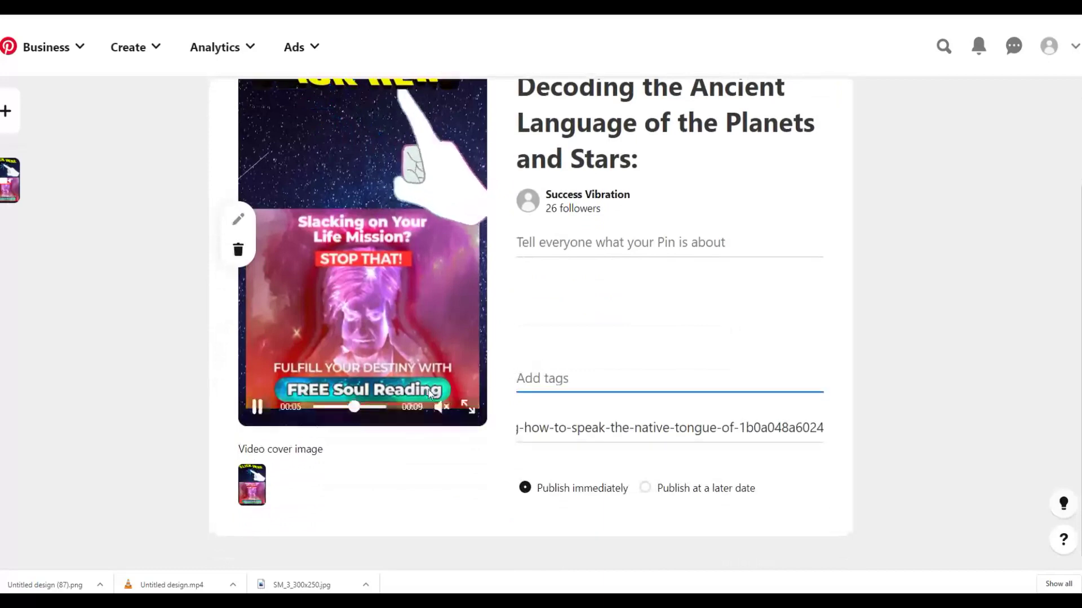
pyautogui.scroll(4, 836, 270)
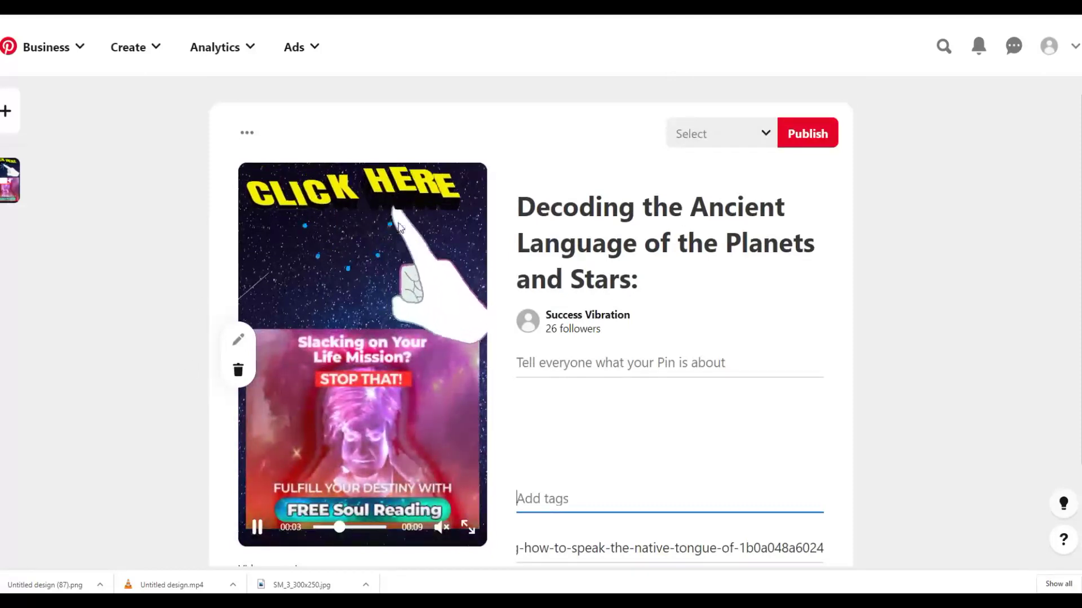
pyautogui.hotkey('ctrl', 'Tab')
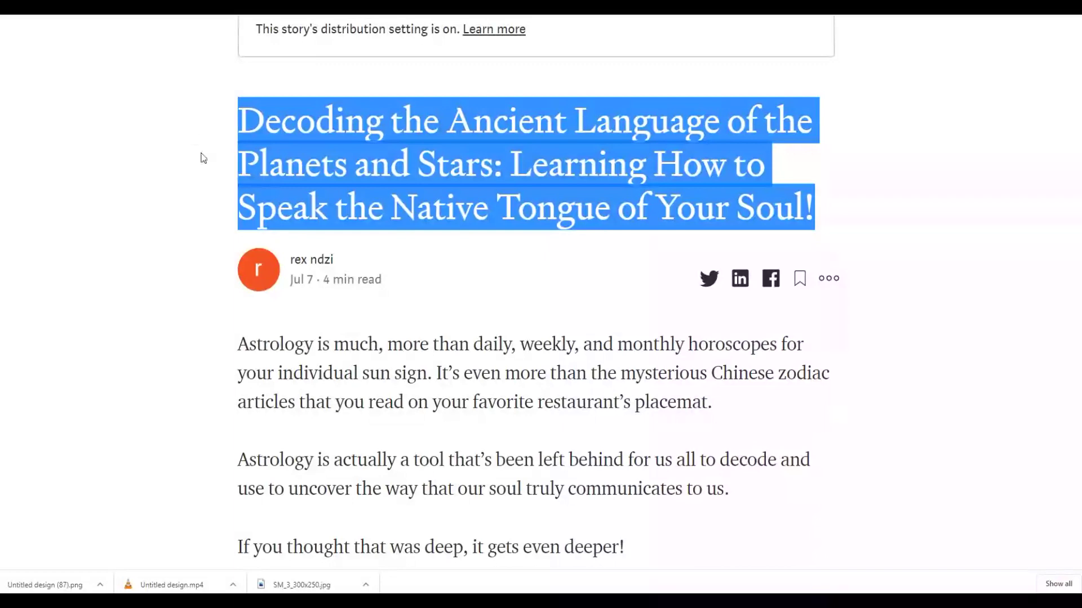
pyautogui.click(108, 197)
pyautogui.scroll(2, 880, 264)
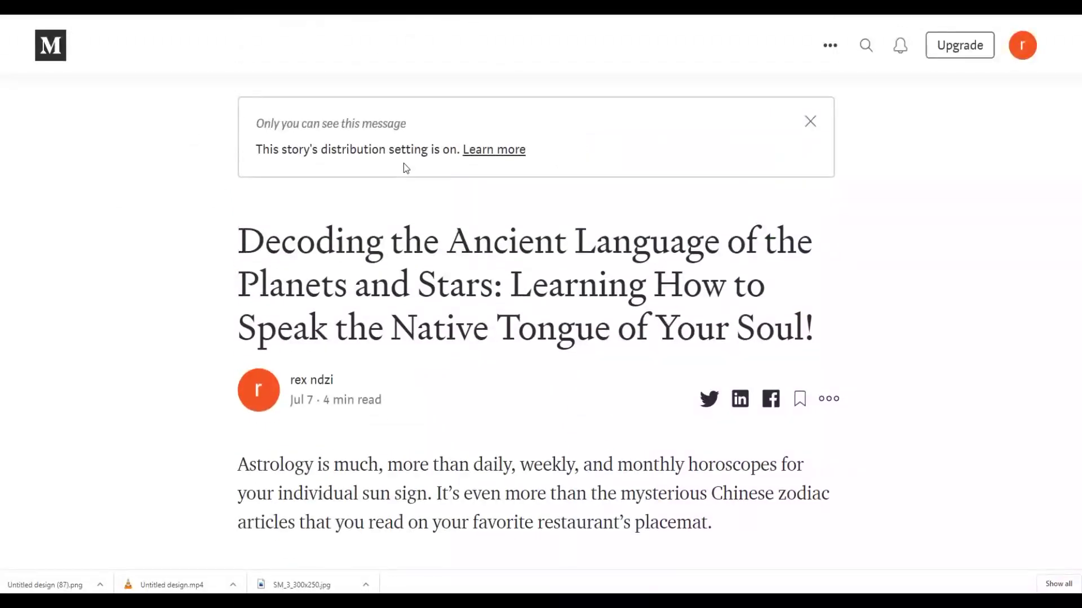
pyautogui.hotkey('ctrl', 'Tab')
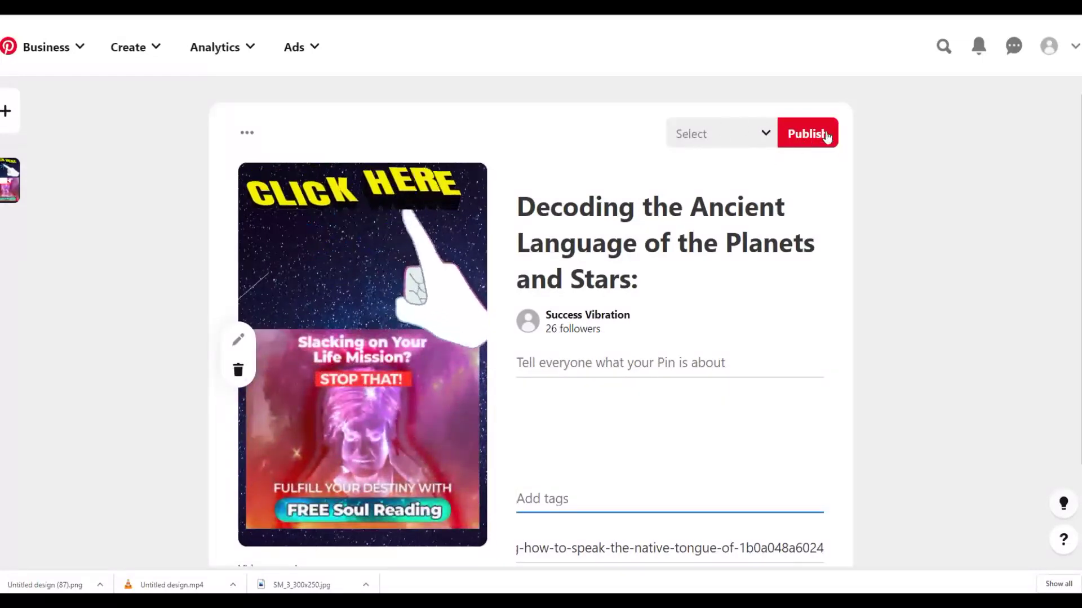
pyautogui.scroll(-2, 768, 252)
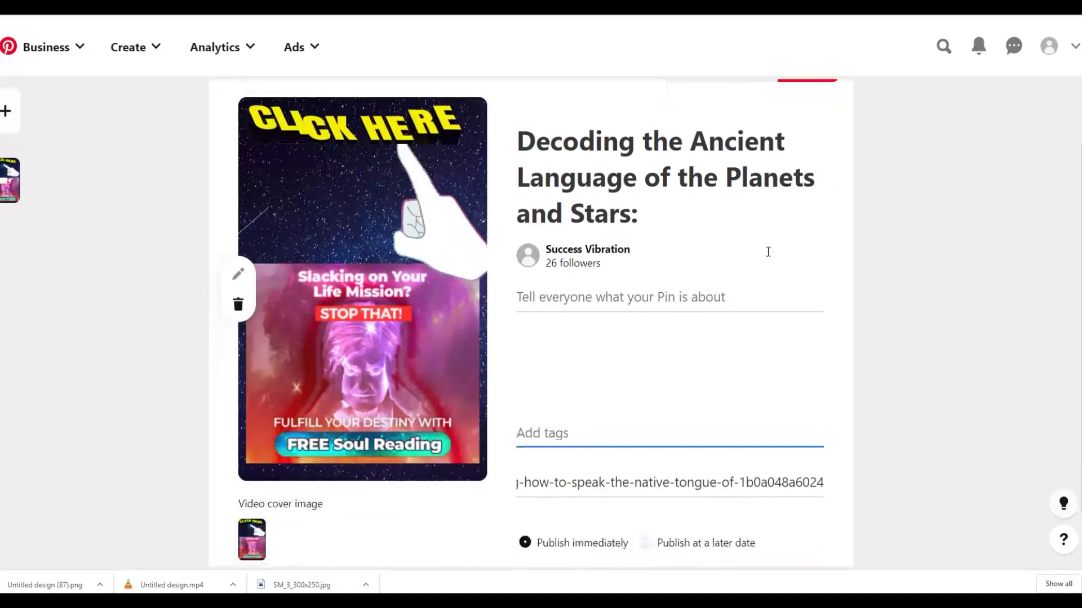
pyautogui.scroll(1, 553, 244)
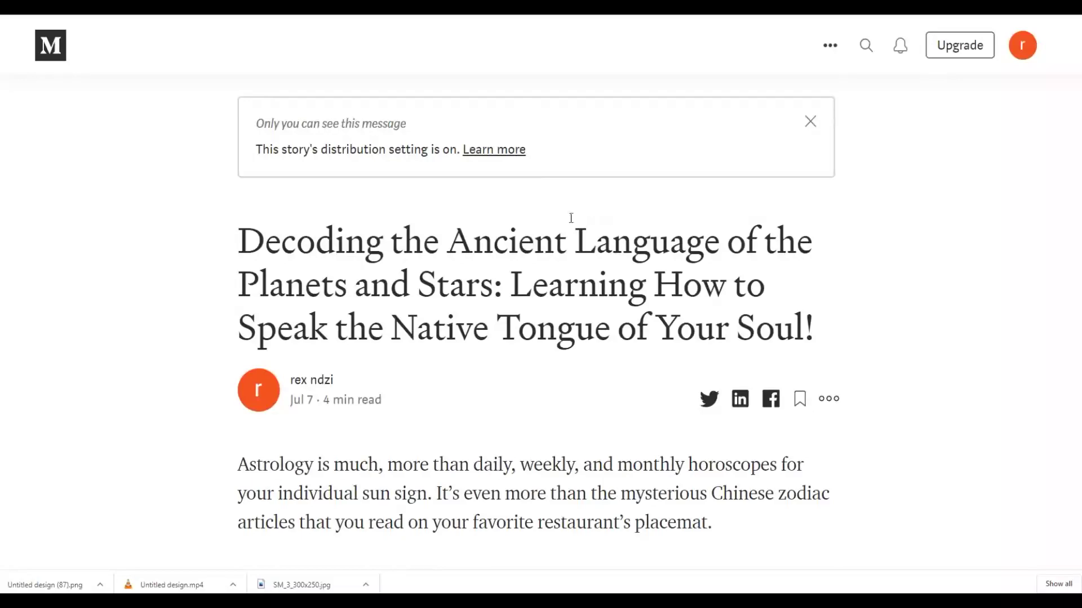
pyautogui.scroll(-15, 718, 231)
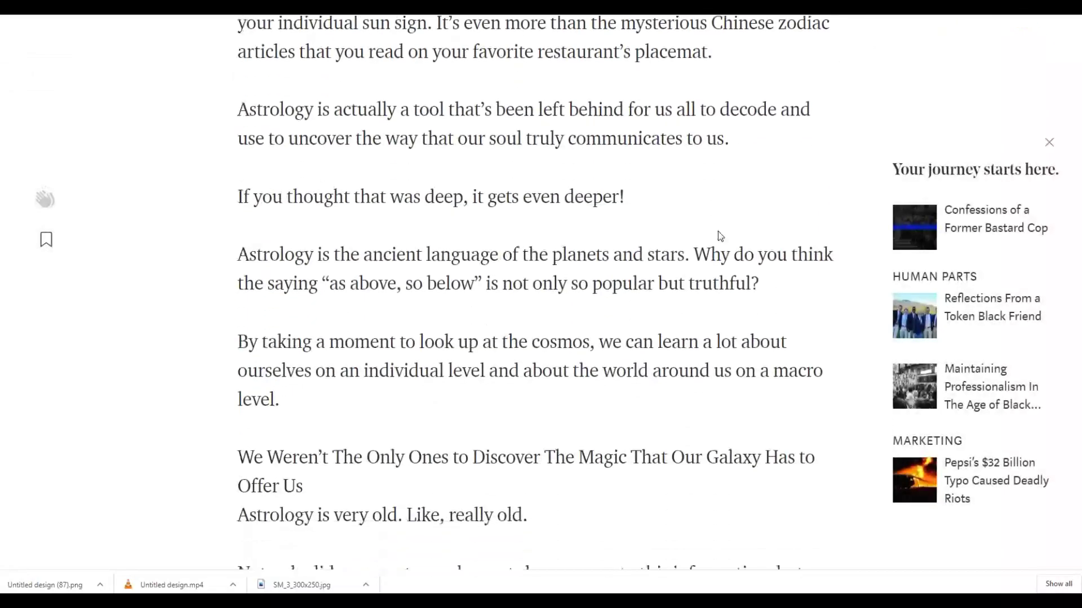
pyautogui.scroll(-8, 713, 231)
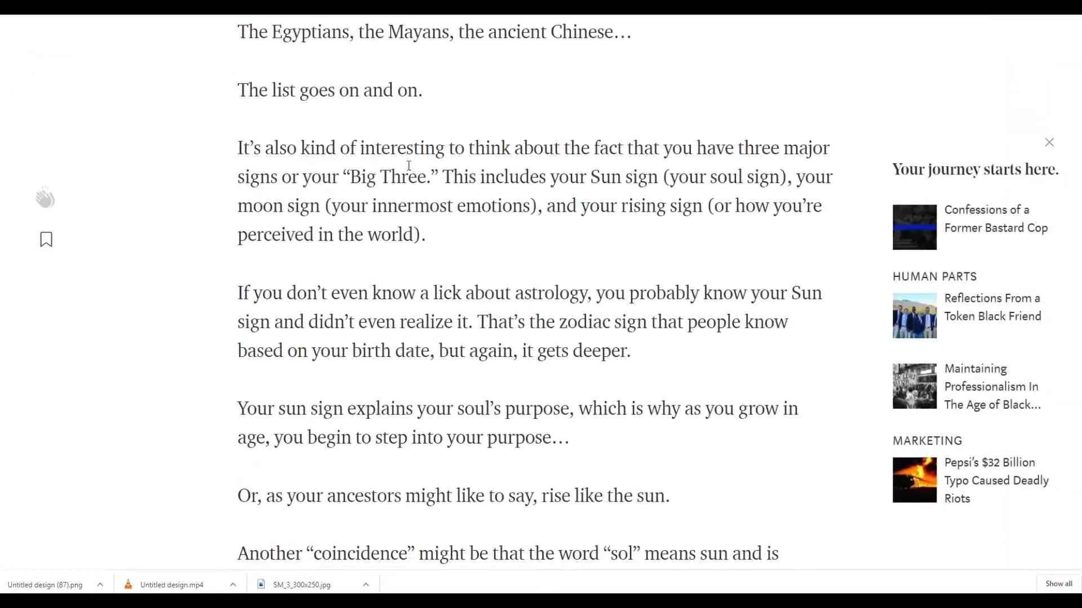